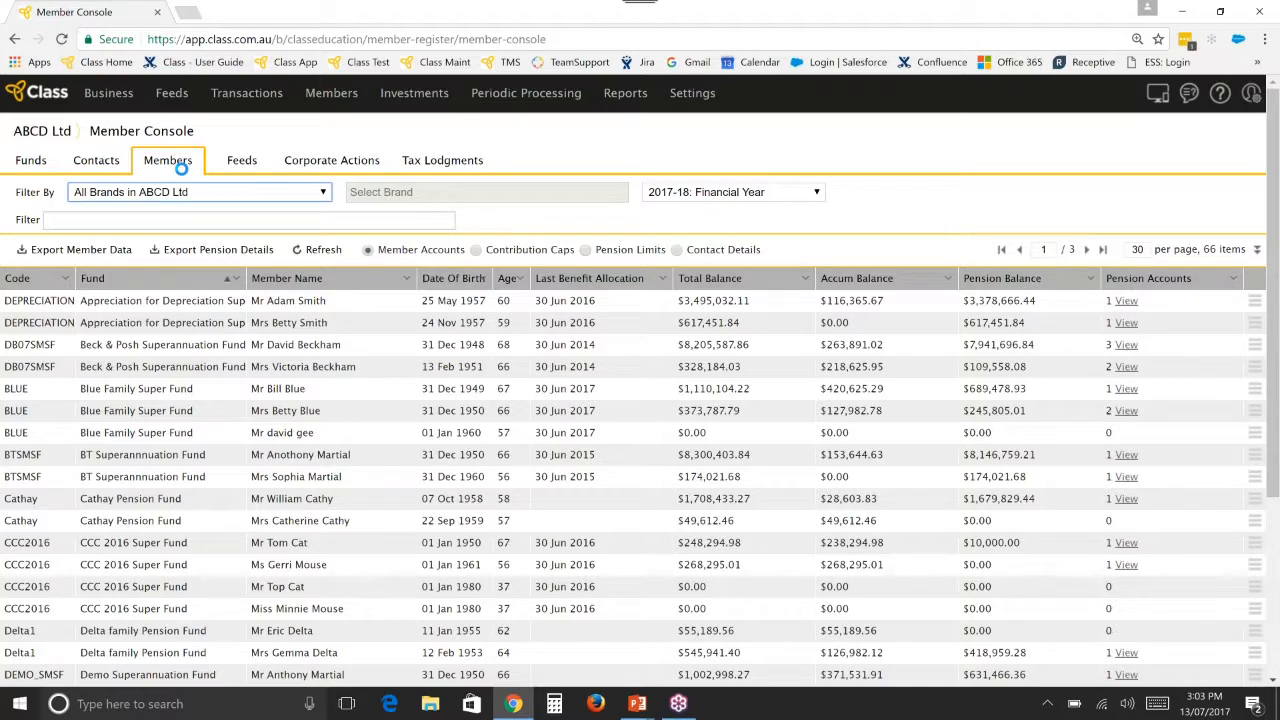
Filter the member list to members with Pension ≥ $1.6m
left_click(95, 226)
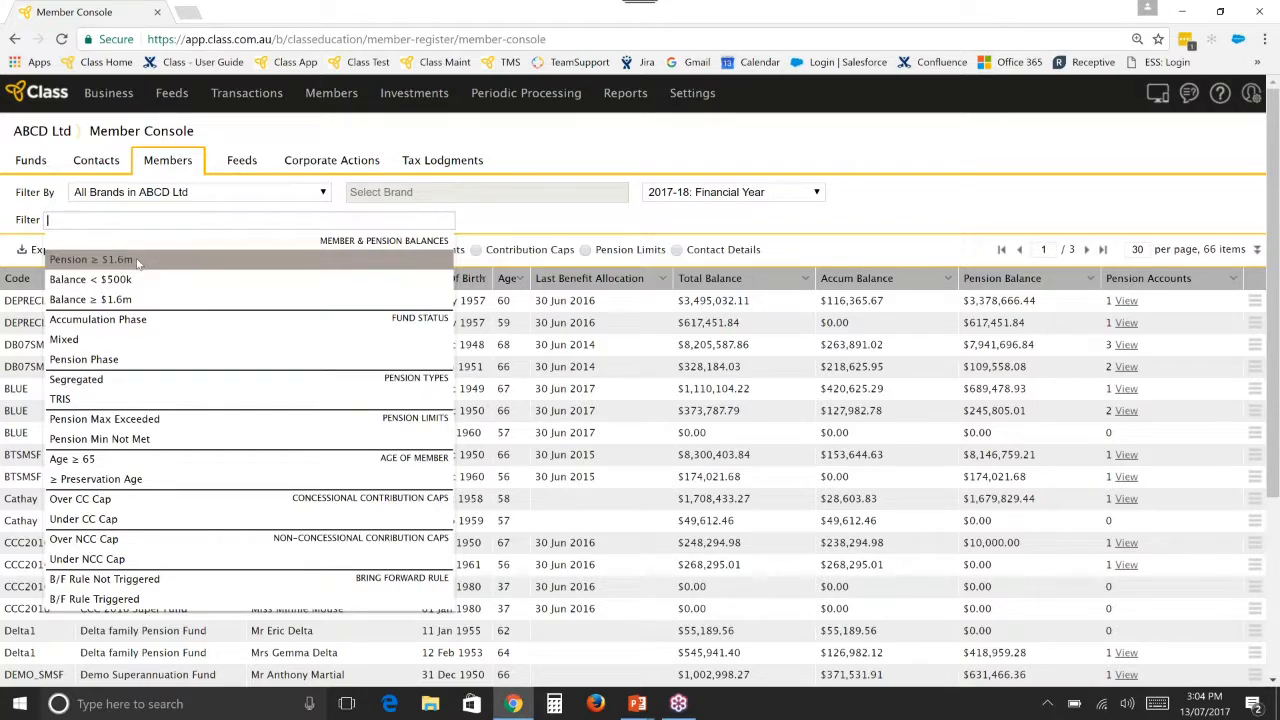
left_click(100, 259)
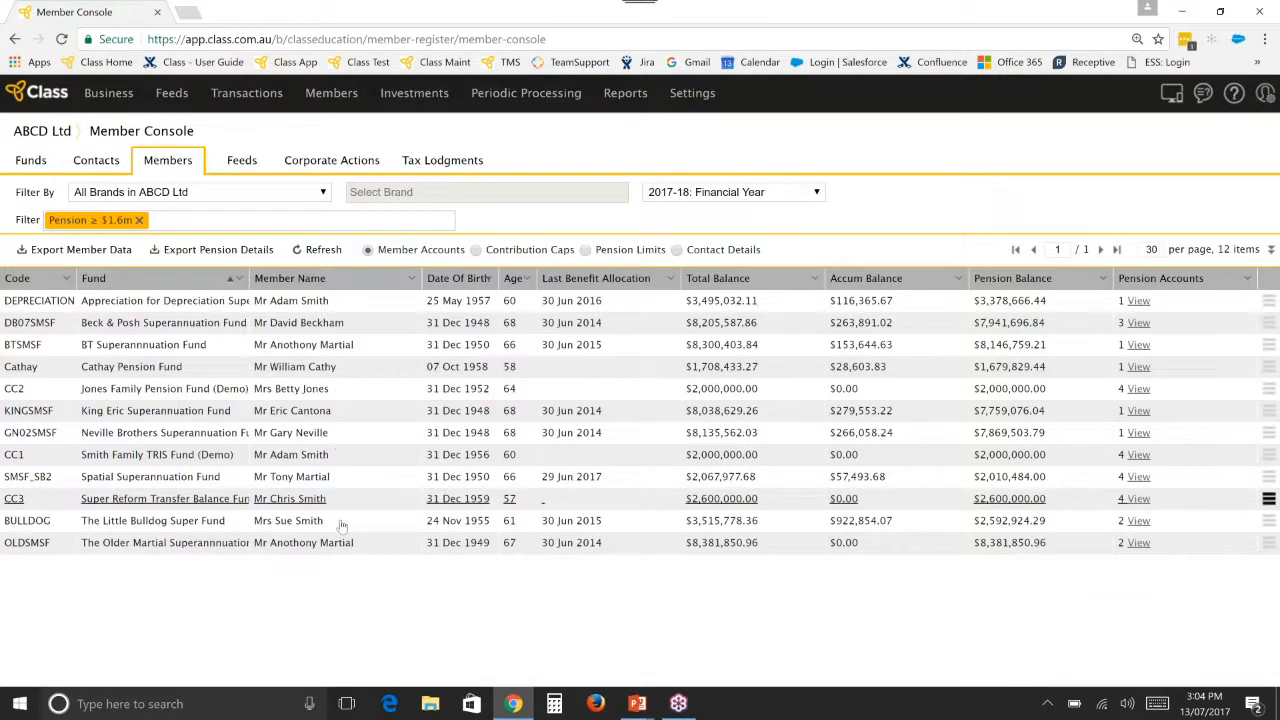
Narrow the member list further with the TRIS pension type filter, and remove that filter again
left_click(172, 220)
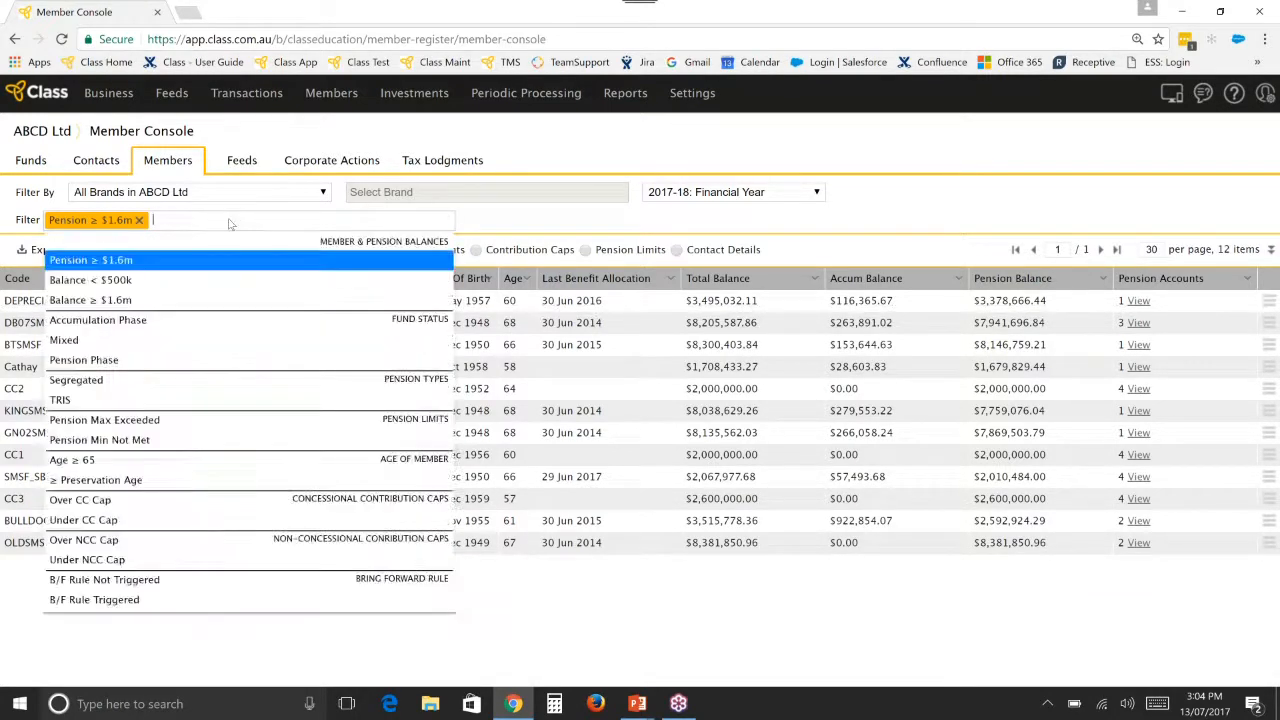
left_click(163, 401)
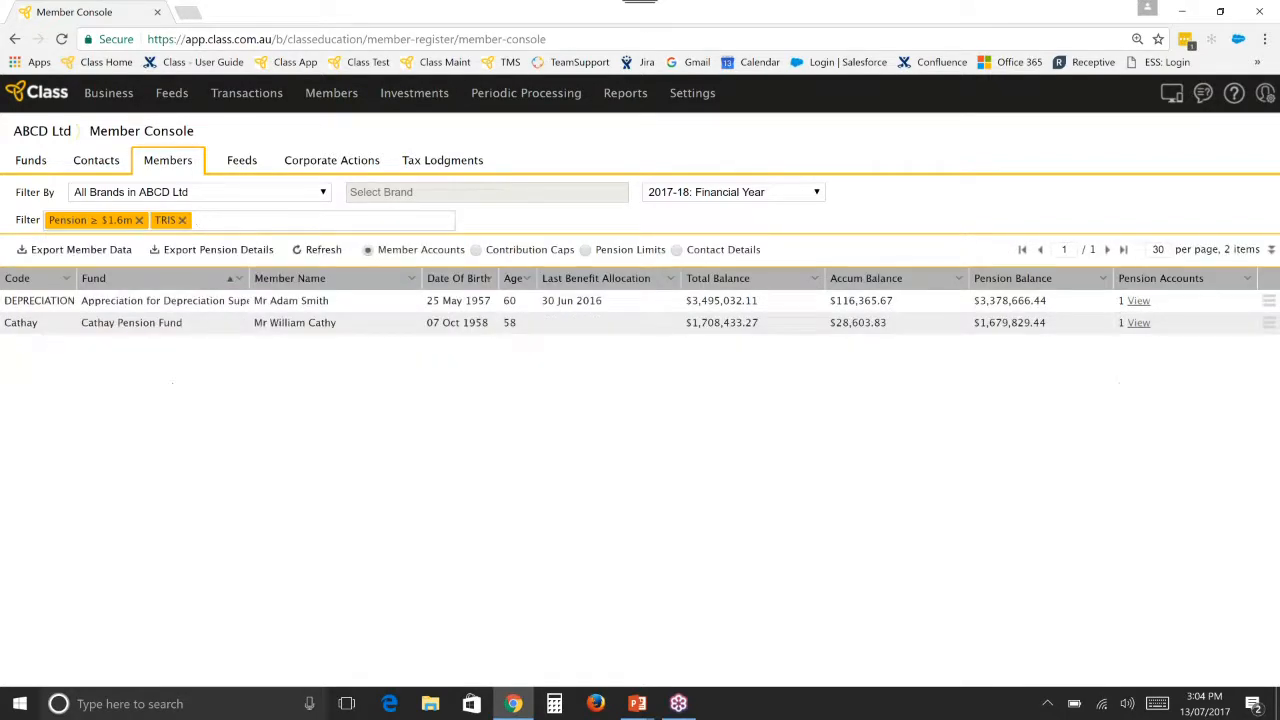
left_click(184, 220)
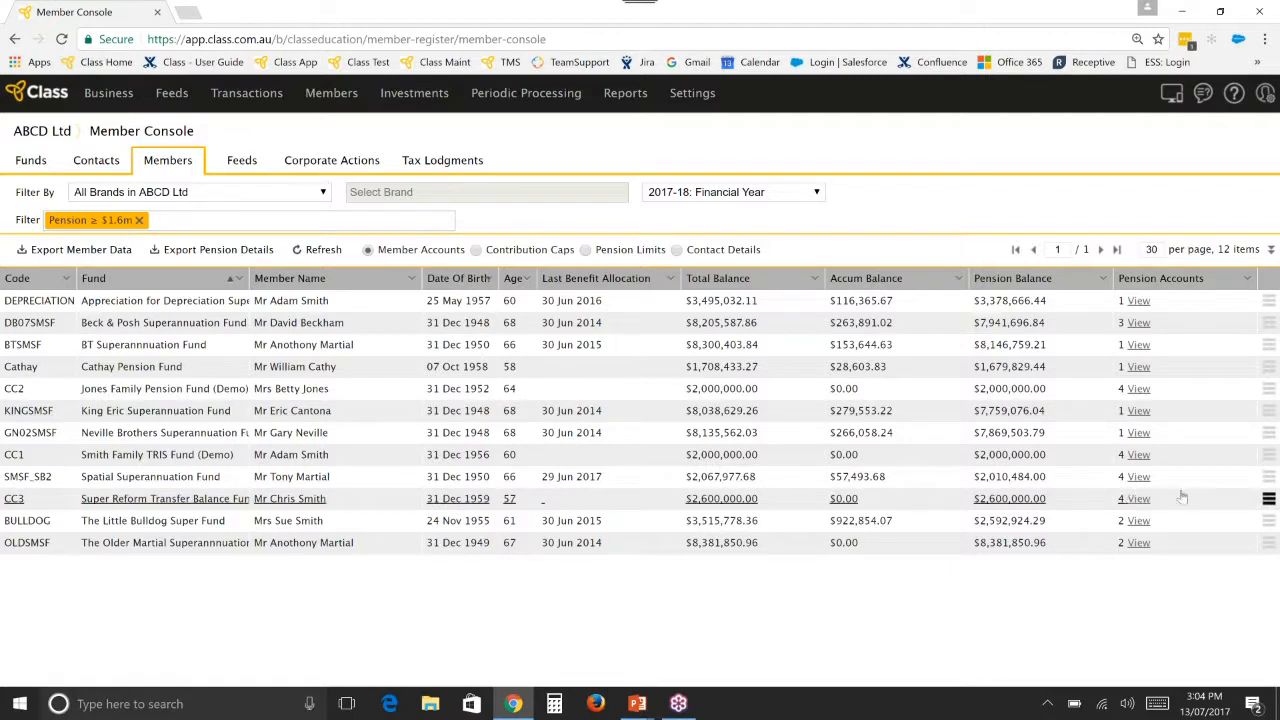
Start a bulk pension commutation for the Spatial Superannuation Fund member, dated 30/06/2017, with commutation type Payment To Accumulation
left_click(1268, 480)
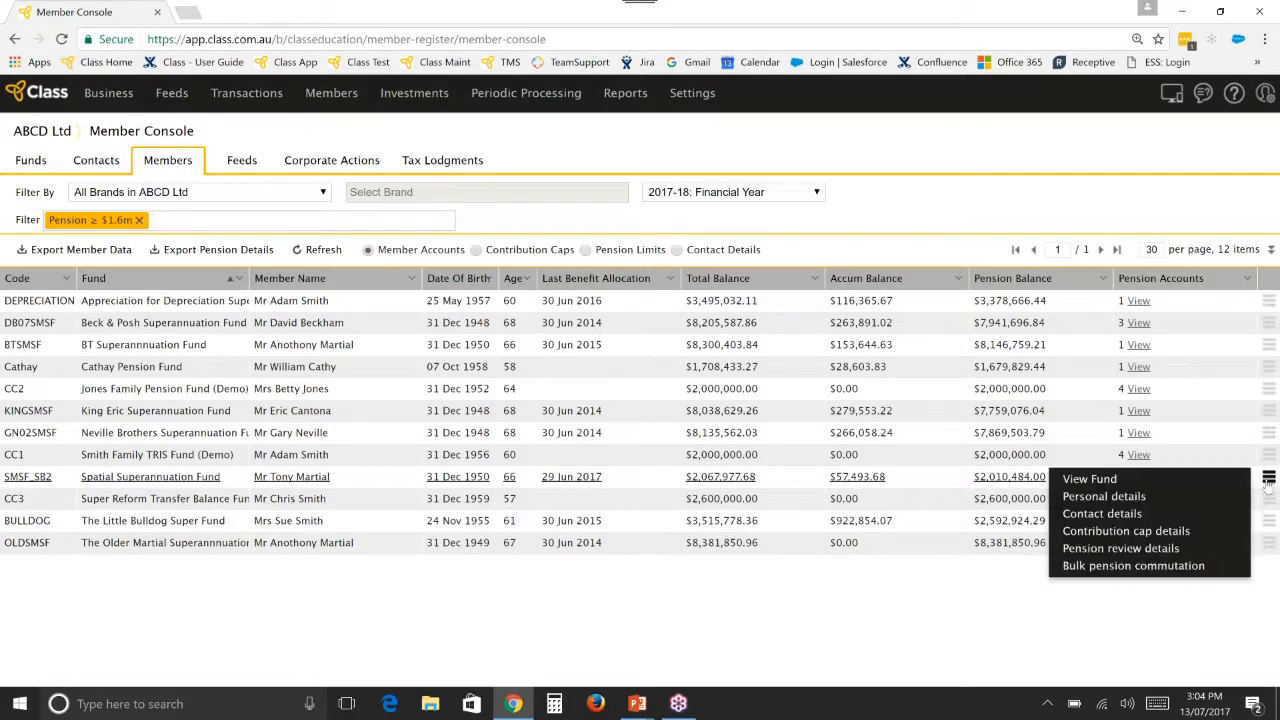
left_click(1219, 572)
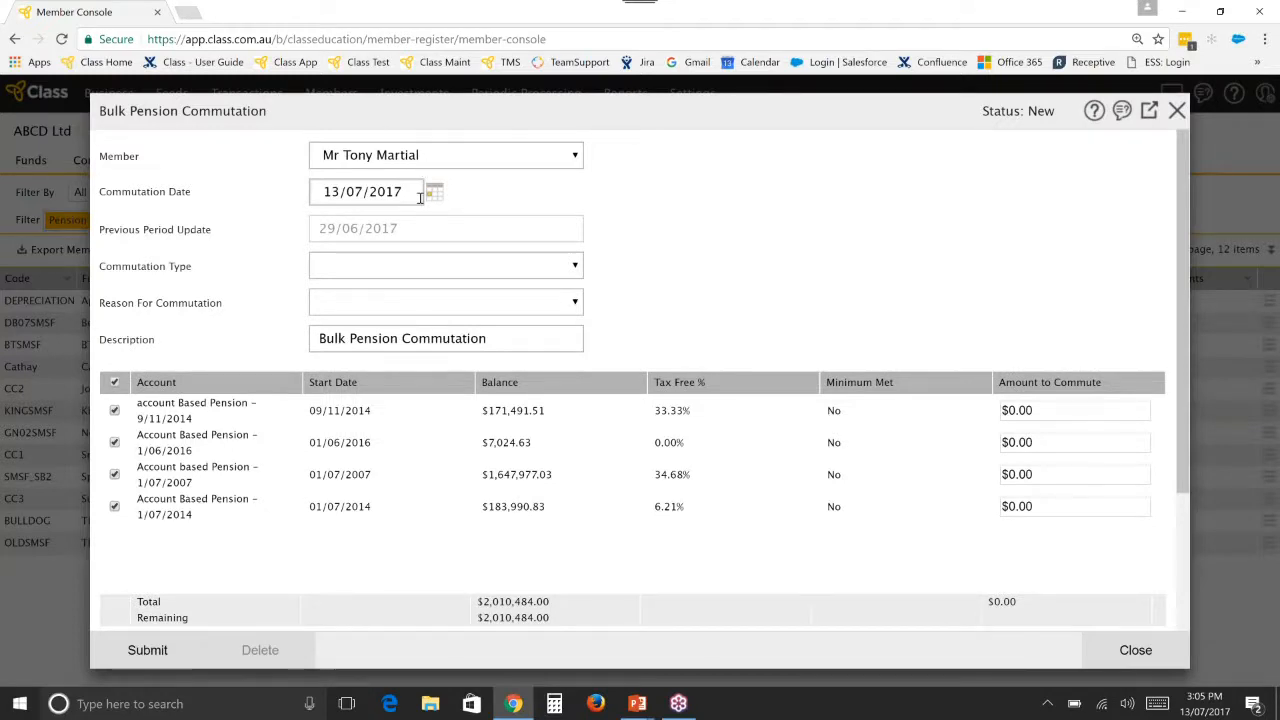
left_click(432, 191)
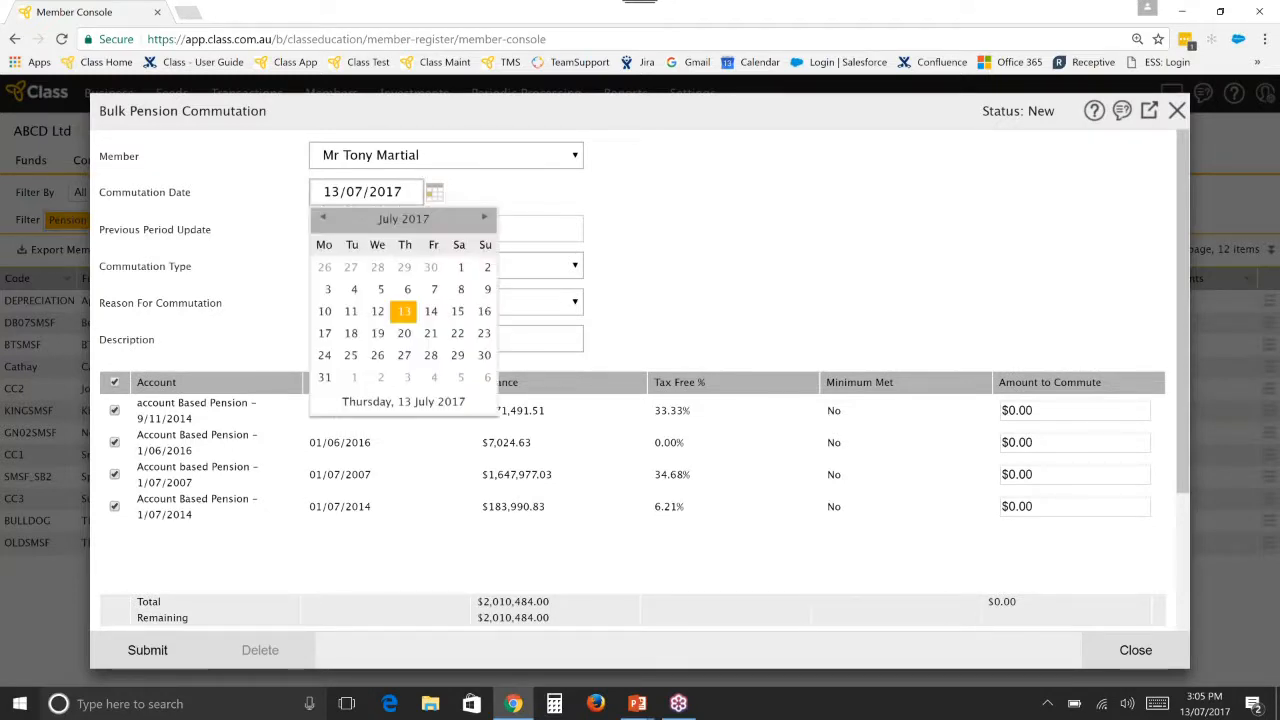
left_click(431, 268)
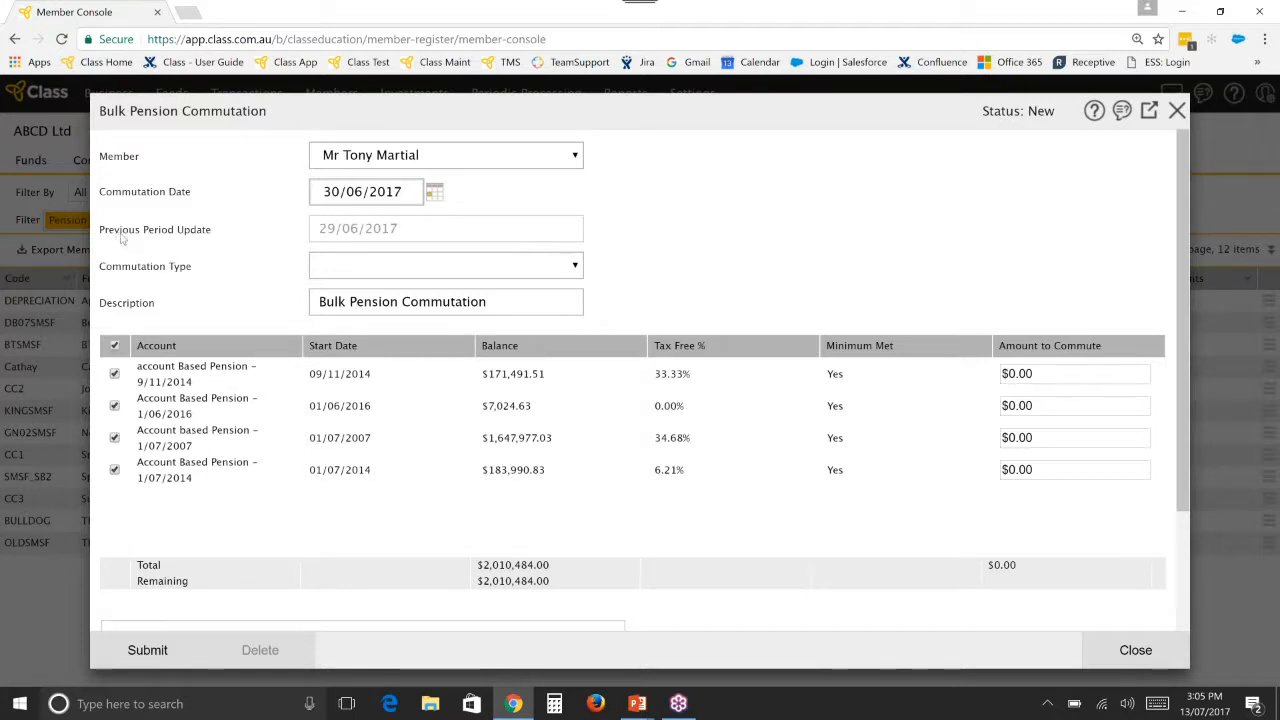
left_click(342, 269)
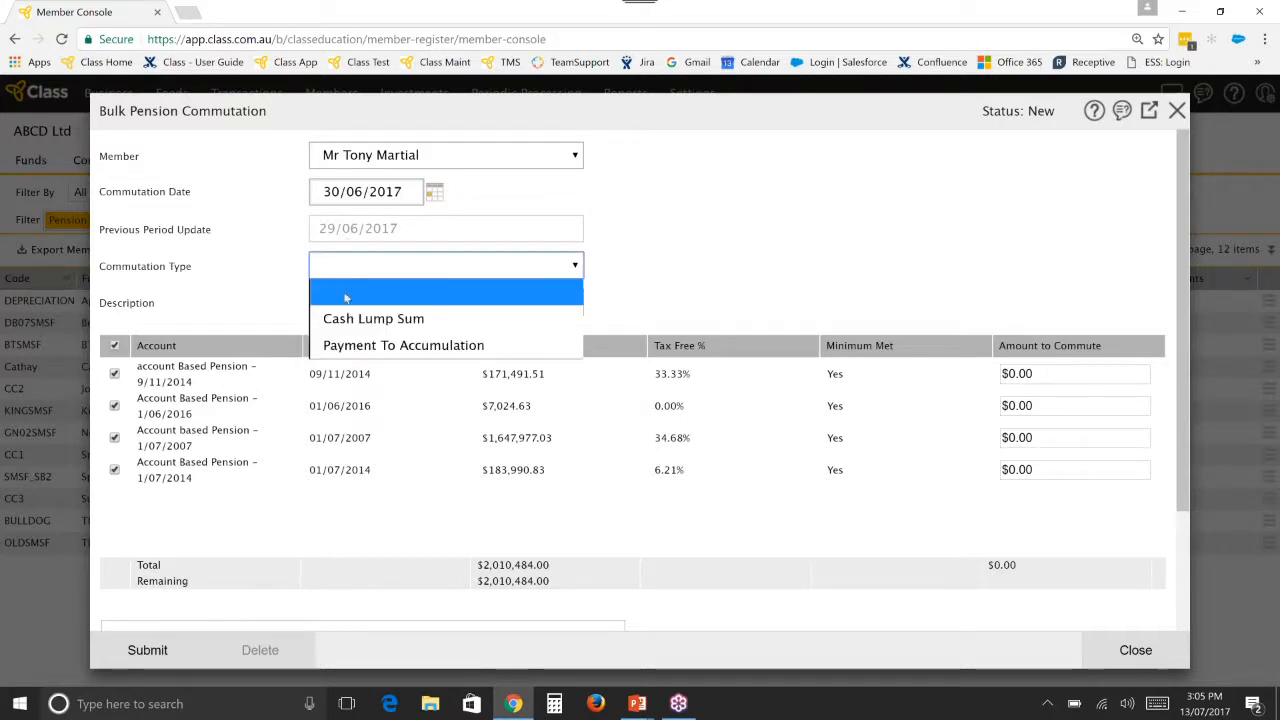
left_click(535, 346)
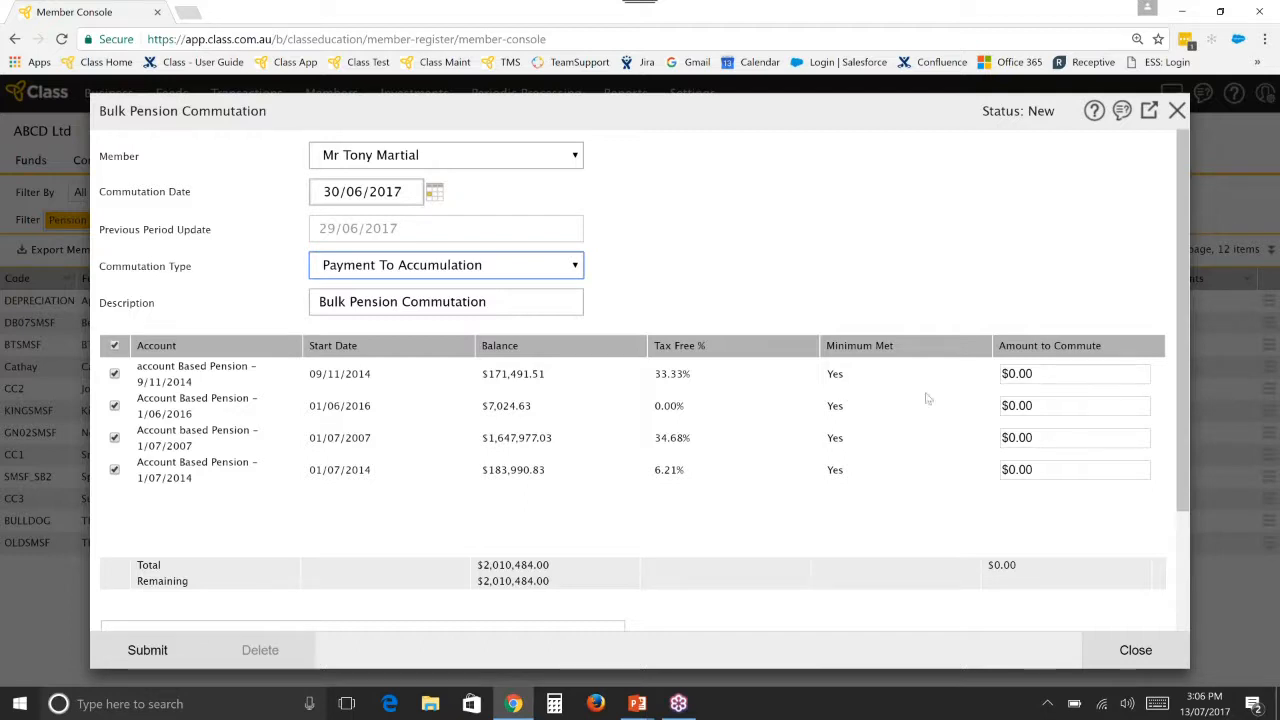
left_click(1089, 374)
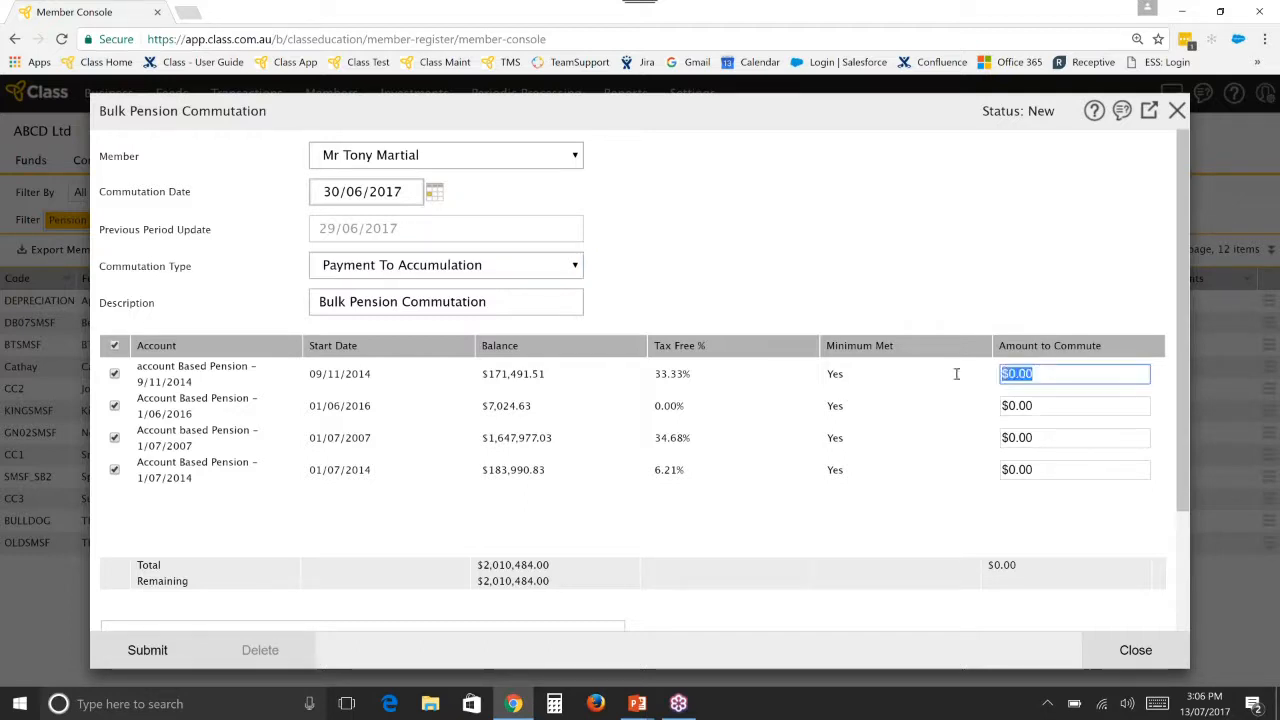
left_click(1012, 405)
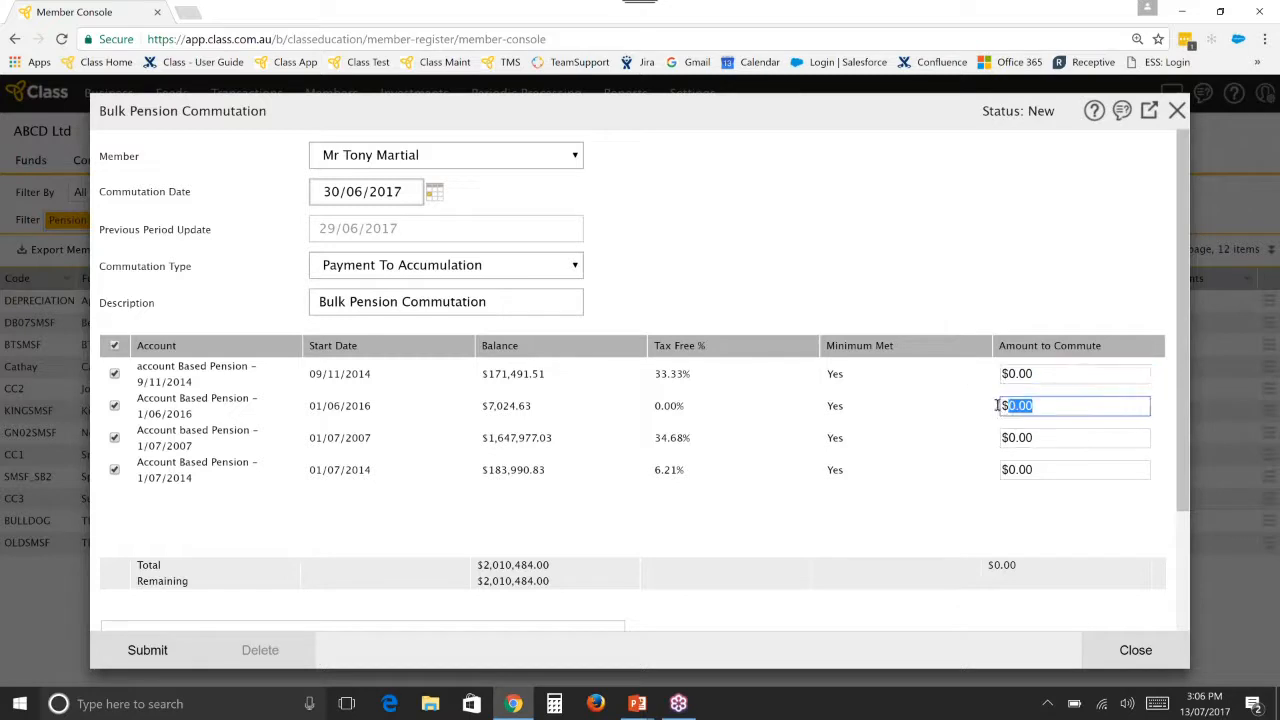
left_click(1056, 437)
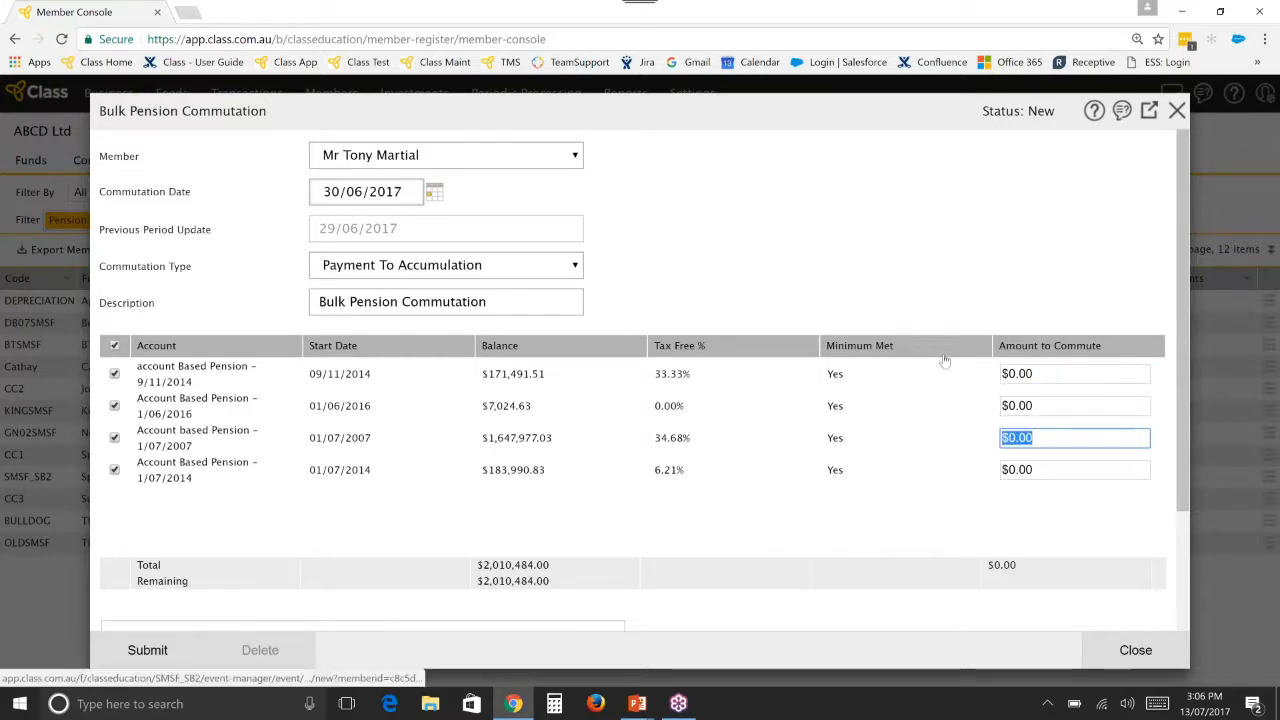
Calculate the amounts to commute from a total of $410,484.00, allocated in Low to High Tax Free % order
scroll(640, 400, "down", 3)
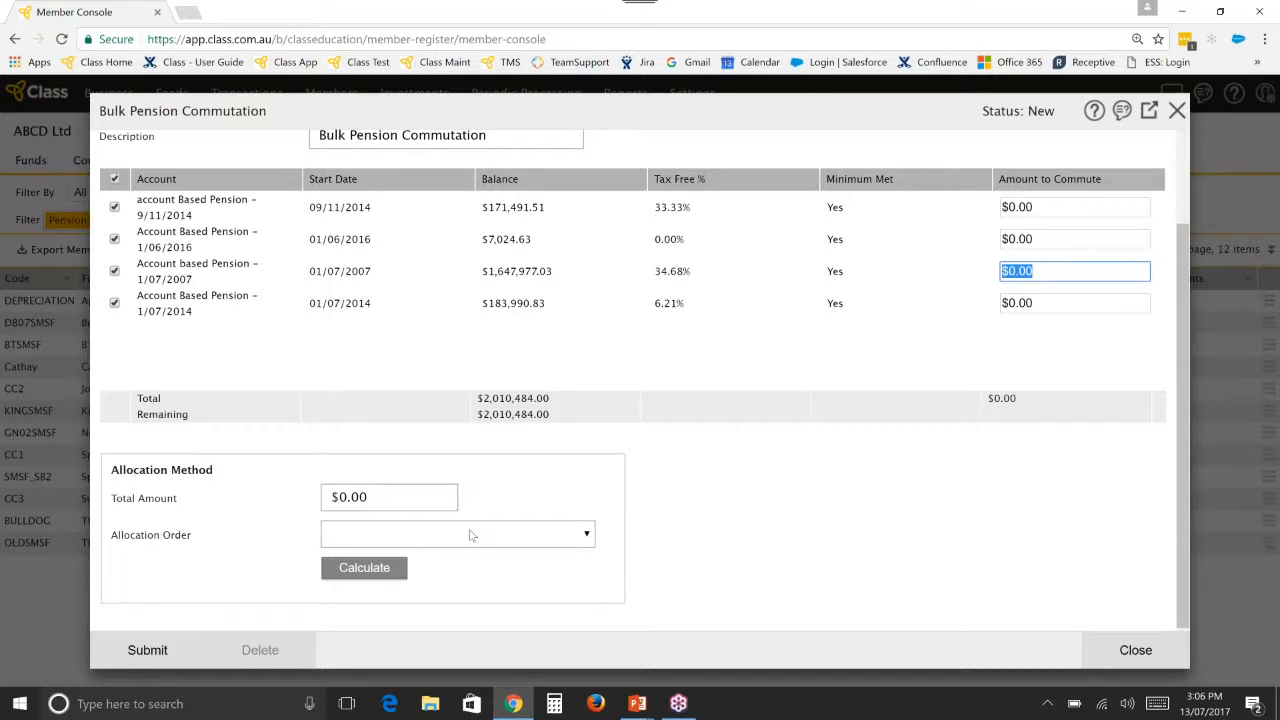
triple_click(409, 497)
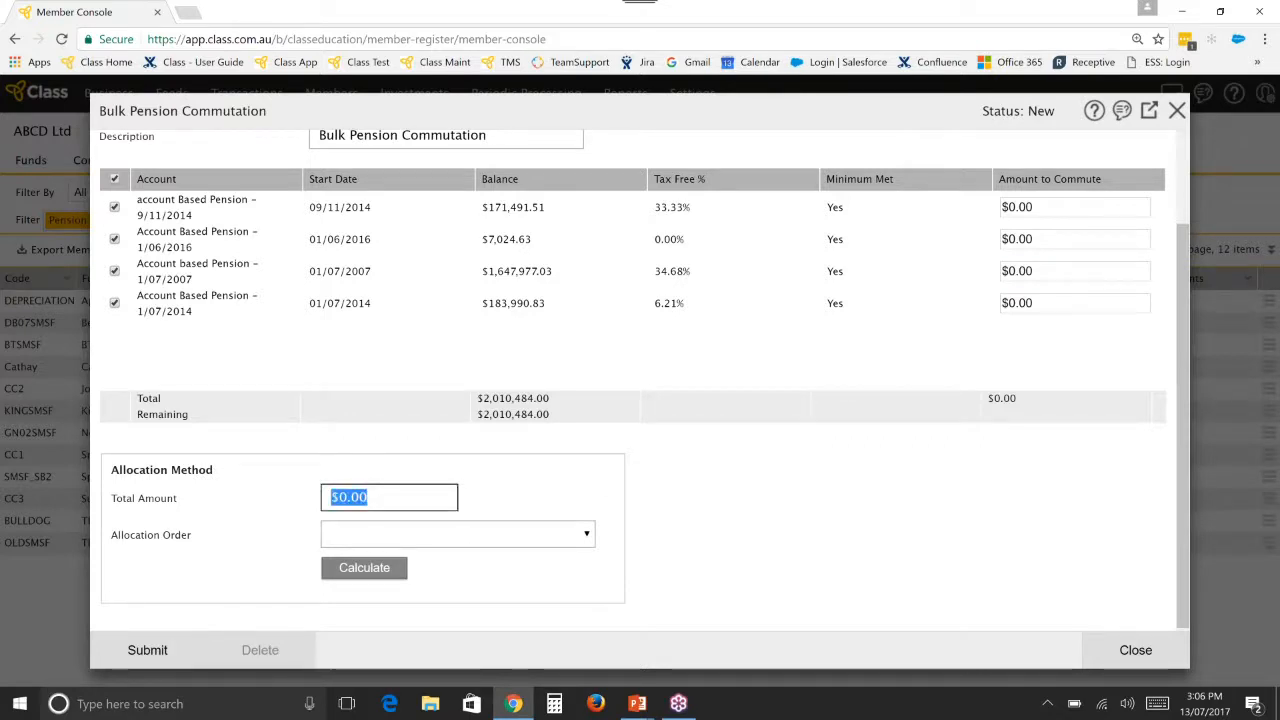
type("4")
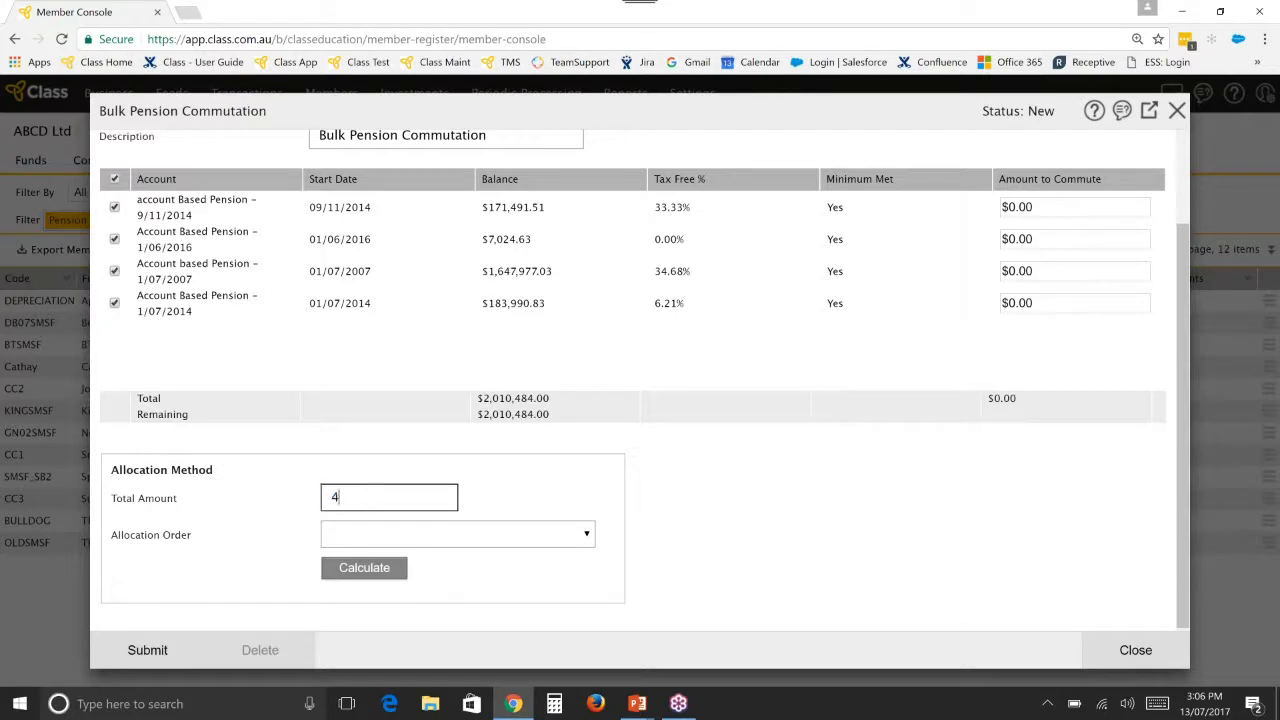
type("10484")
left_click(366, 540)
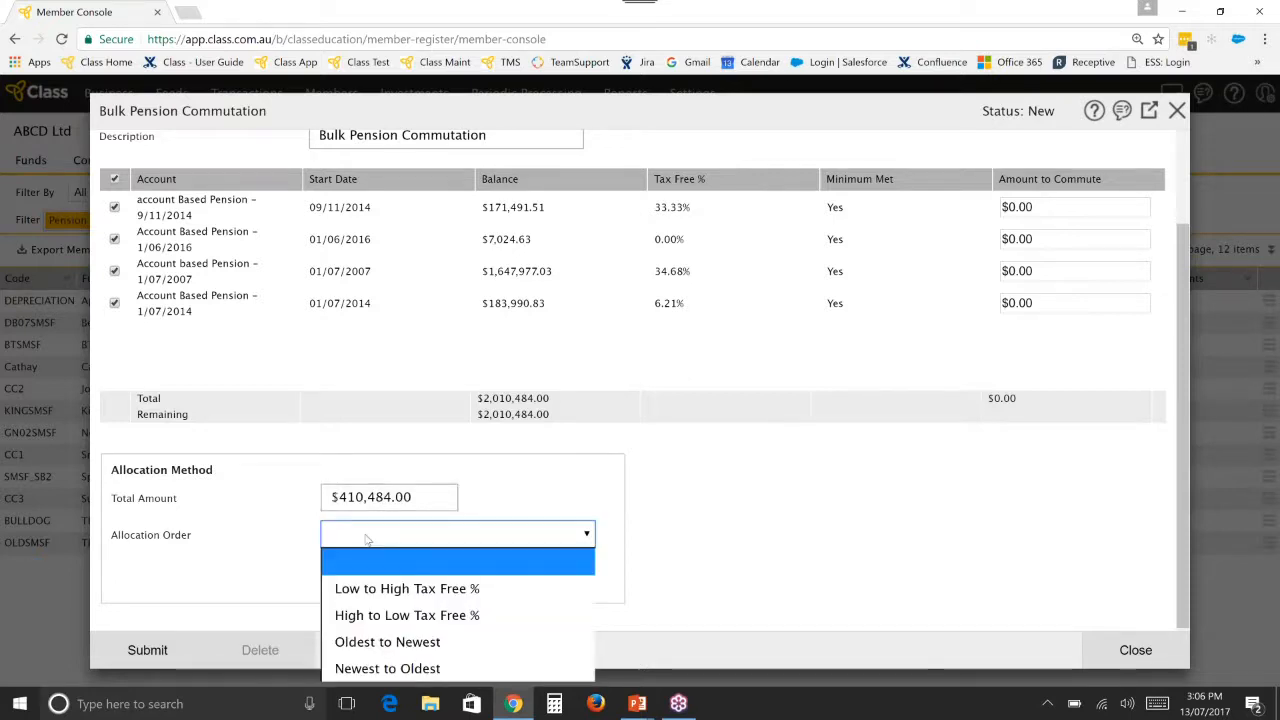
left_click(528, 589)
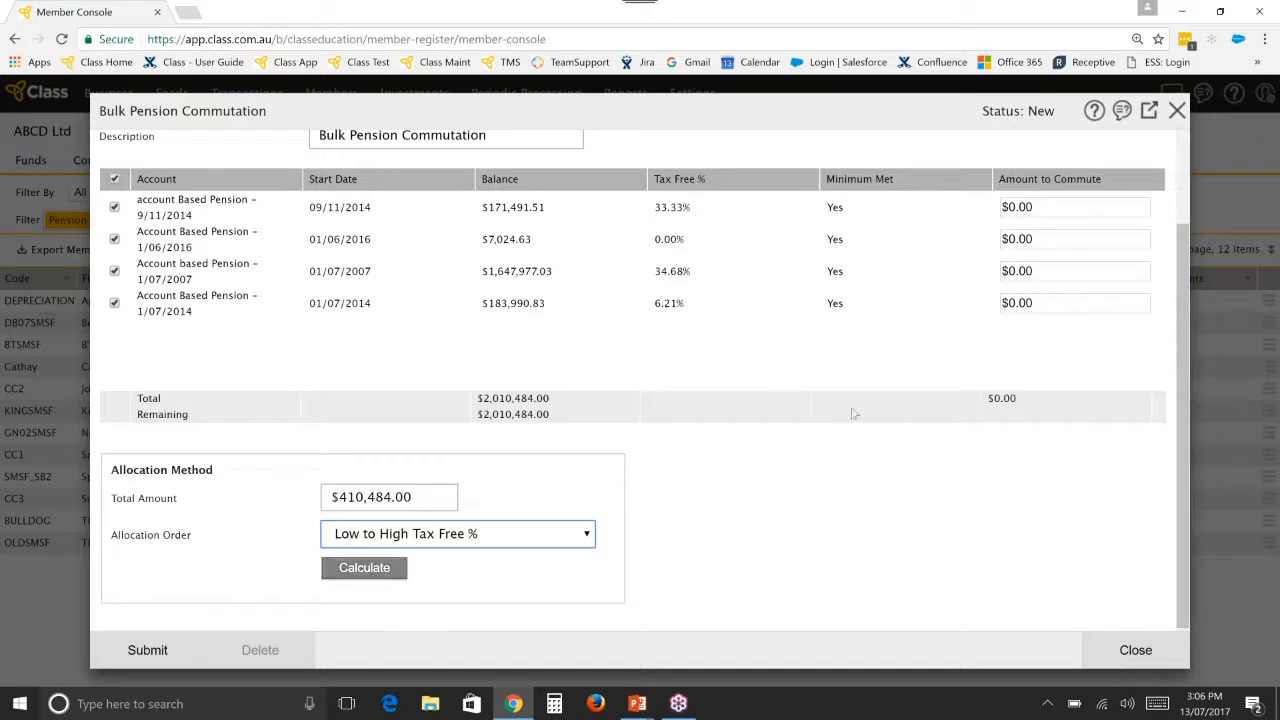
left_click(366, 568)
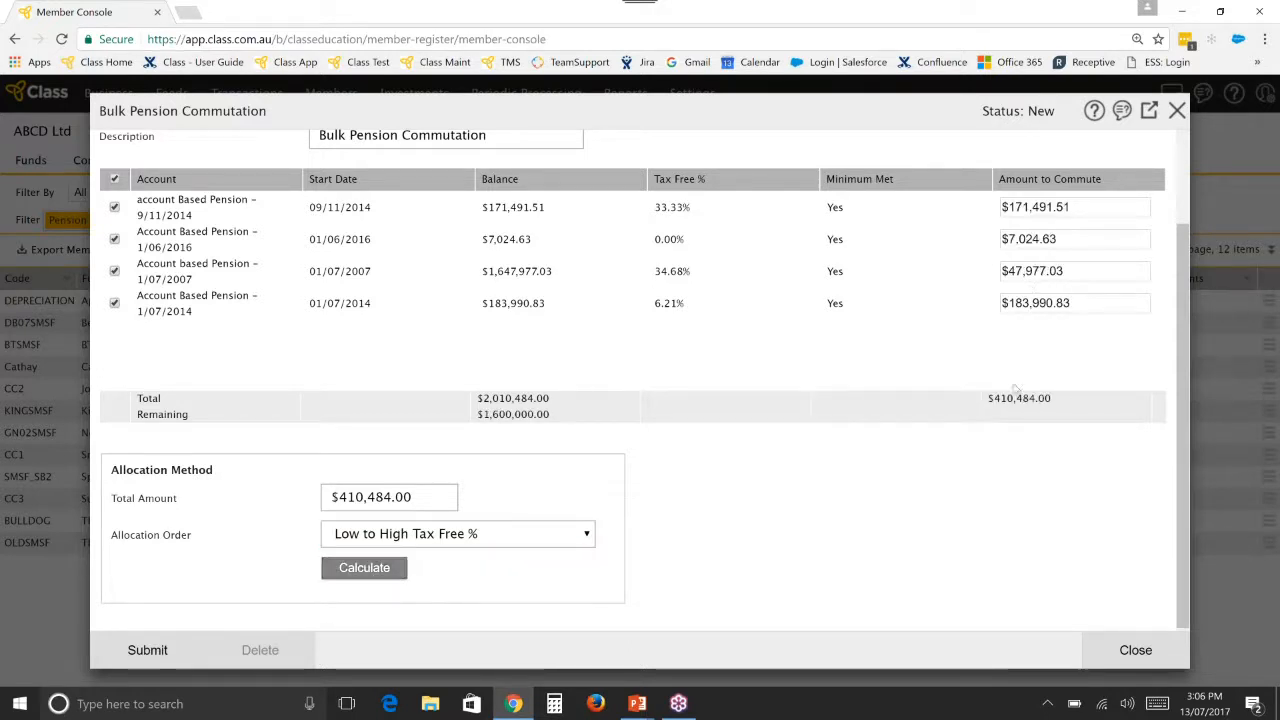
Submit the bulk pension commutation and hide the warnings
left_click_drag(995, 403, 1053, 399)
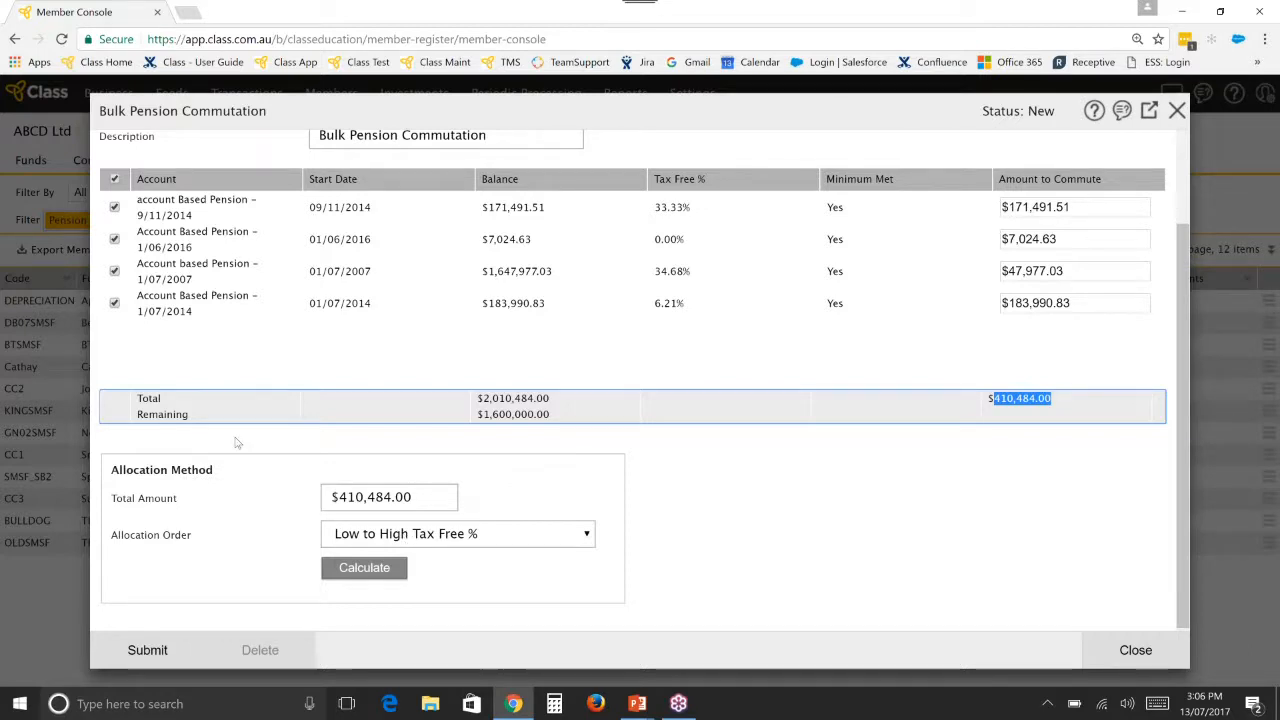
left_click_drag(136, 414, 558, 414)
left_click(555, 414)
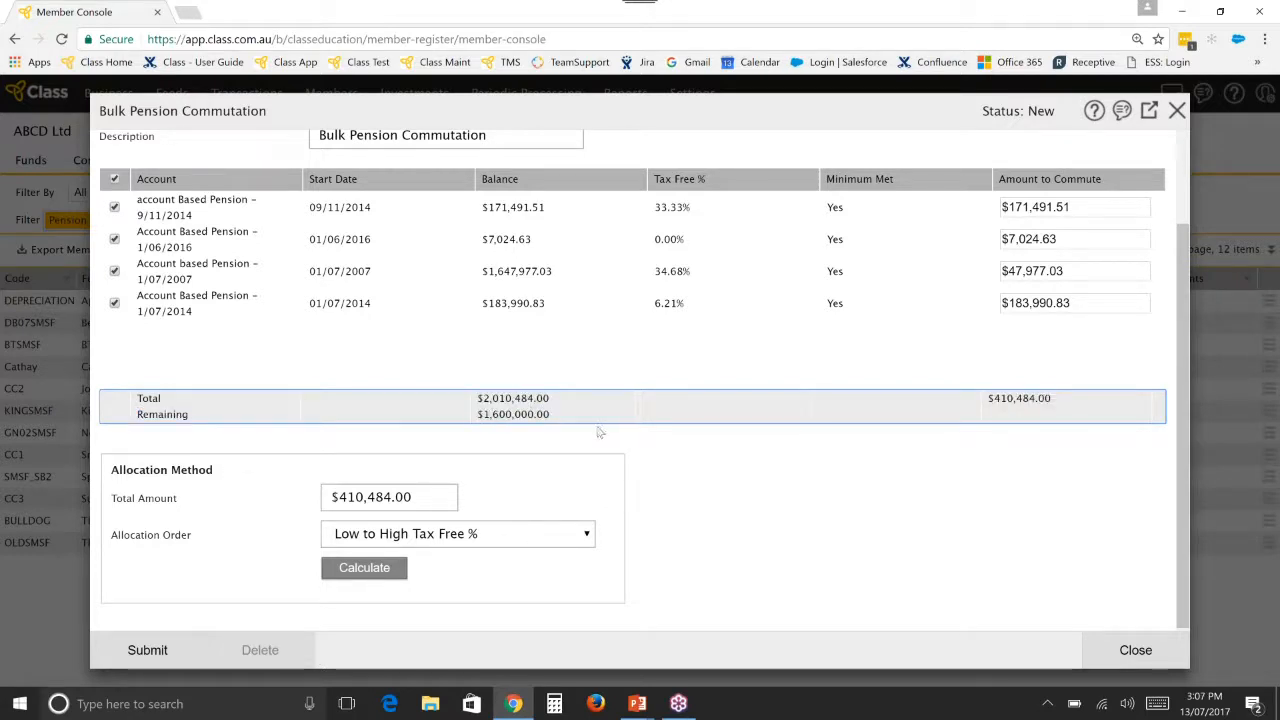
scroll(591, 440, "down", 1)
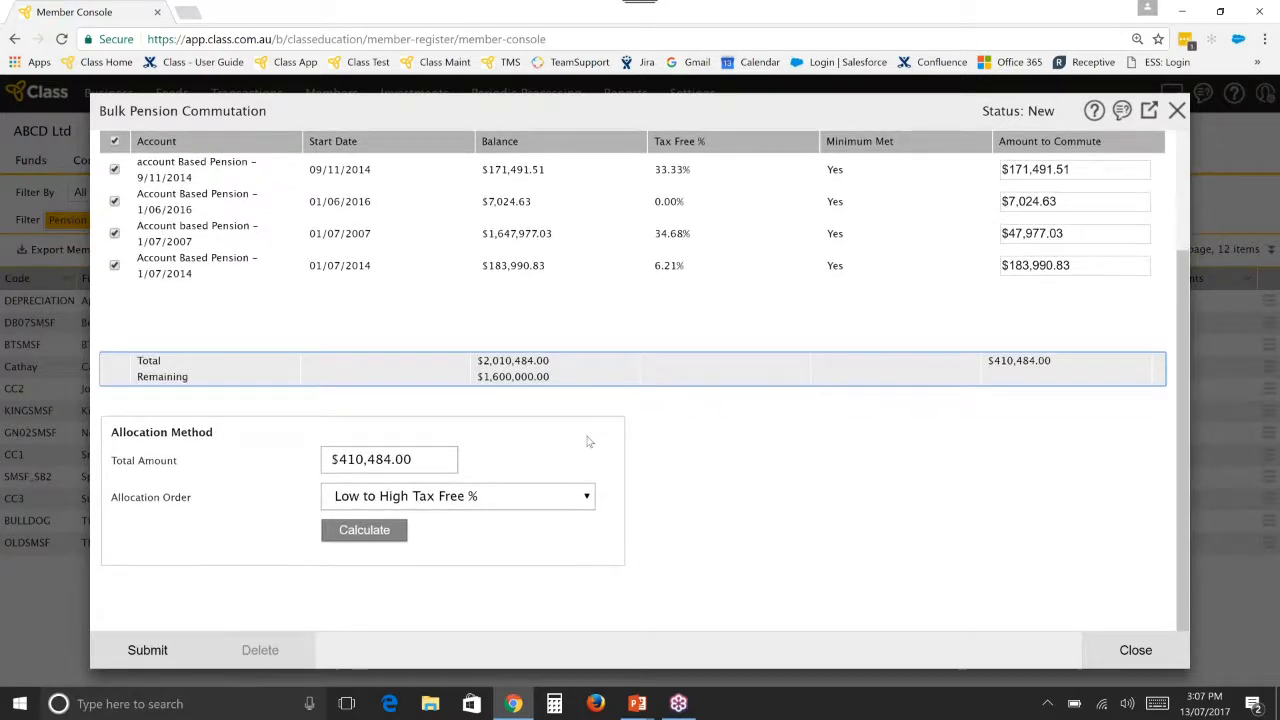
left_click(147, 652)
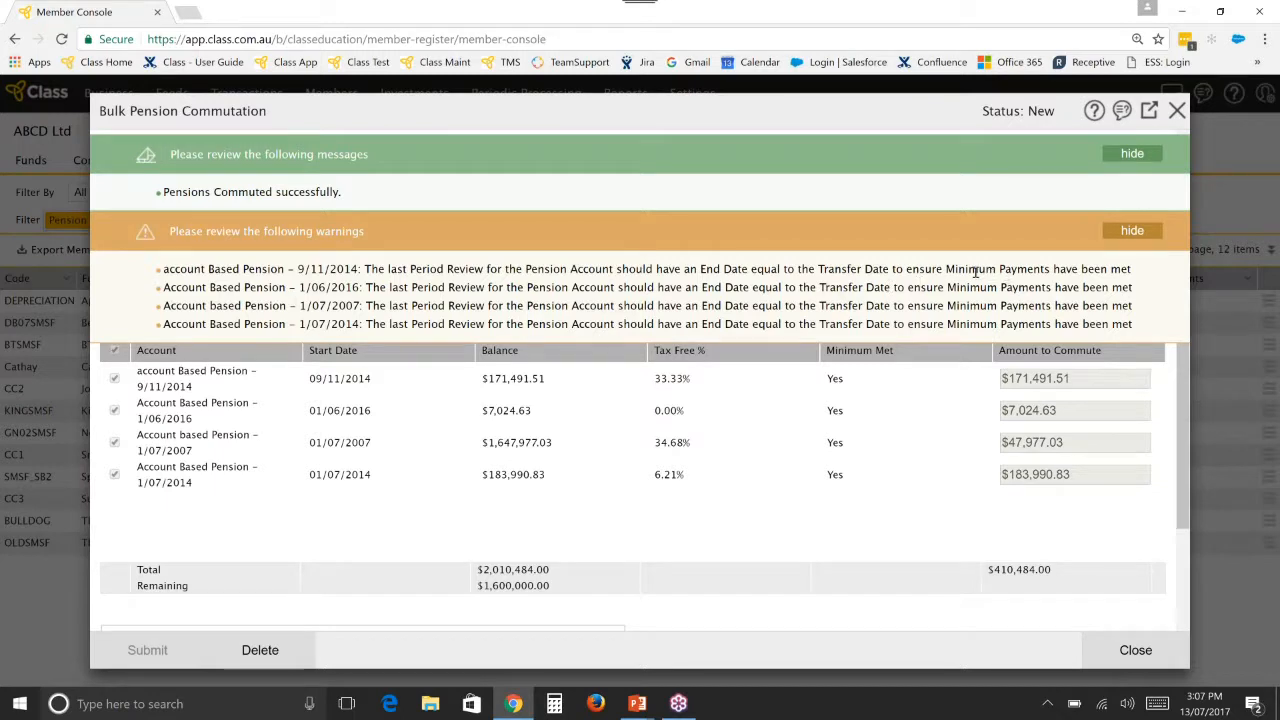
left_click(1132, 230)
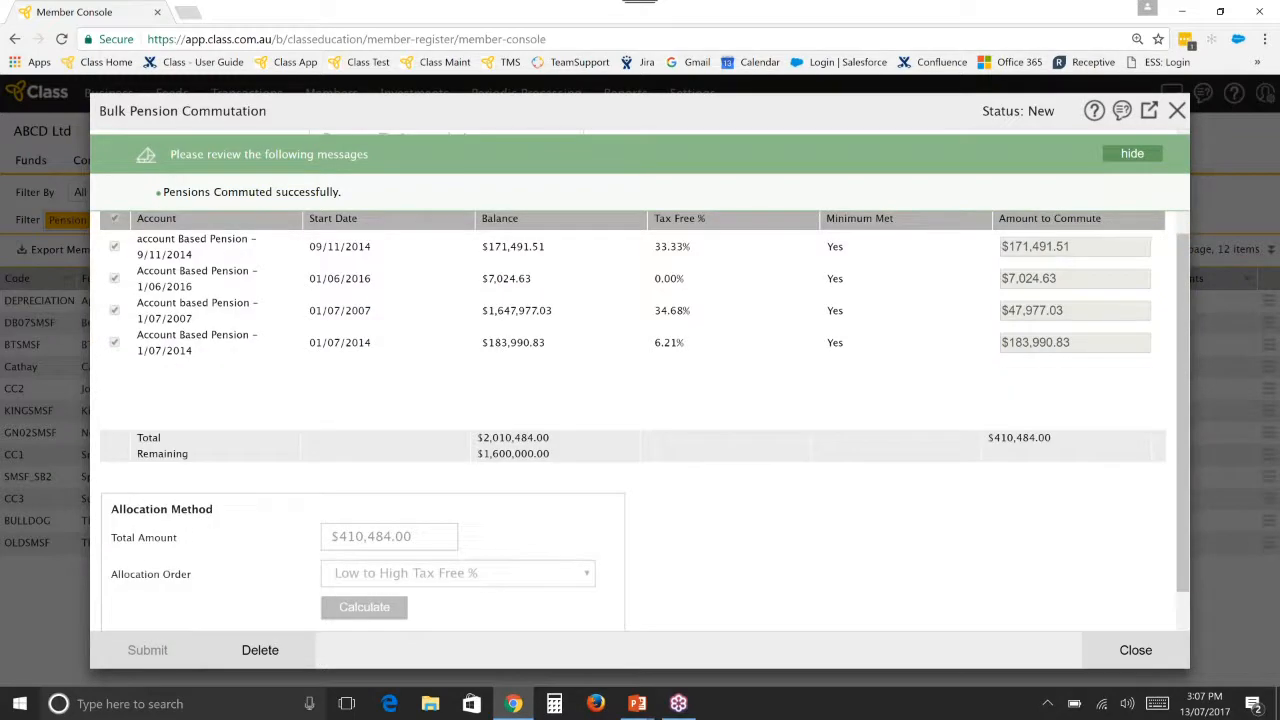
Generate the bulk pension commutation reports as a downloaded PDF and read through the letters in it
scroll(1124, 260, "down", 2)
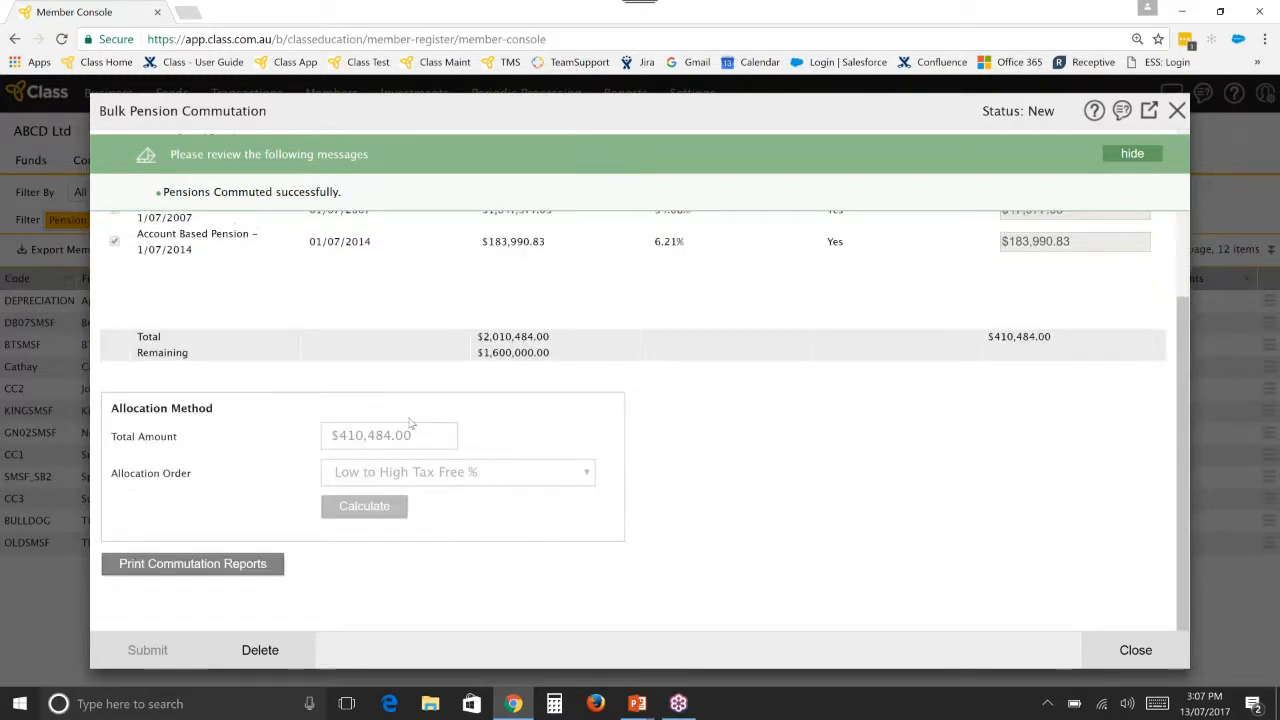
left_click(180, 569)
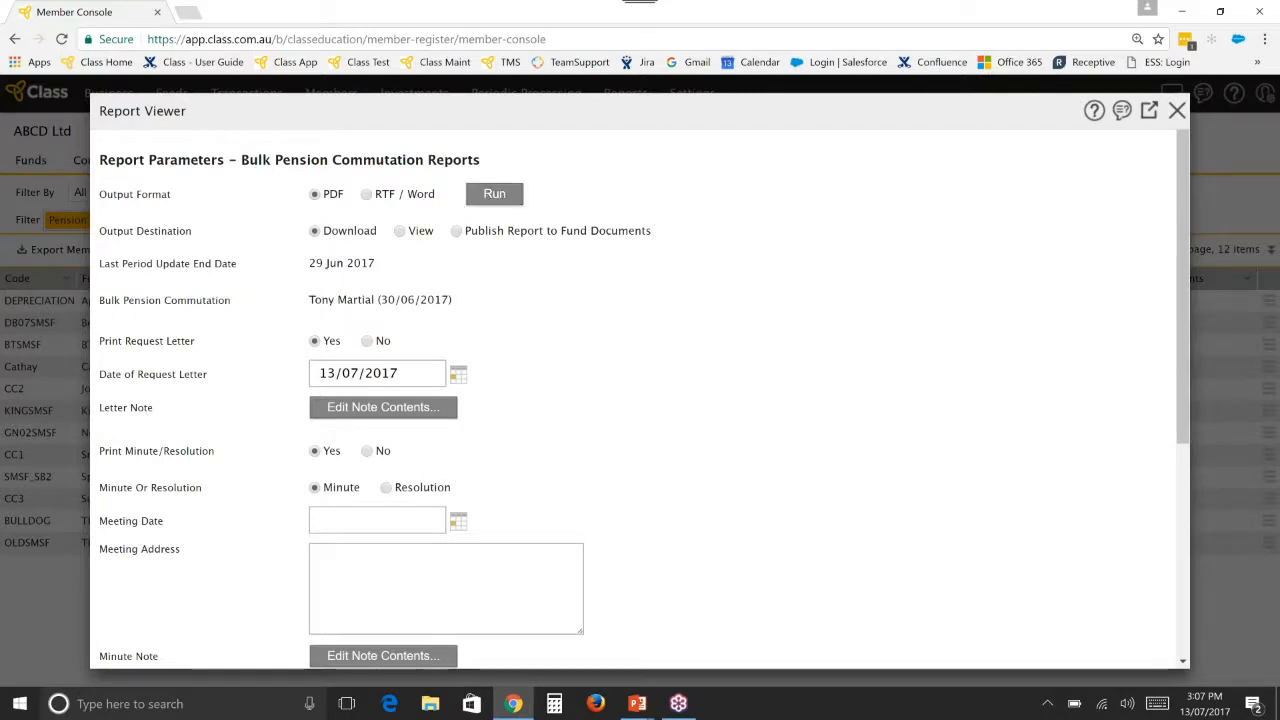
left_click(495, 196)
scroll(662, 508, "down", 4)
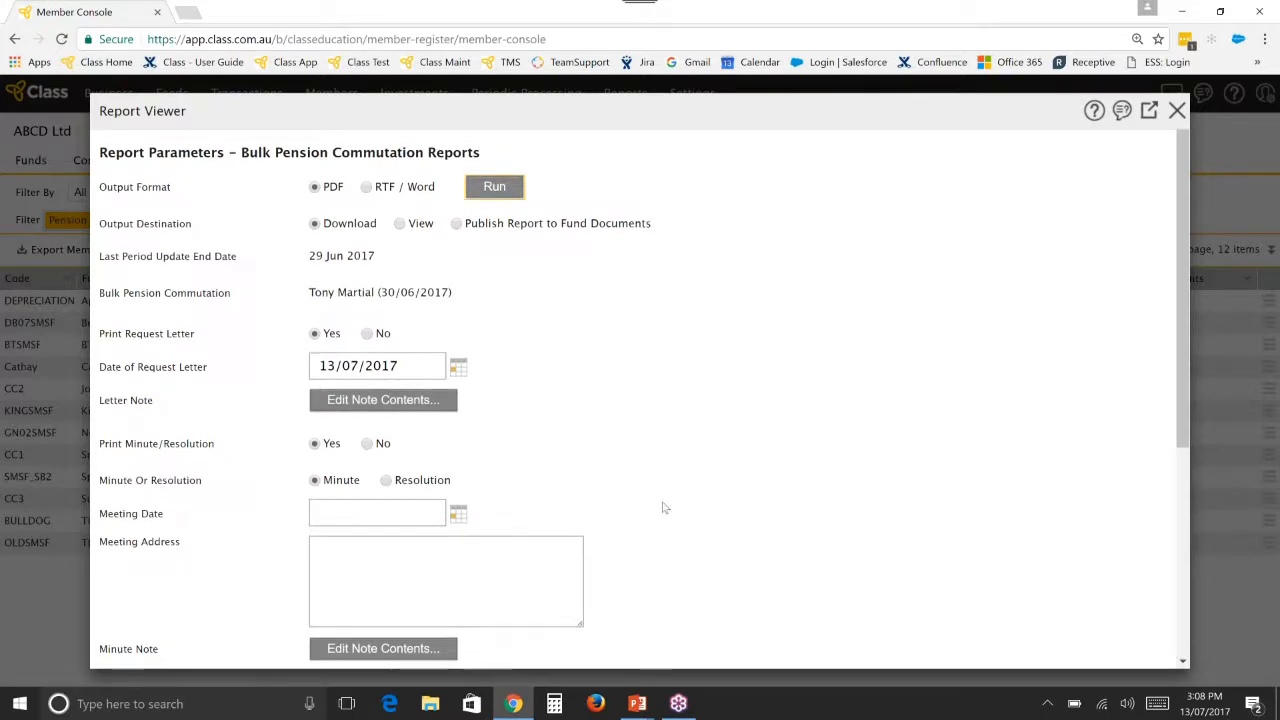
scroll(698, 565, "up", 4)
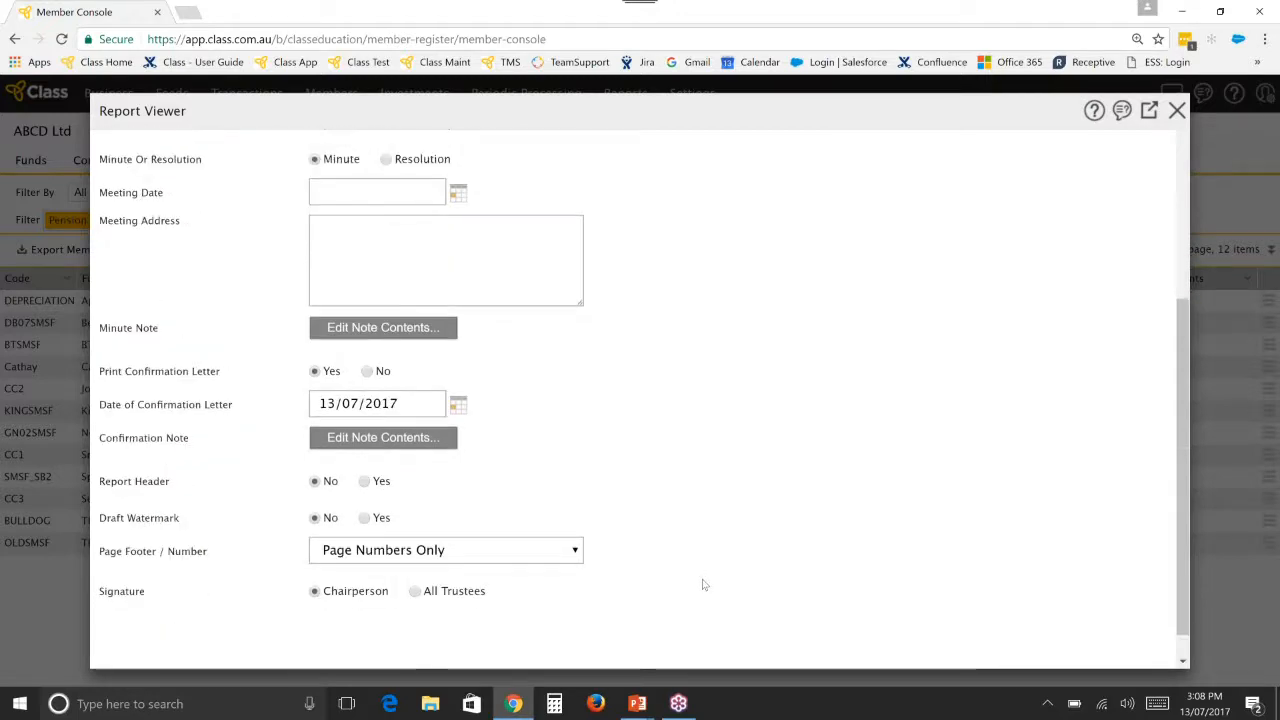
left_click(494, 194)
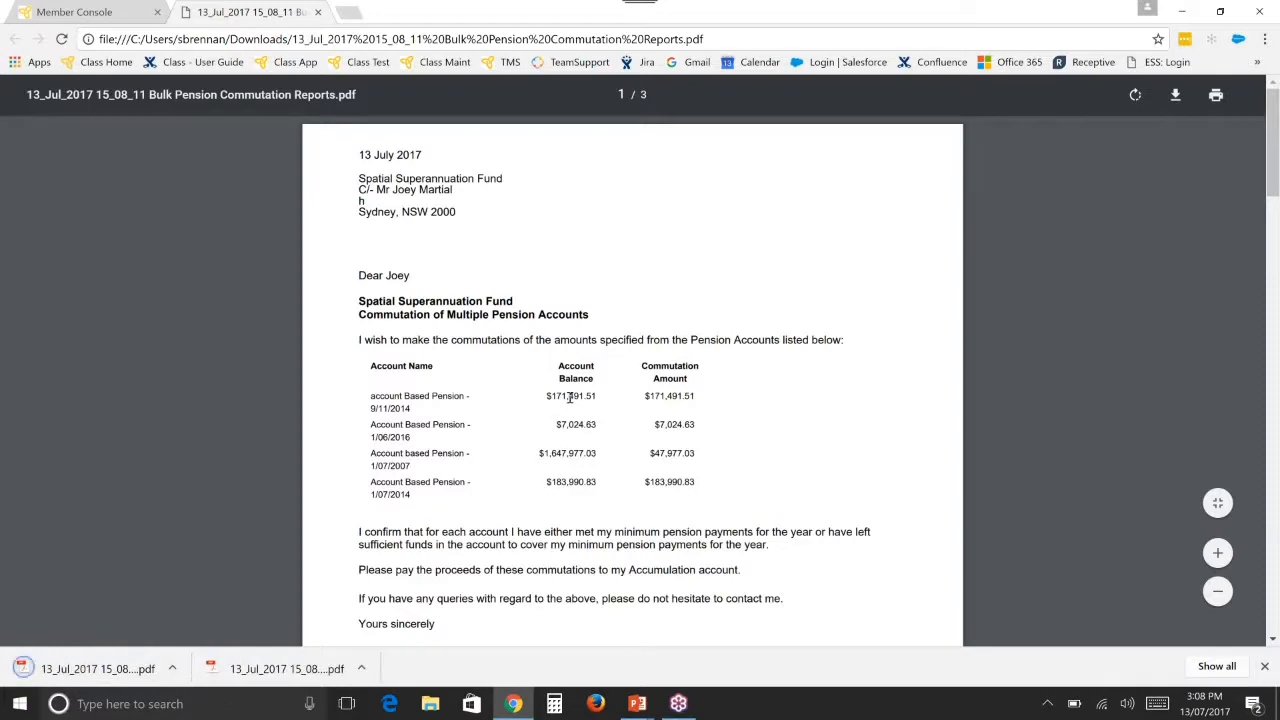
scroll(572, 483, "down", 10)
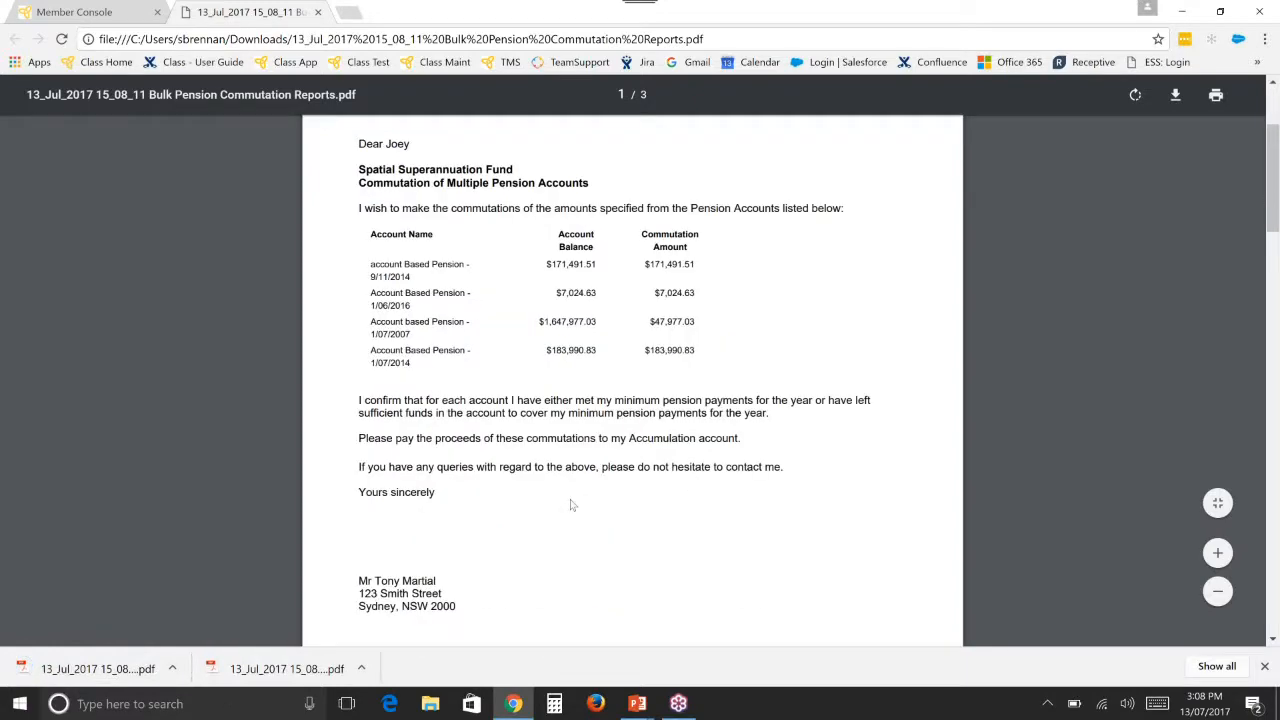
scroll(572, 483, "down", 10)
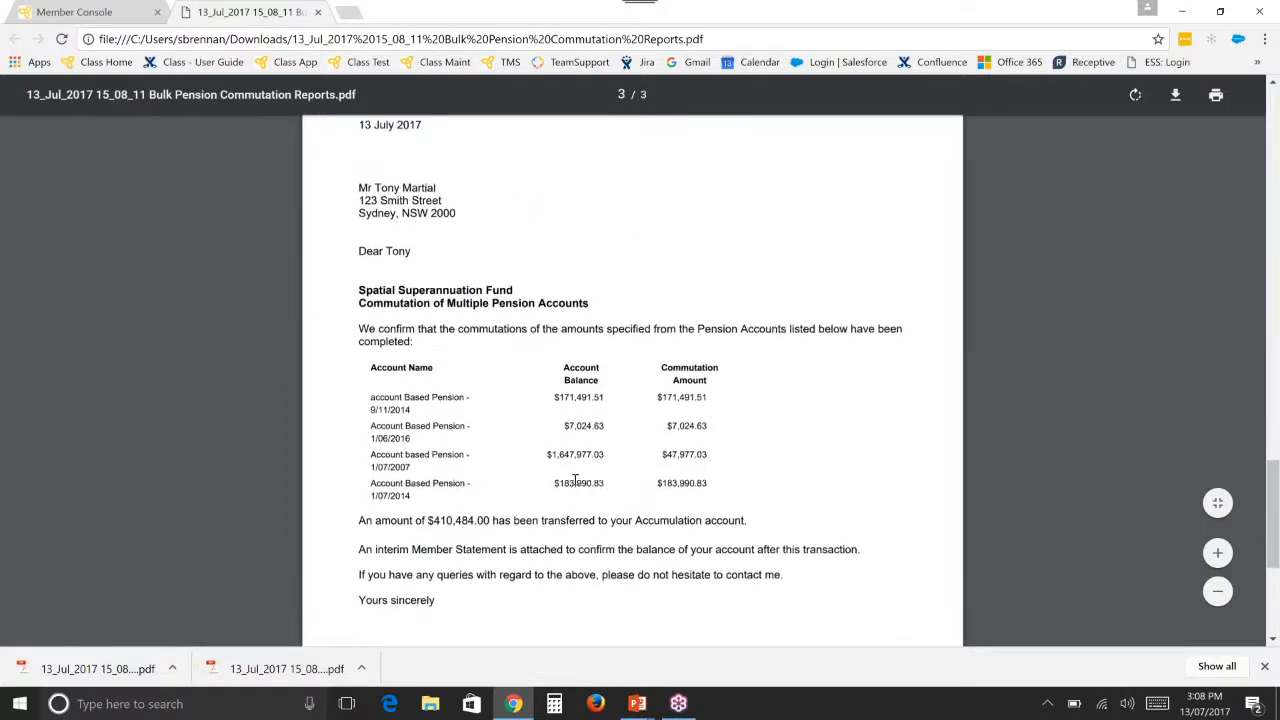
scroll(575, 480, "down", 2)
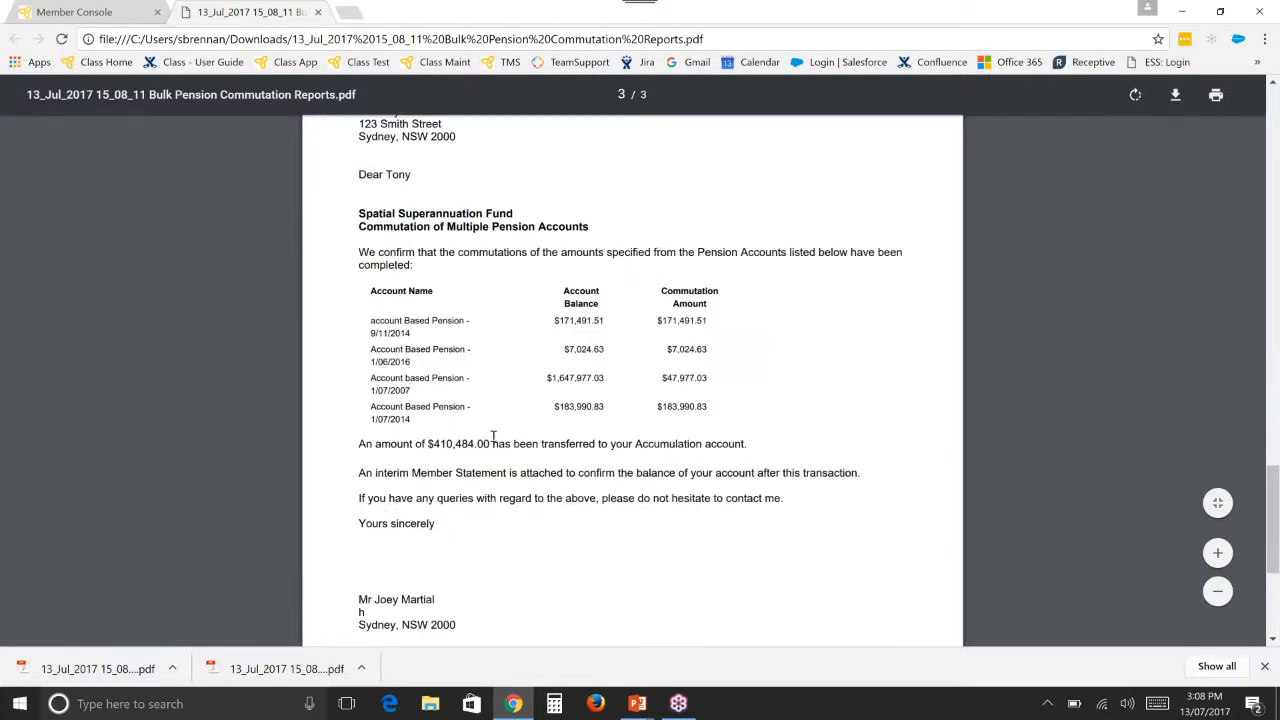
Close the report viewer and open the Spatial Superannuation Fund's dashboard
left_click(110, 14)
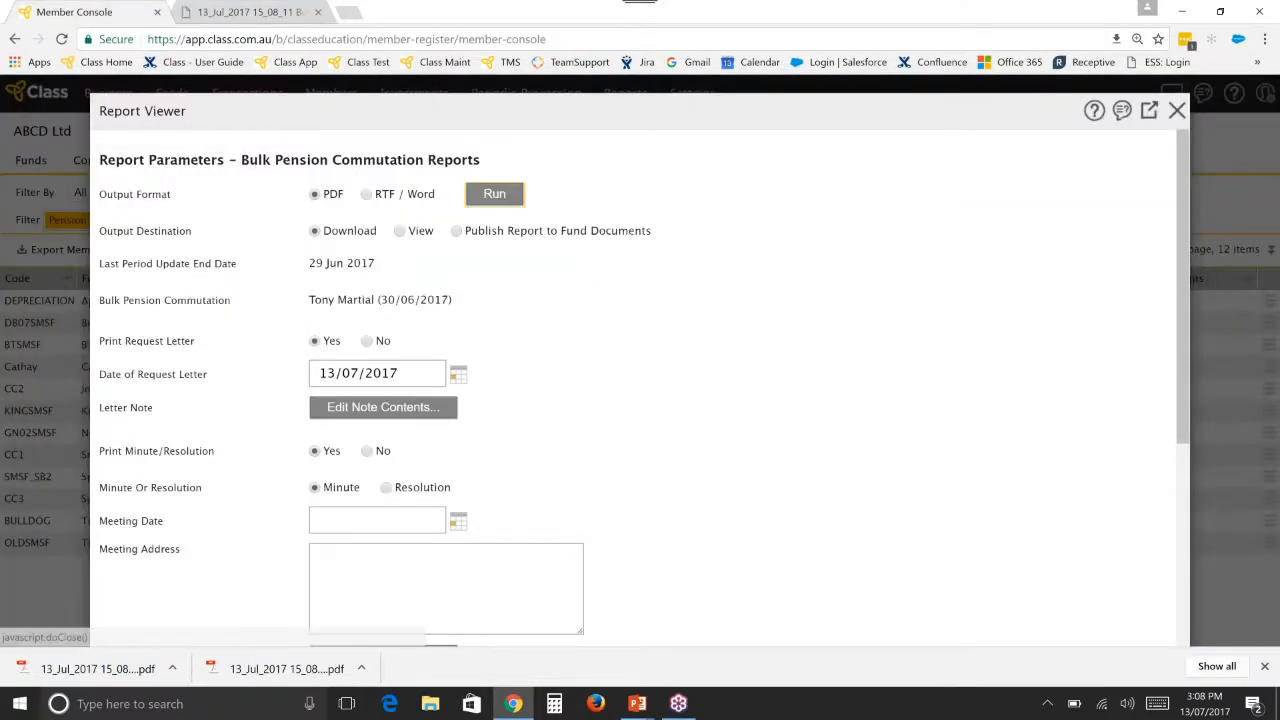
left_click(1177, 111)
left_click(36, 94)
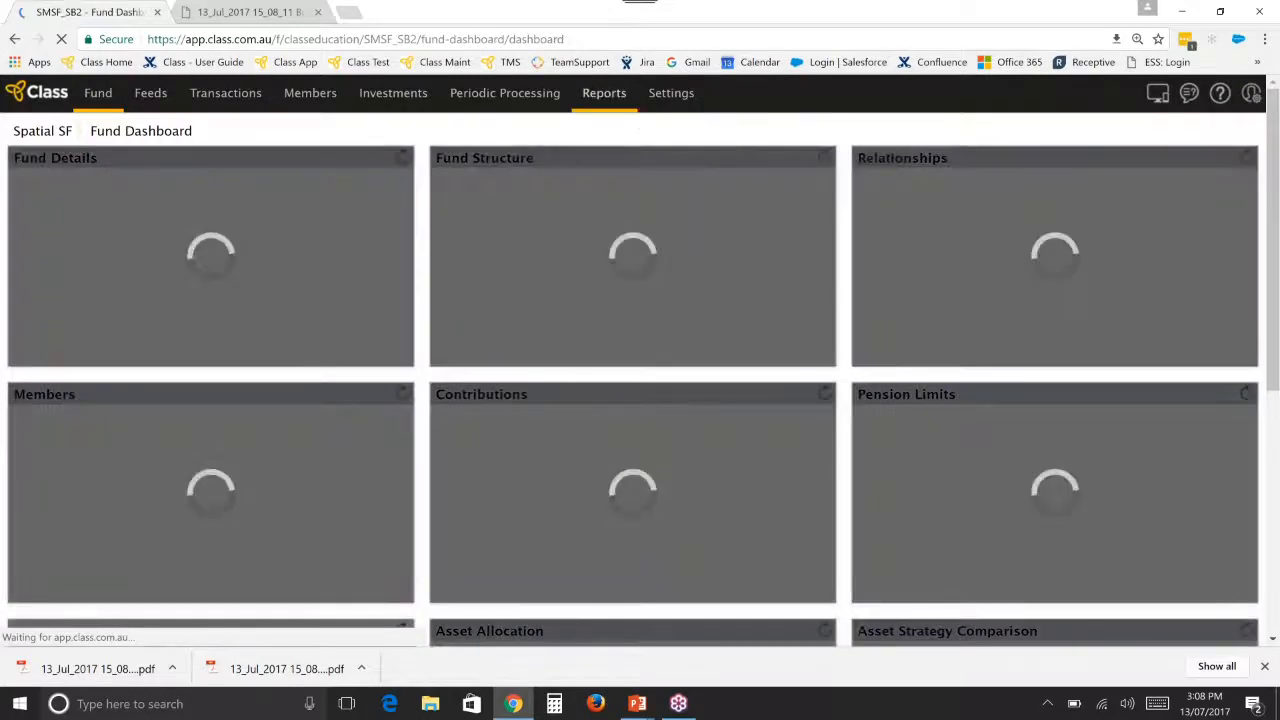
Open the fund's report list, search for "super ref" and select the Transfer Balance Cap Commutation Letter and Minute report
mouse_move(604, 92)
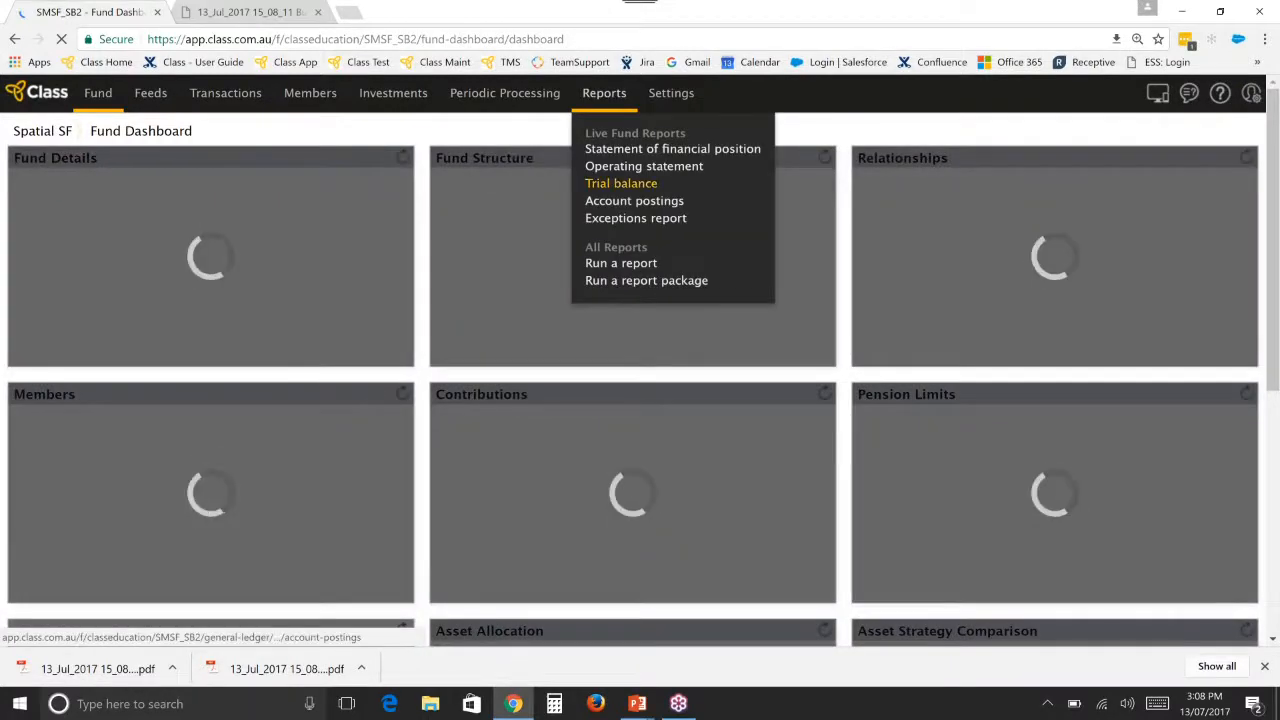
left_click(612, 264)
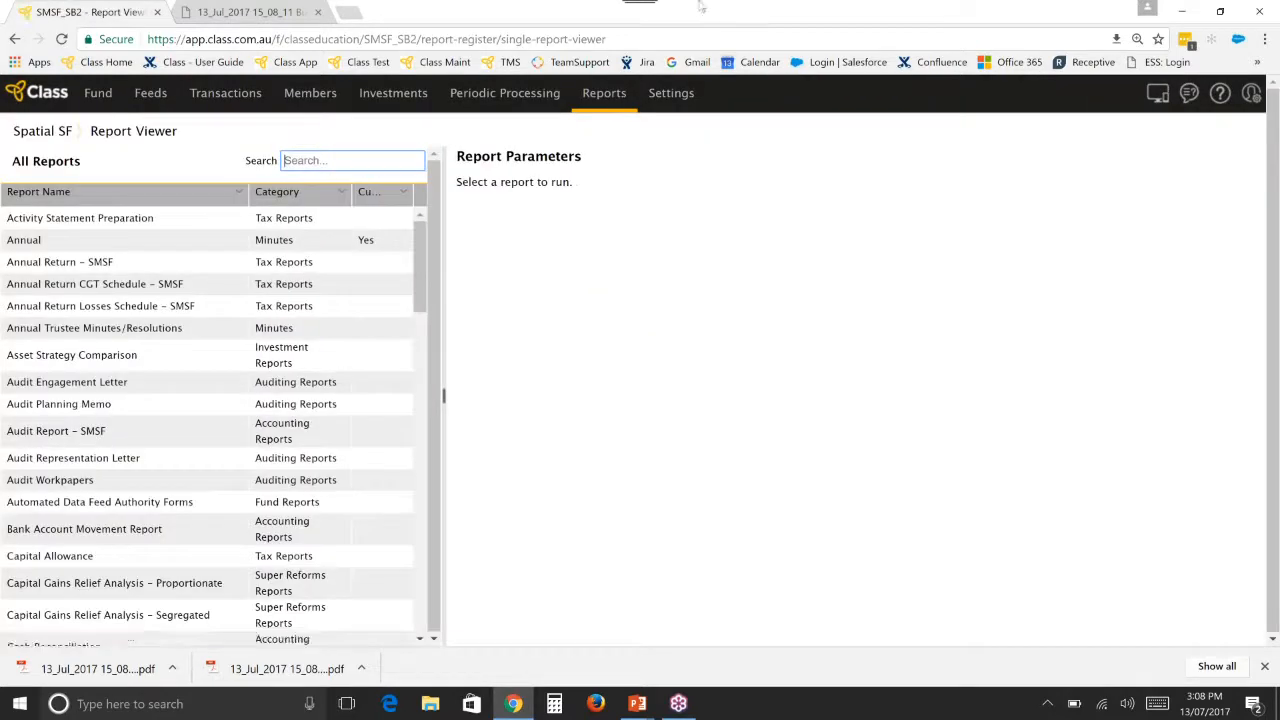
type("super ref")
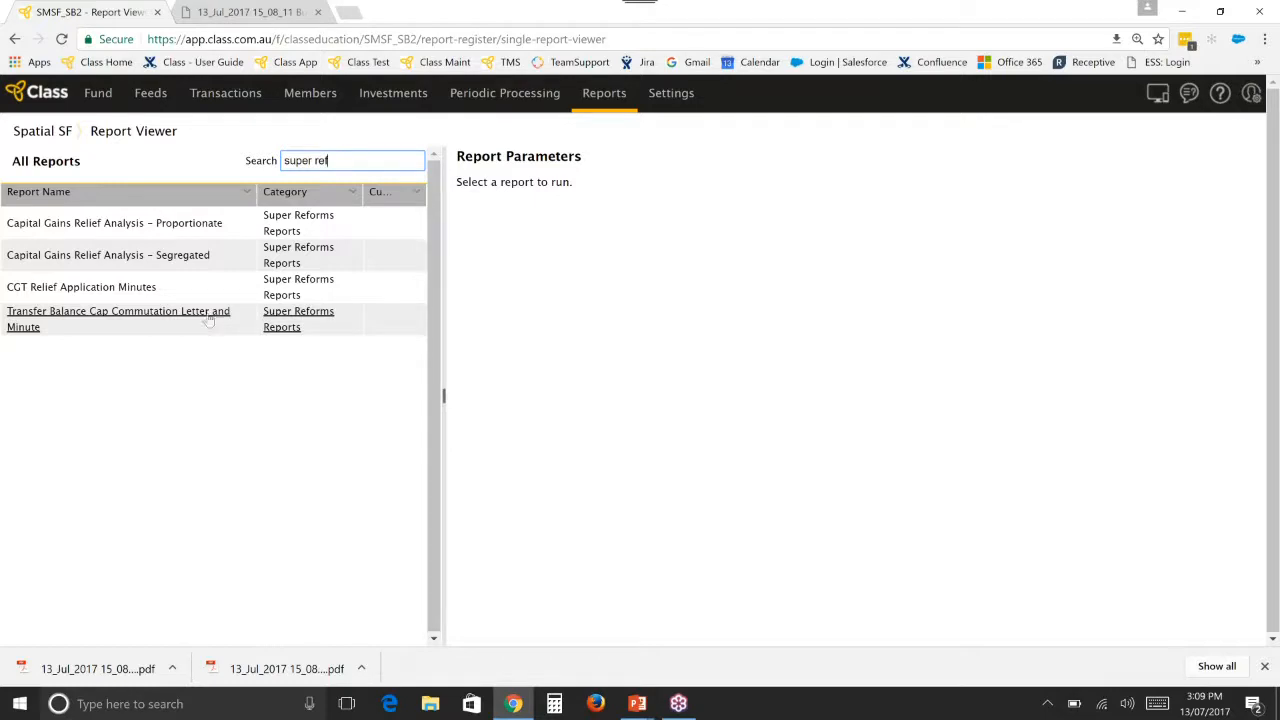
left_click(107, 317)
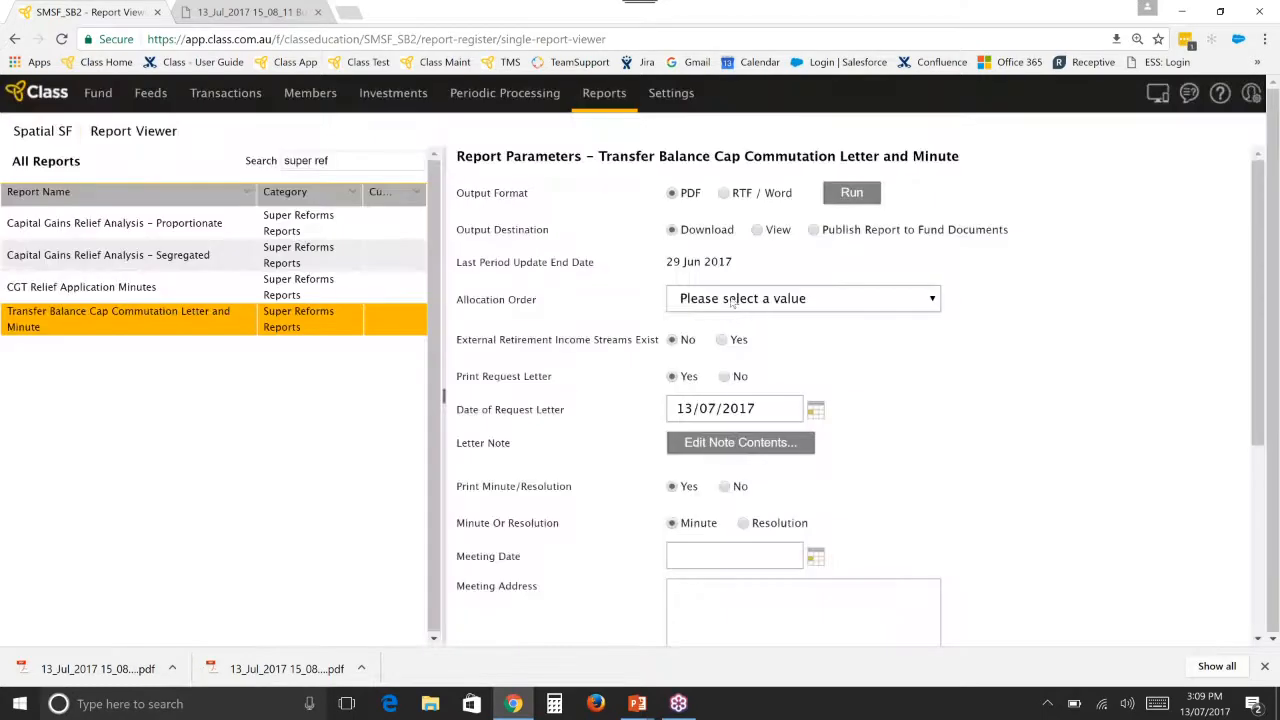
Run the commutation letter and minute as a downloaded PDF with the allocation order Low to High Tax Free %
left_click(733, 303)
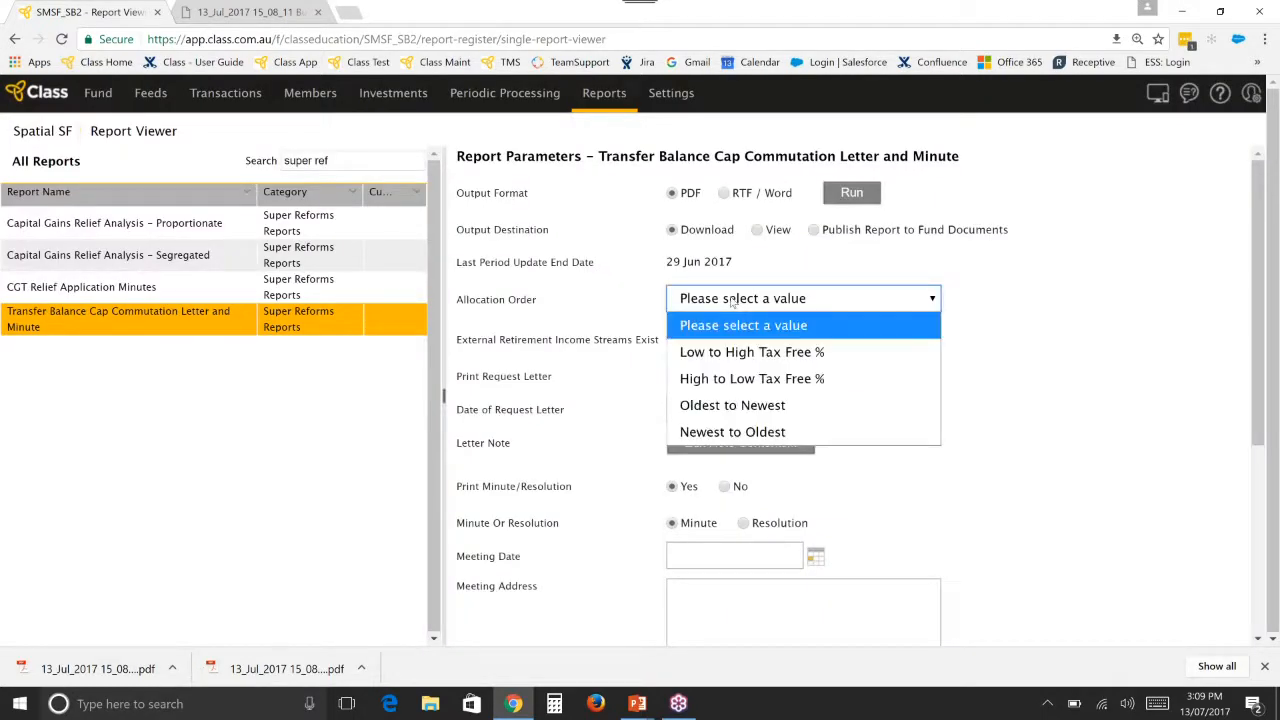
left_click(732, 352)
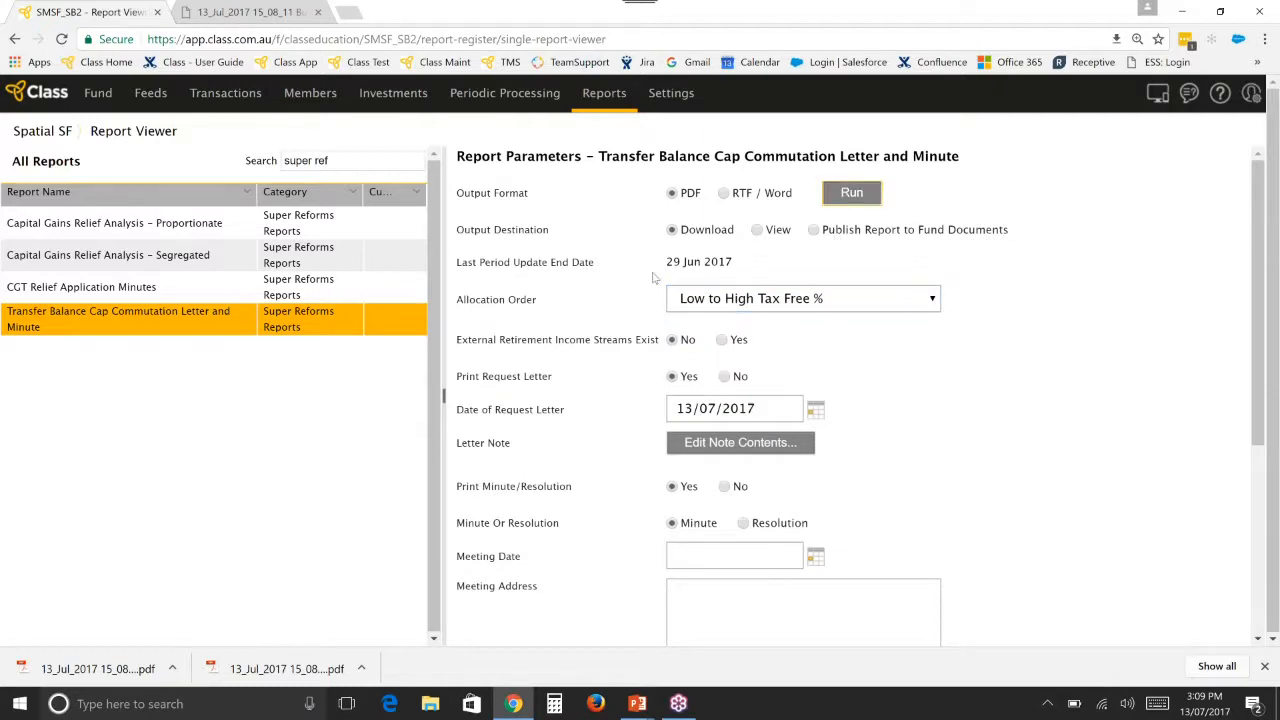
key("Return")
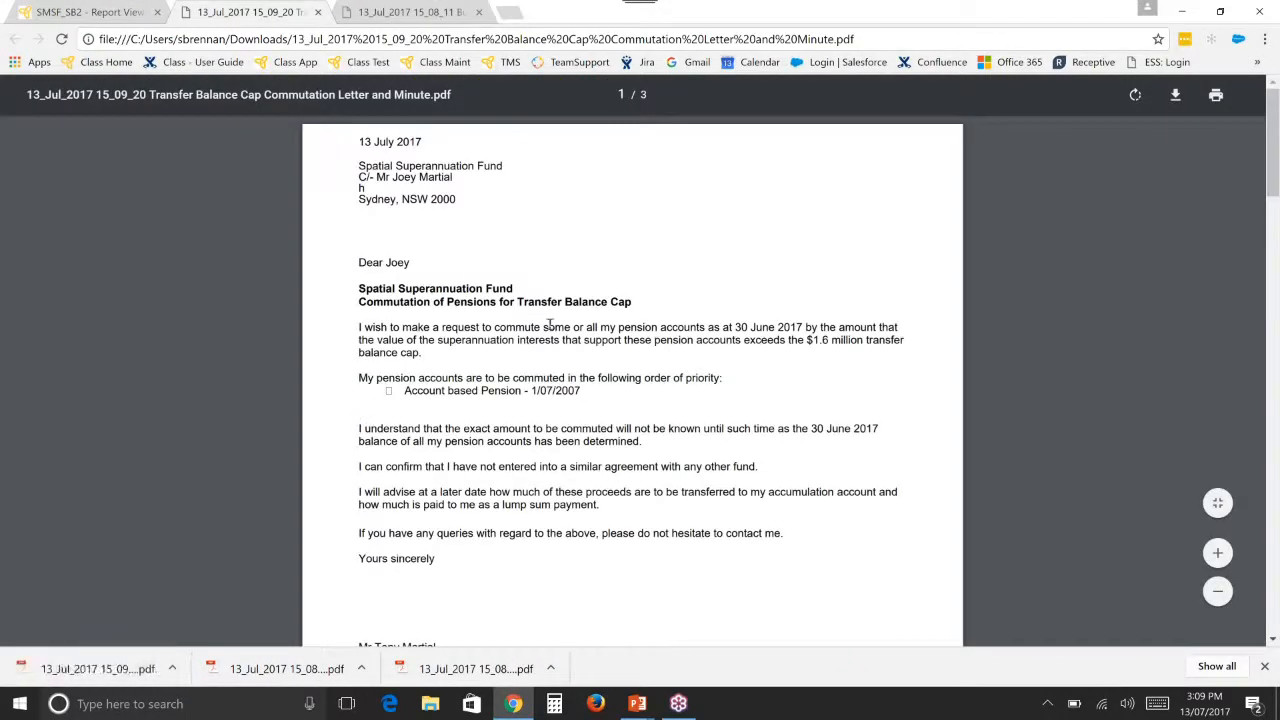
Read through the commutation request letter, the minute and the acceptance letter in the generated PDF
left_click_drag(450, 341, 905, 344)
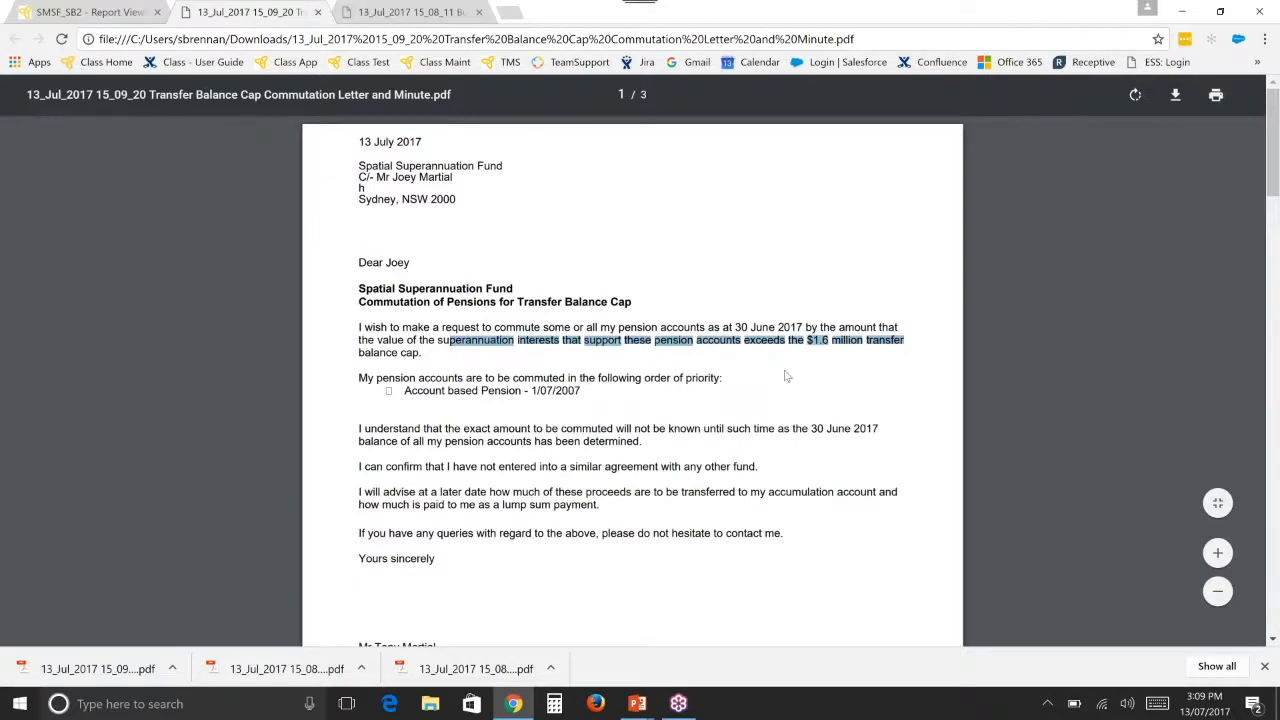
scroll(563, 290, "down", 5)
scroll(563, 303, "down", 8)
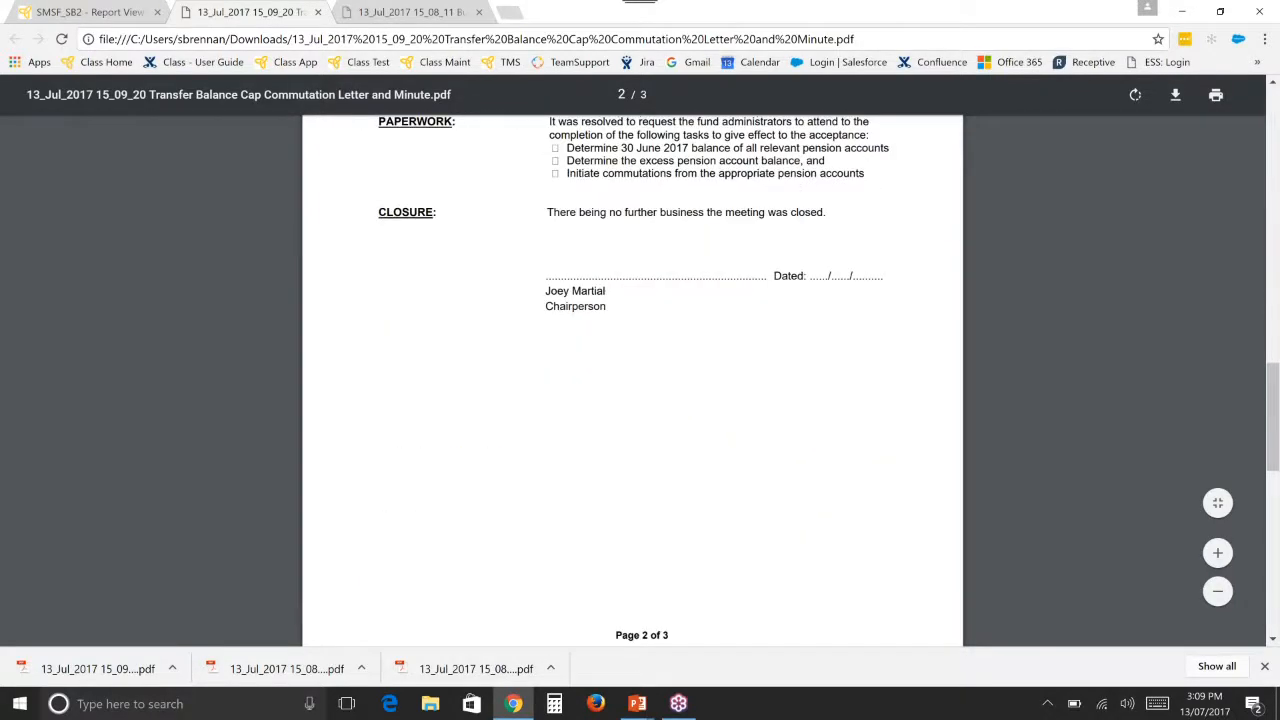
scroll(600, 330, "down", 7)
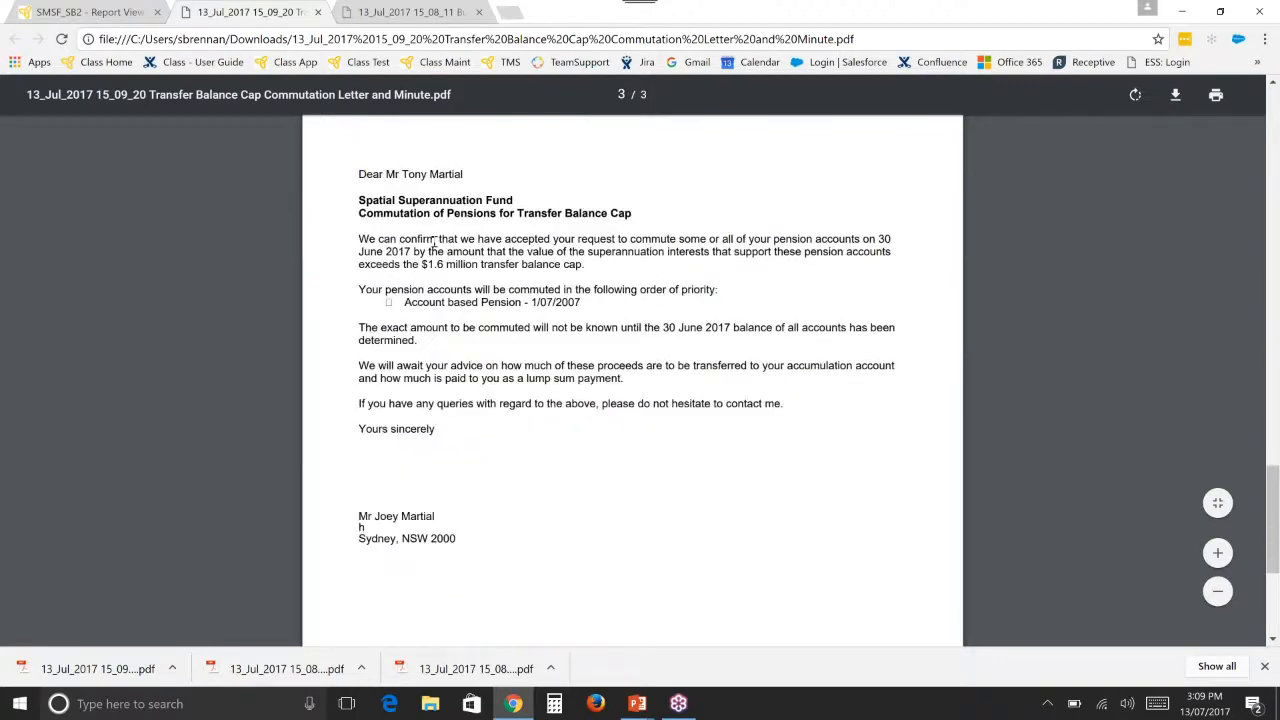
scroll(502, 340, "down", 1)
scroll(502, 360, "up", 2)
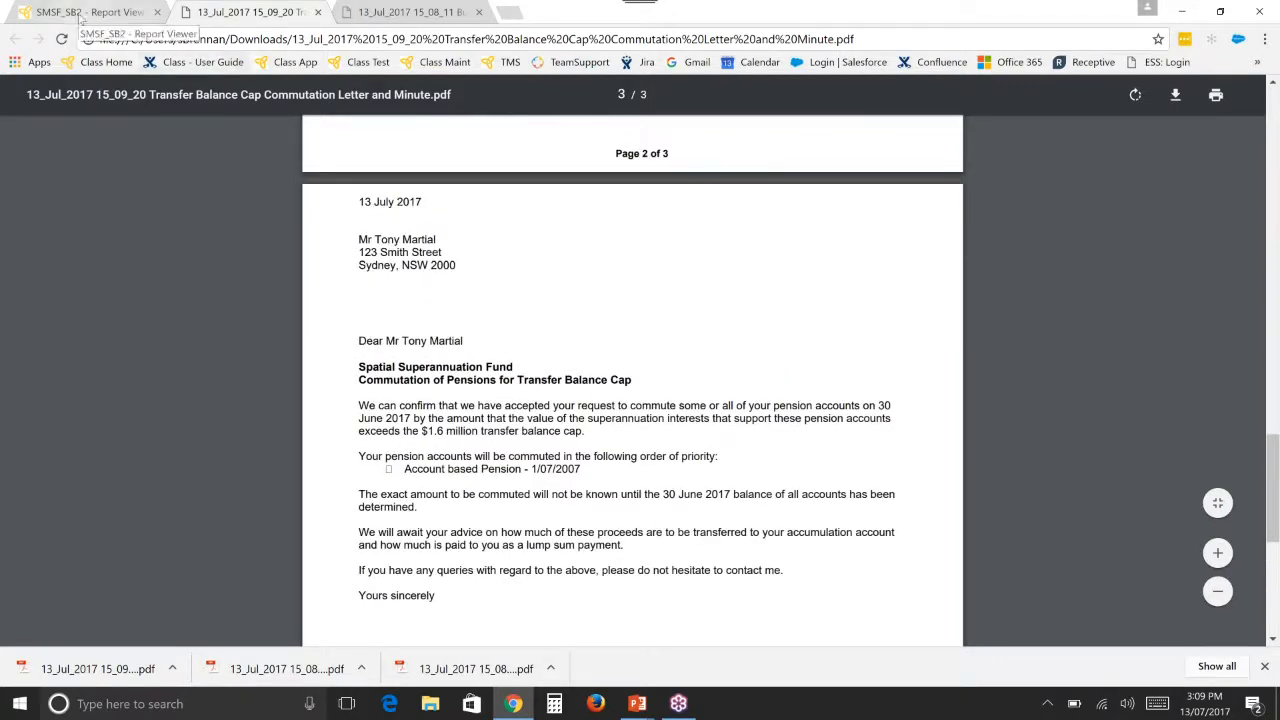
Return to the report list, run the Capital Gains Relief Analysis – Proportionate report as a PDF and open the download
left_click(82, 14)
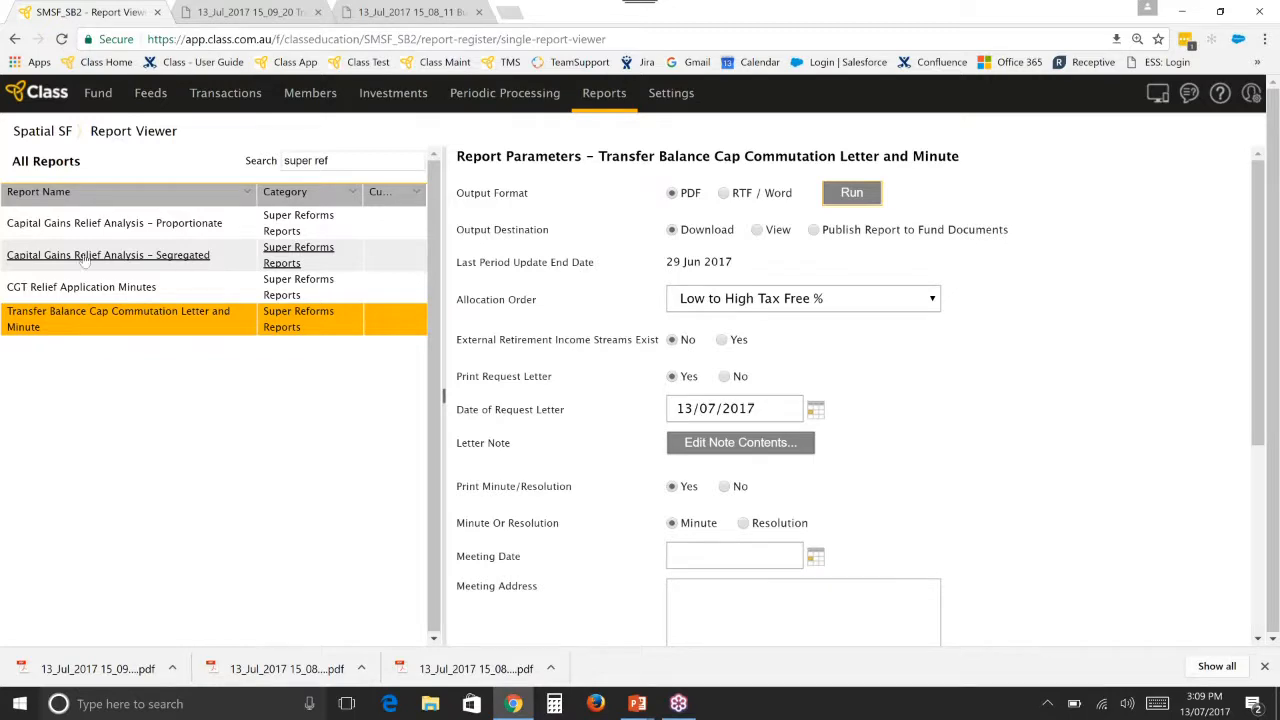
left_click(158, 224)
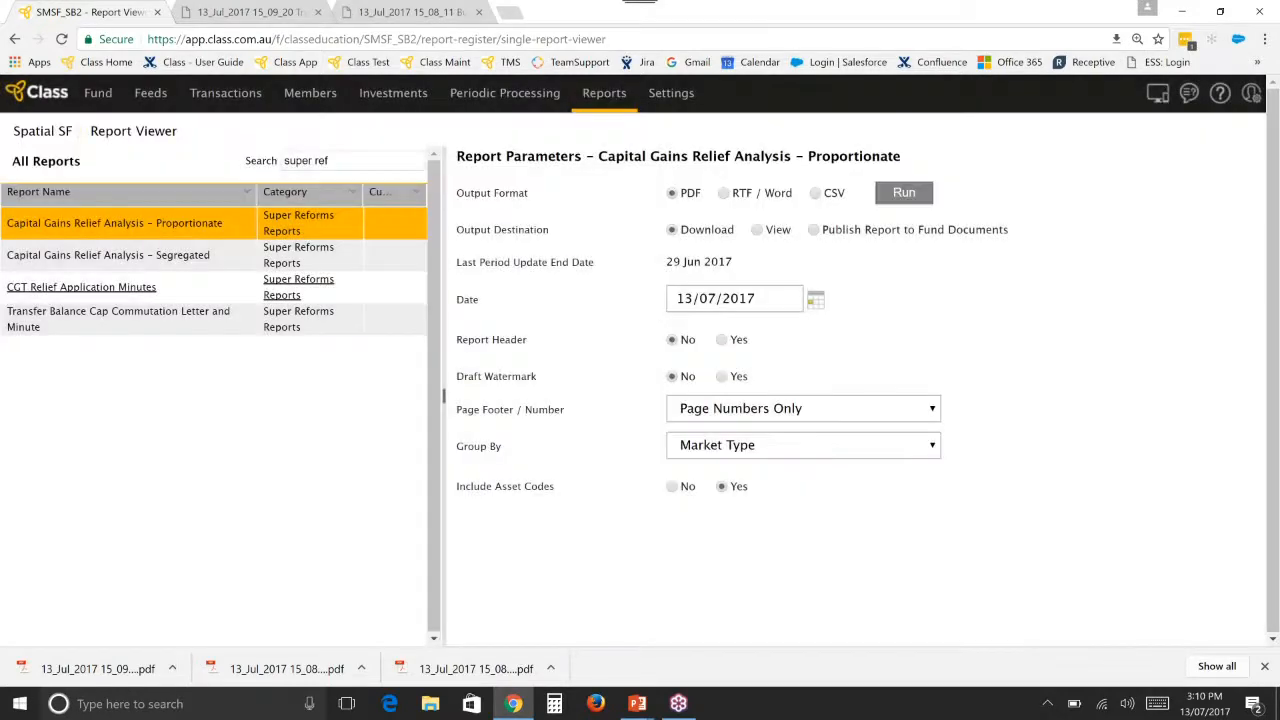
left_click(904, 192)
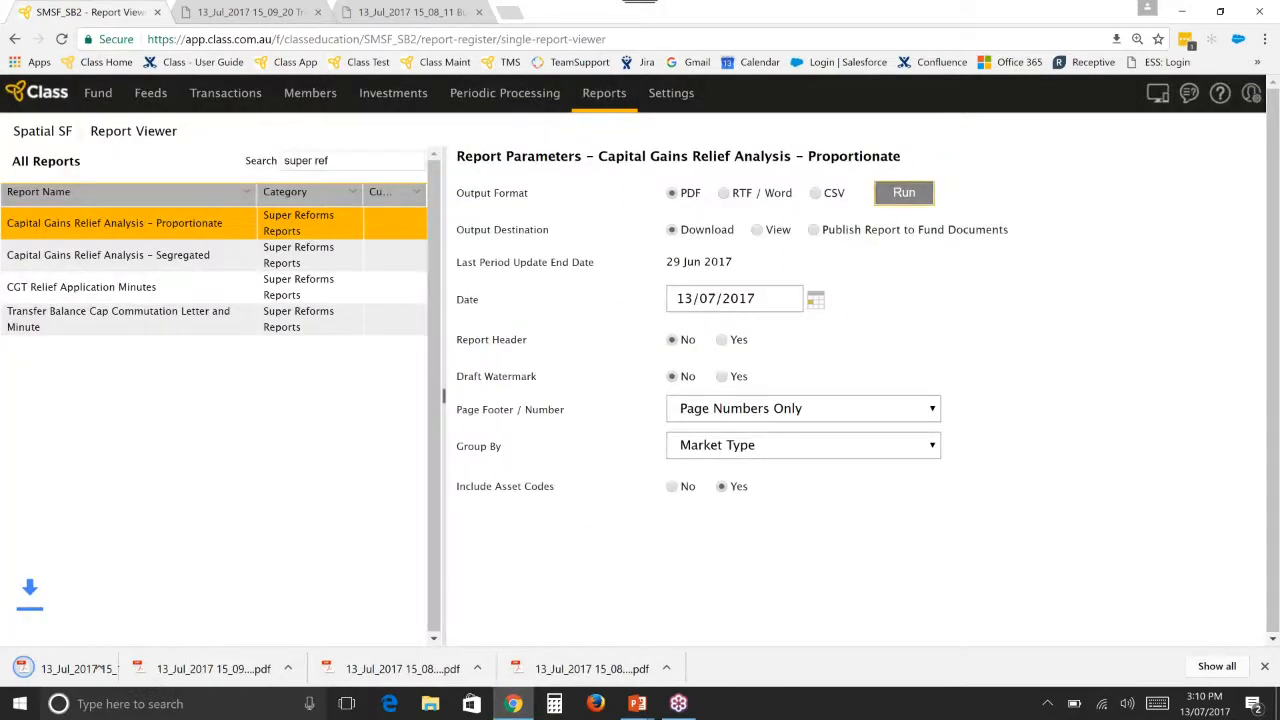
left_click(108, 668)
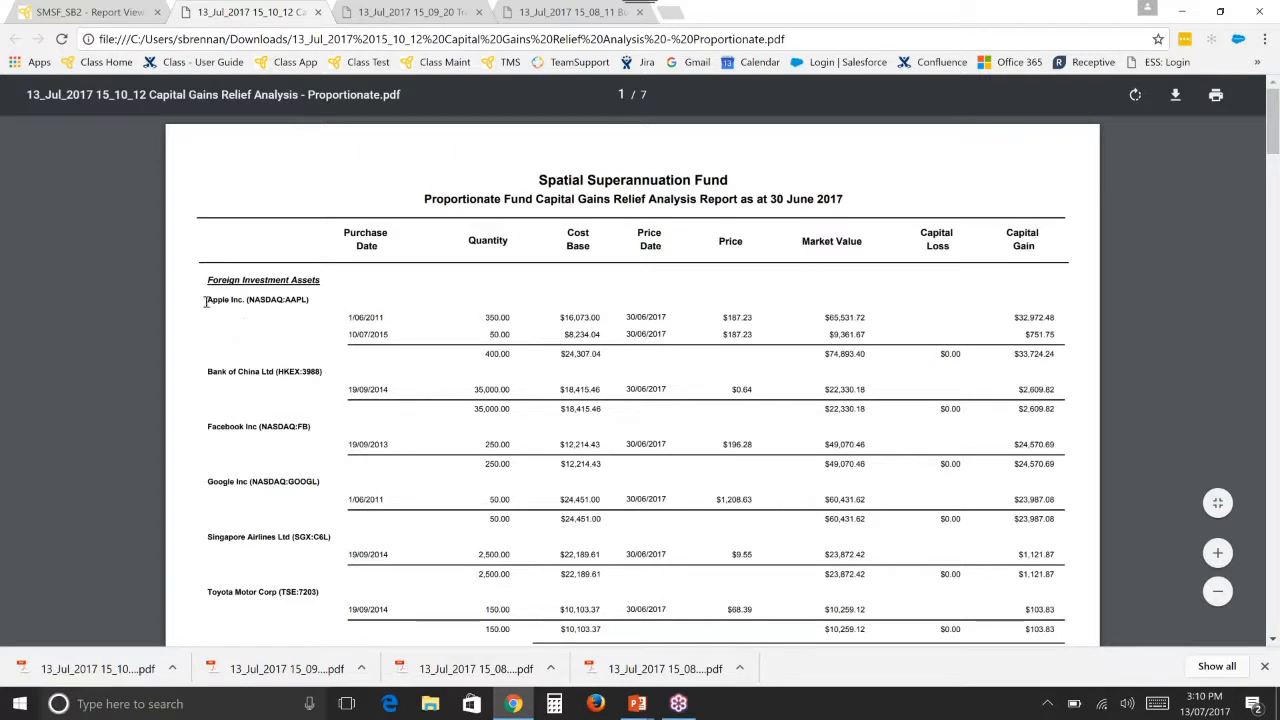
Examine the proportionate report's purchase date, quantity, cost base, price date, price, market value and capital gain or loss columns, using Apple Inc
left_click_drag(206, 300, 401, 336)
left_click_drag(345, 232, 380, 248)
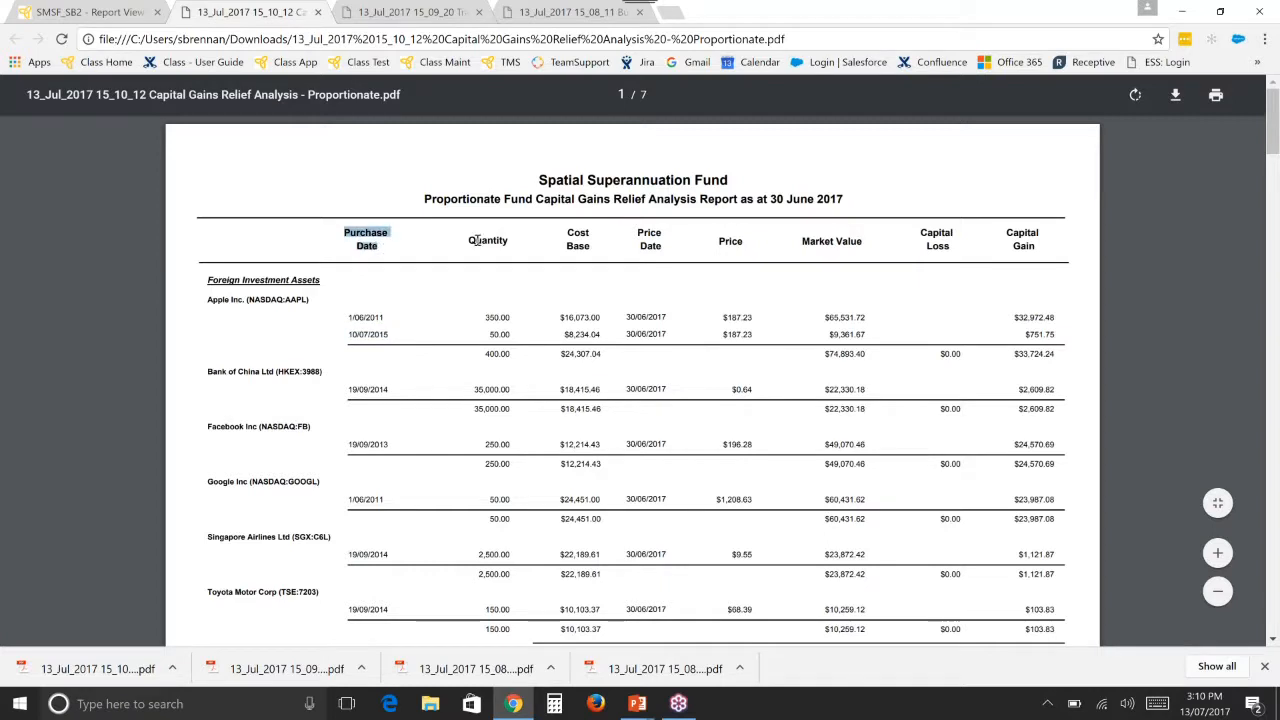
left_click_drag(470, 240, 590, 246)
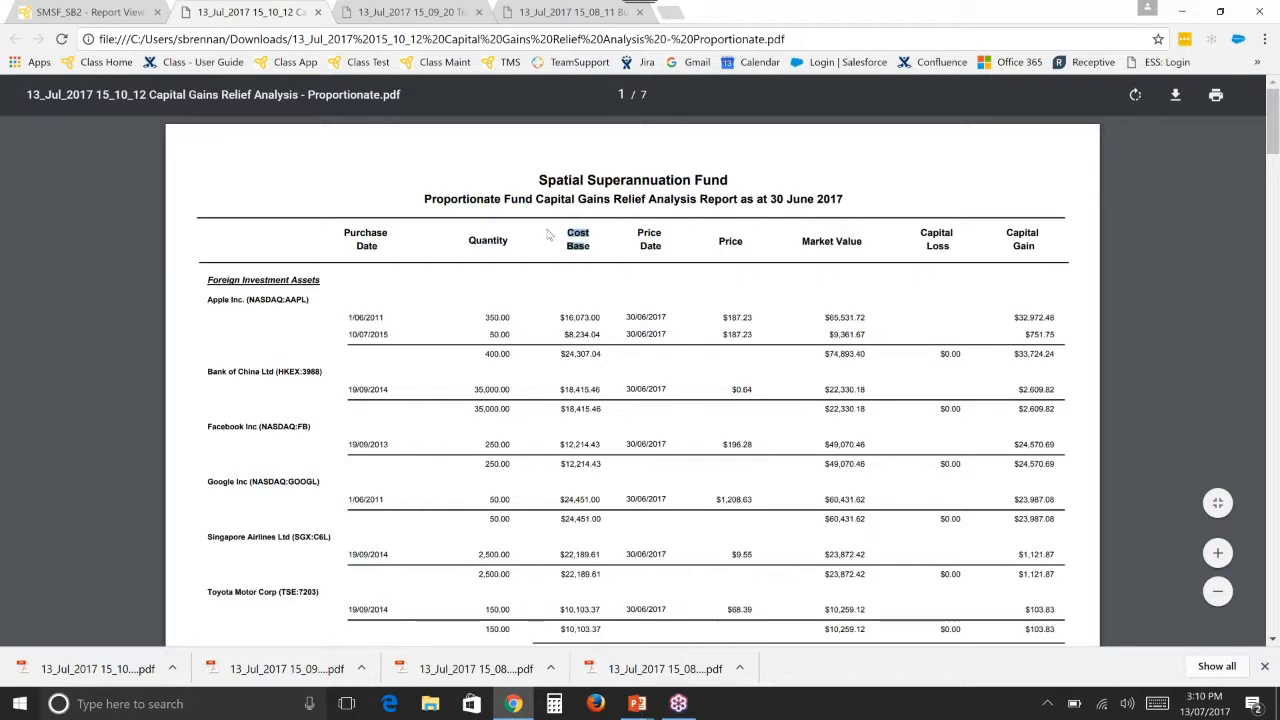
left_click_drag(639, 230, 657, 250)
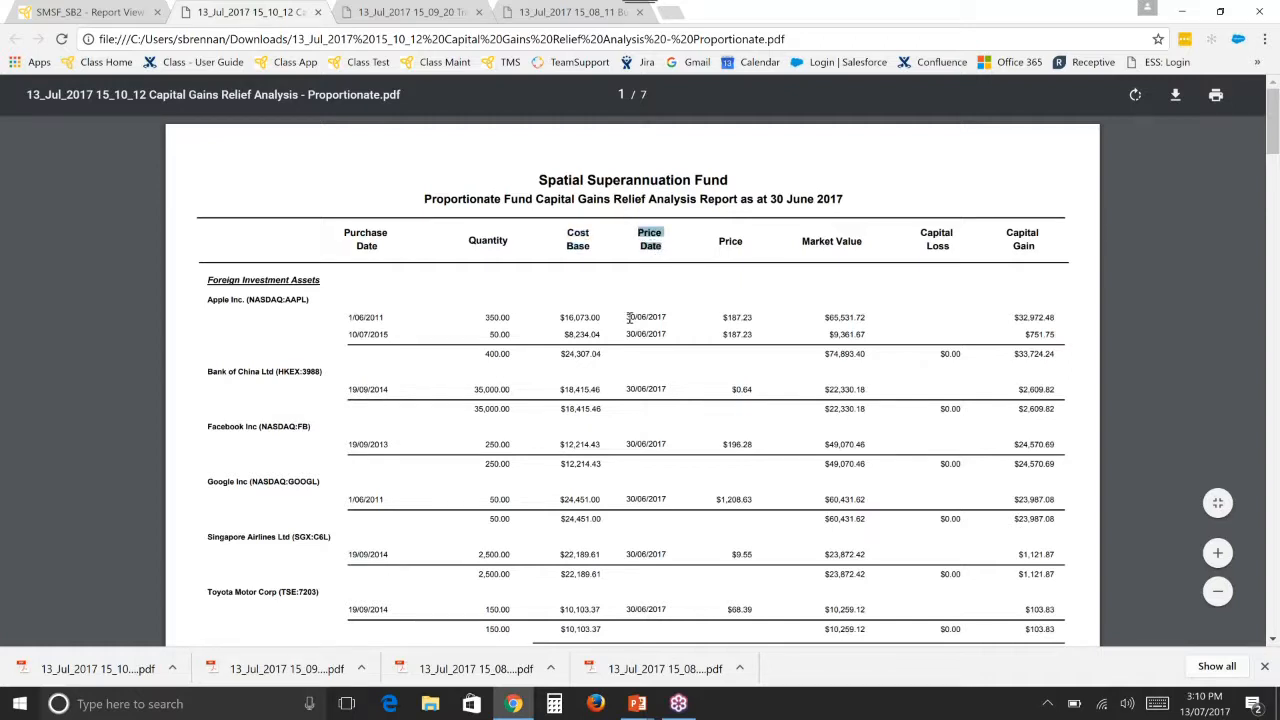
left_click_drag(629, 318, 666, 313)
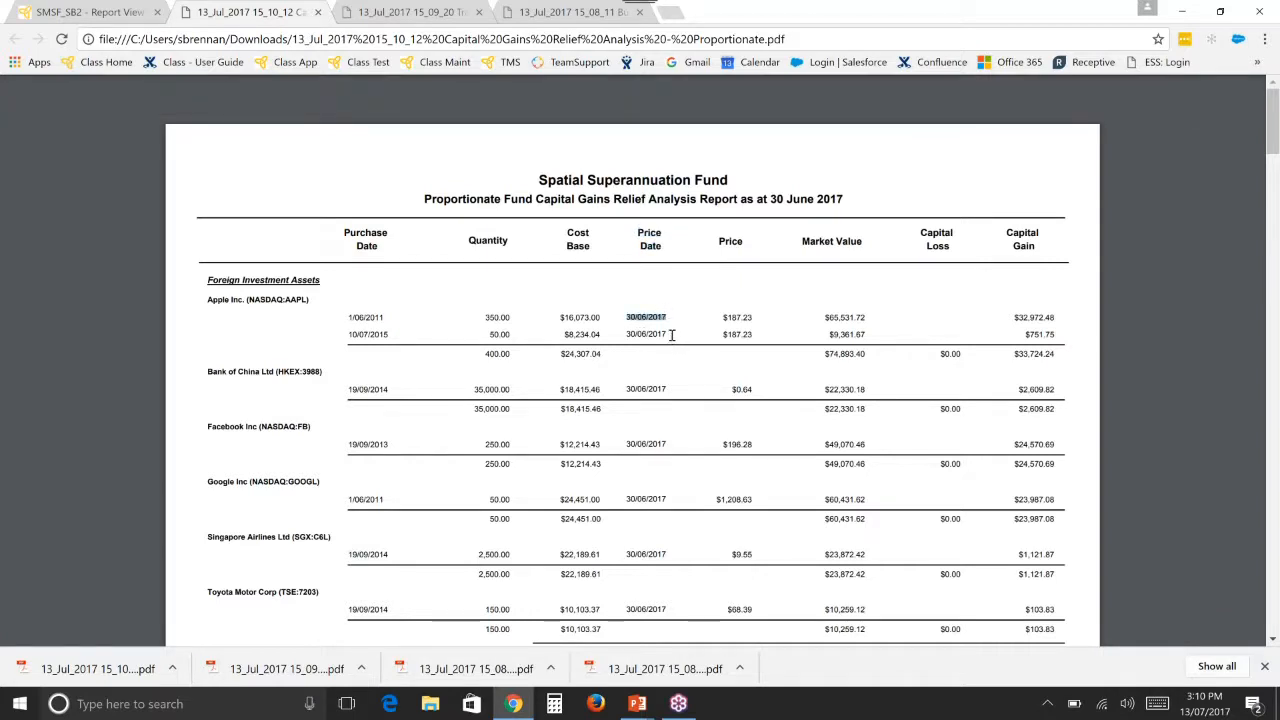
left_click_drag(723, 317, 751, 317)
left_click(822, 317)
left_click_drag(843, 316, 867, 317)
left_click_drag(921, 233, 1024, 254)
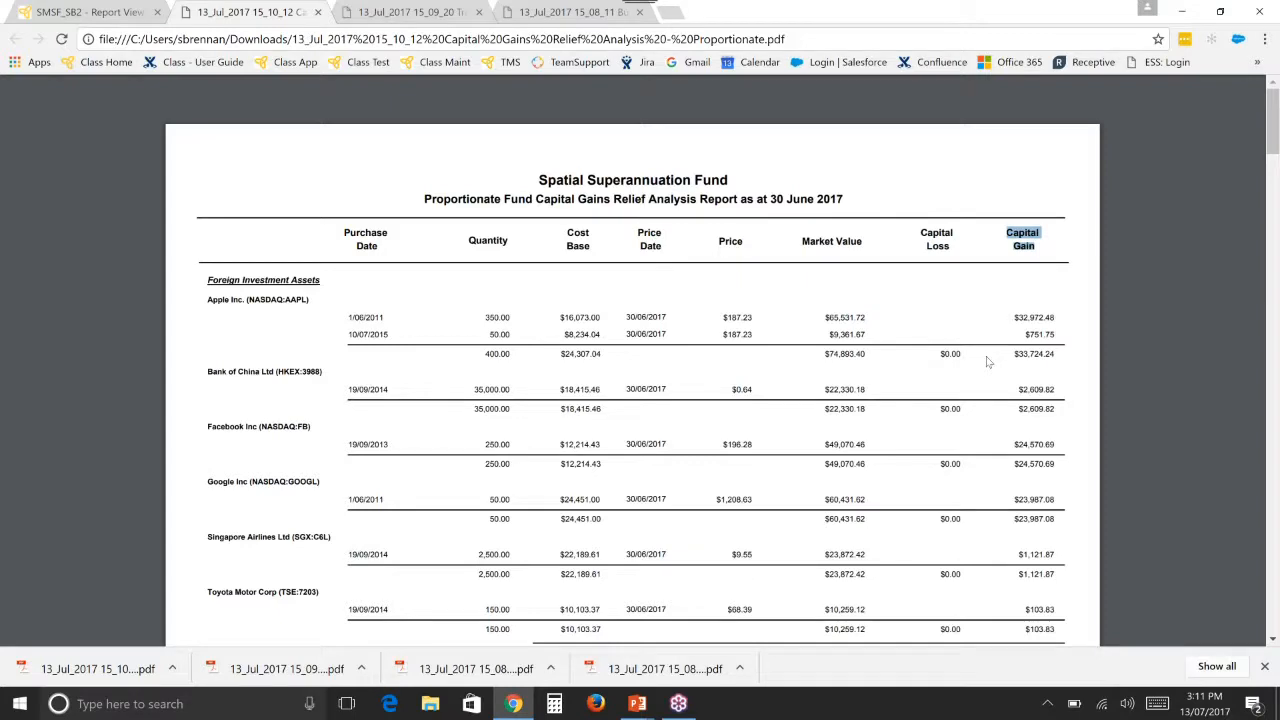
Look through the remaining foreign investments and the listed securities on the following pages of the proportionate report
scroll(986, 362, "down", 3)
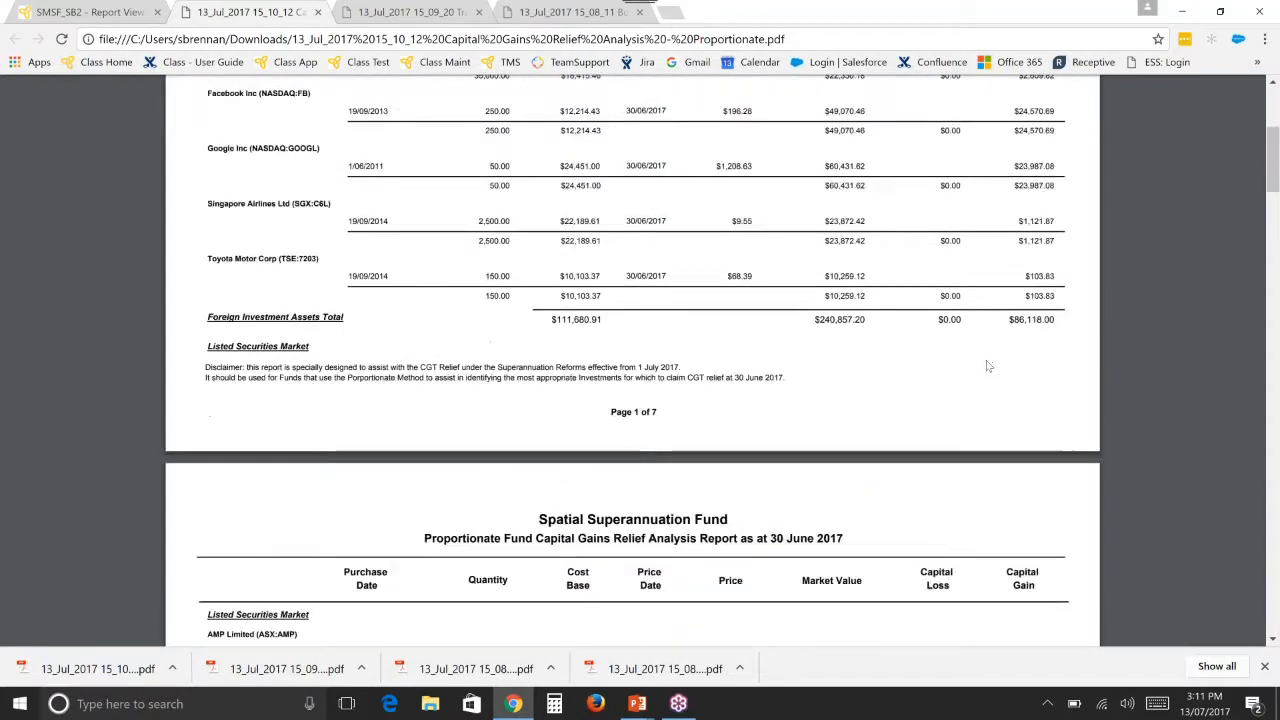
scroll(988, 366, "down", 1)
scroll(987, 367, "down", 3)
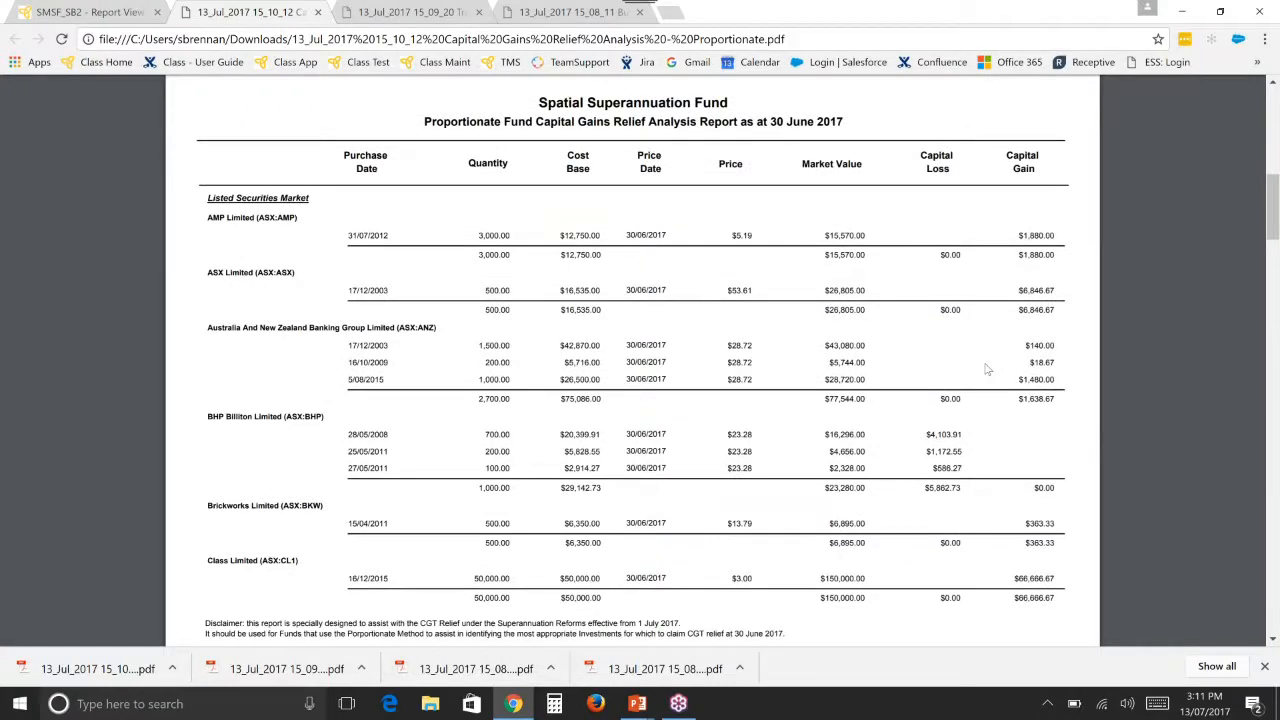
scroll(986, 370, "down", 3)
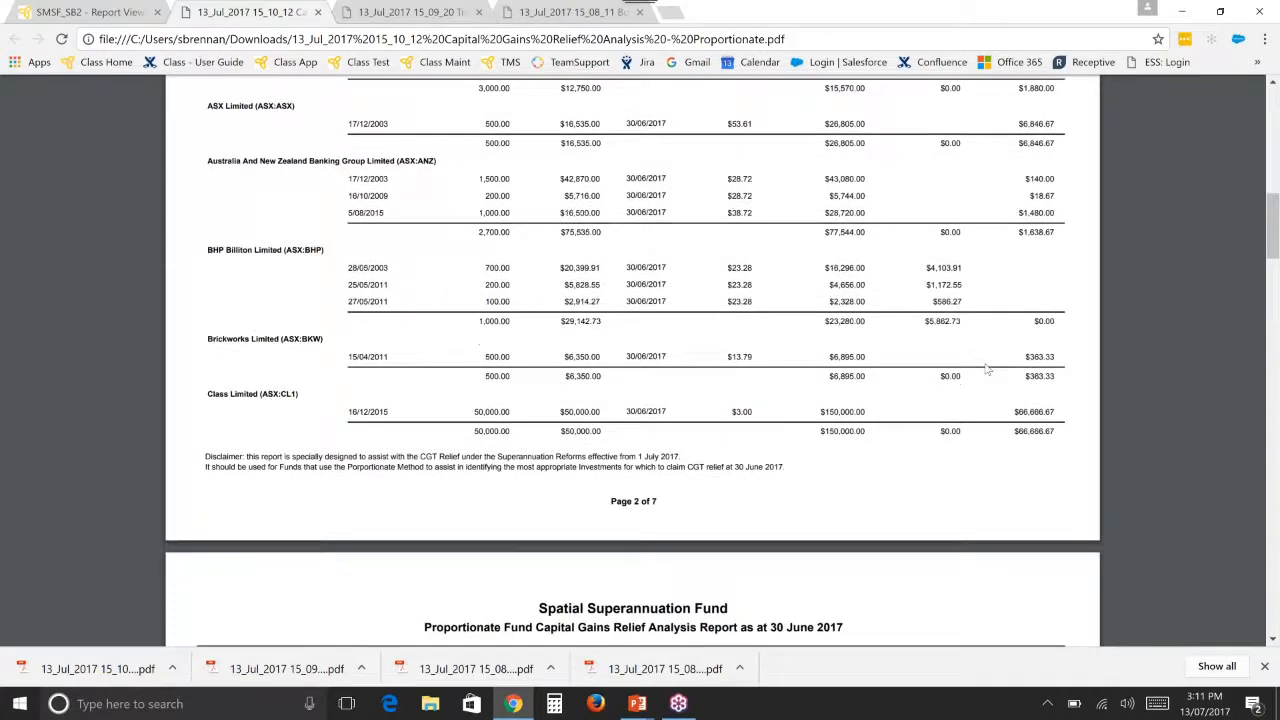
scroll(986, 370, "down", 3)
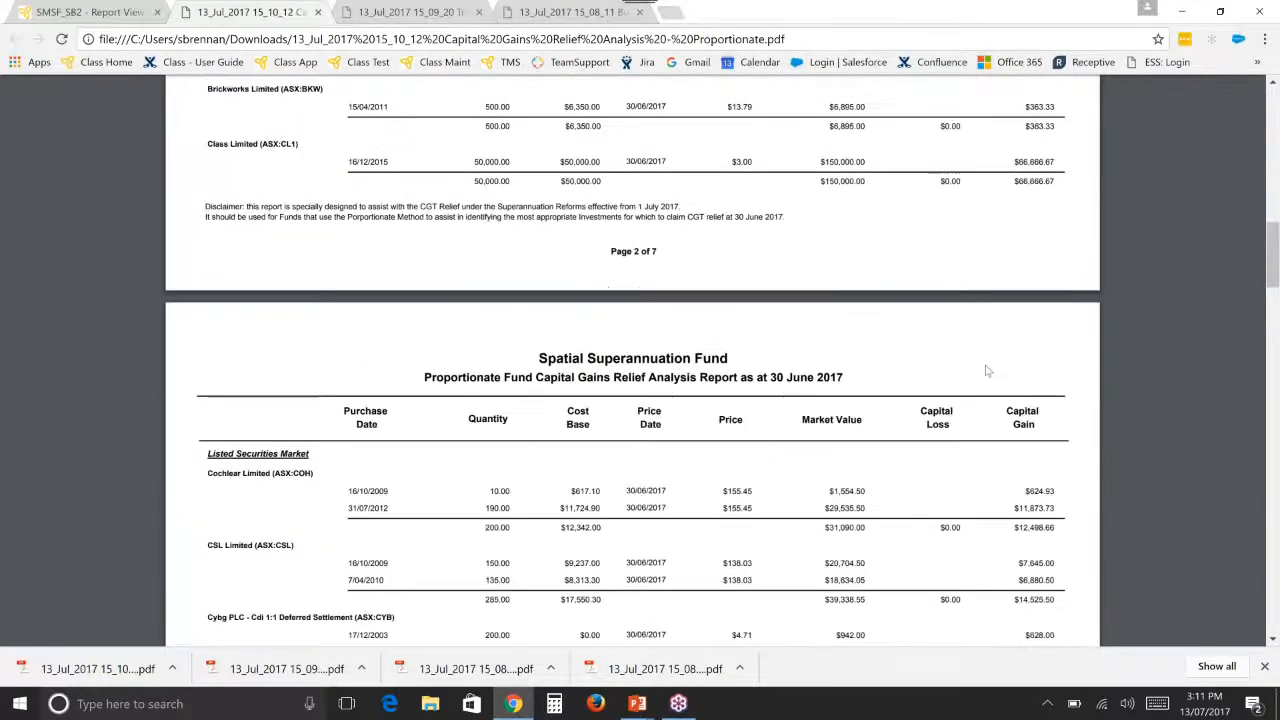
scroll(989, 375, "down", 1)
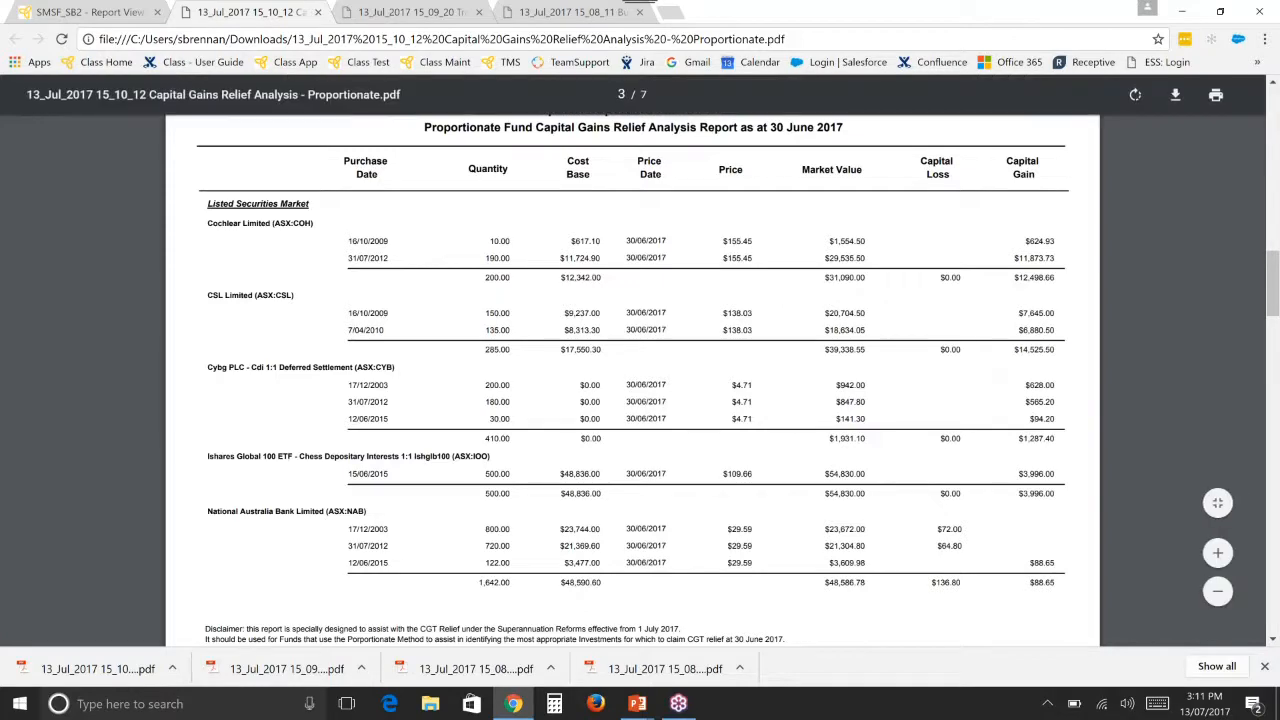
Return to the report list, run the Capital Gains Relief Analysis – Segregated report as a PDF and open the download
left_click(85, 12)
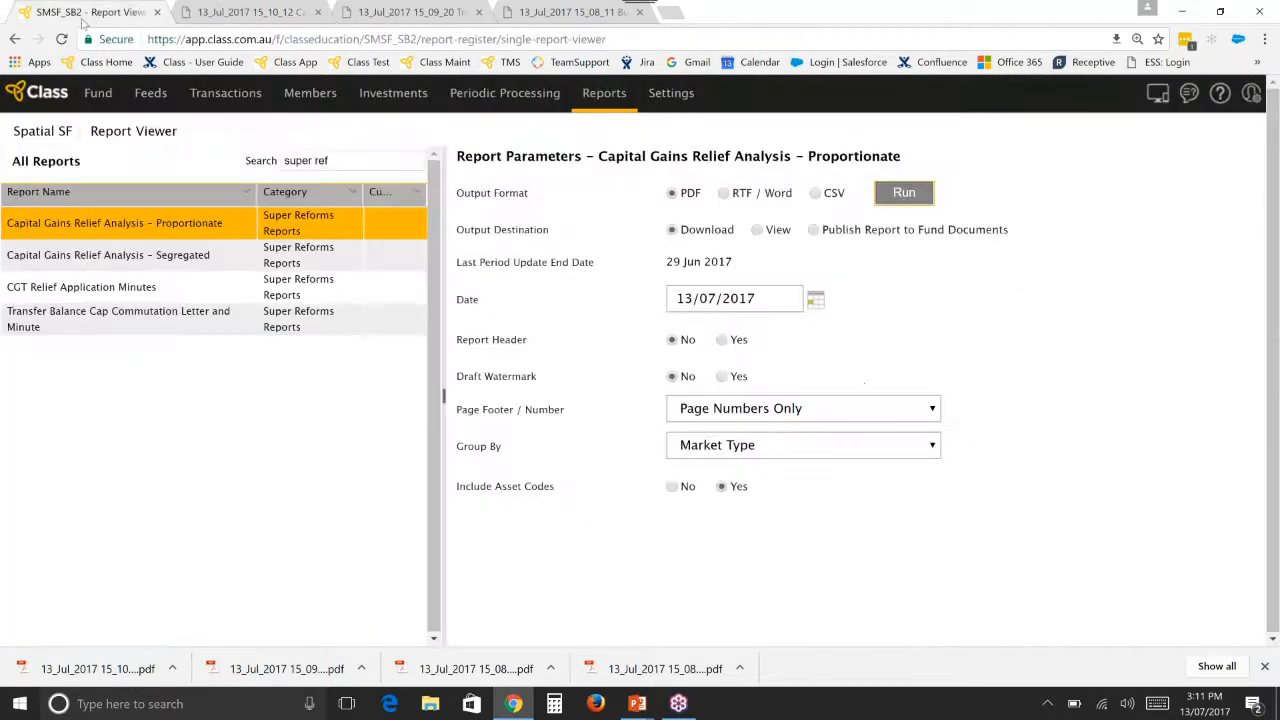
left_click(167, 266)
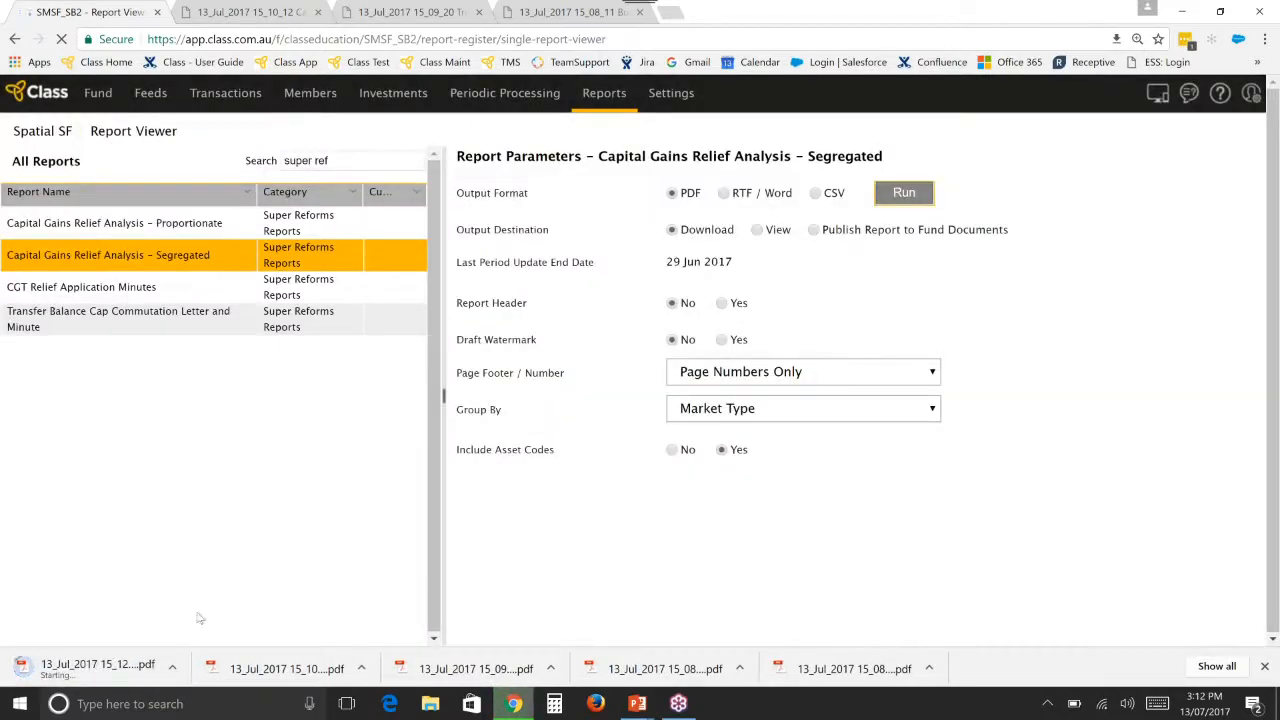
left_click(78, 674)
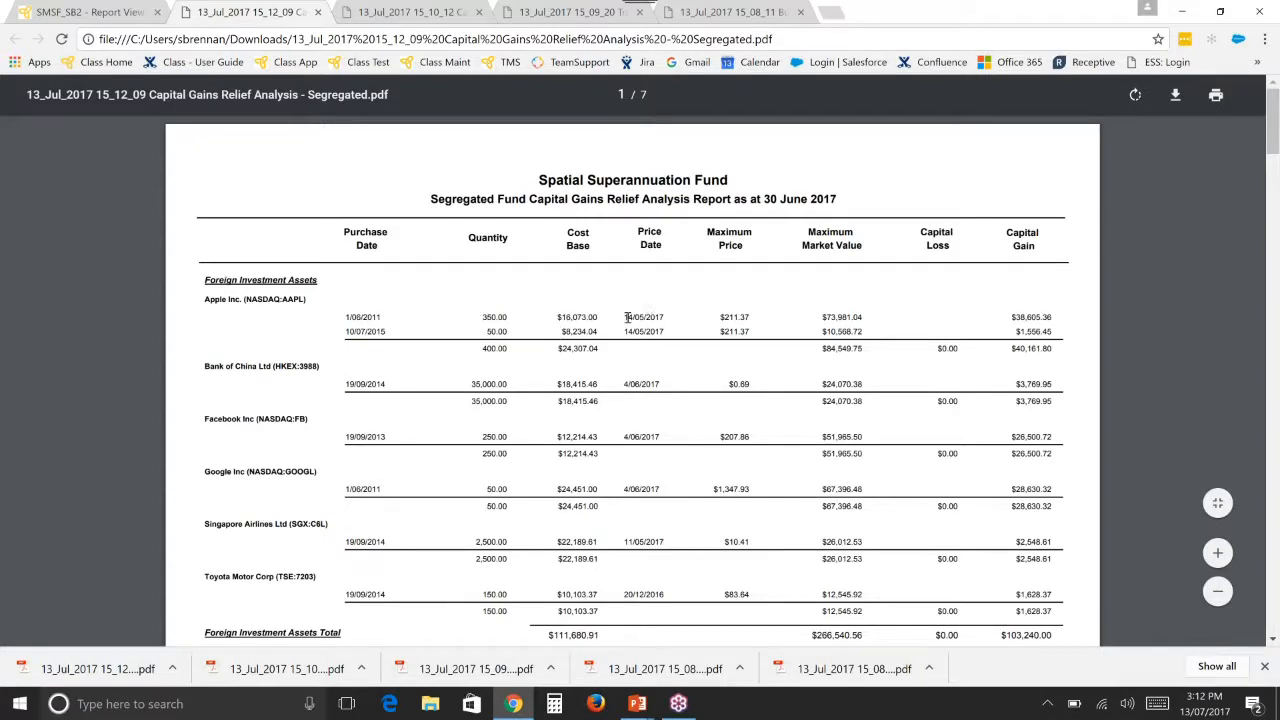
Examine the segregated report's price dates, maximum prices, maximum market values and capital gains or losses for the foreign and listed investments
left_click_drag(628, 317, 670, 318)
left_click_drag(624, 384, 662, 385)
left_click_drag(623, 437, 658, 438)
left_click_drag(623, 489, 660, 490)
left_click_drag(623, 541, 667, 542)
left_click_drag(720, 316, 870, 318)
left_click_drag(924, 233, 1036, 249)
scroll(1020, 348, "down", 5)
scroll(632, 380, "down", 3)
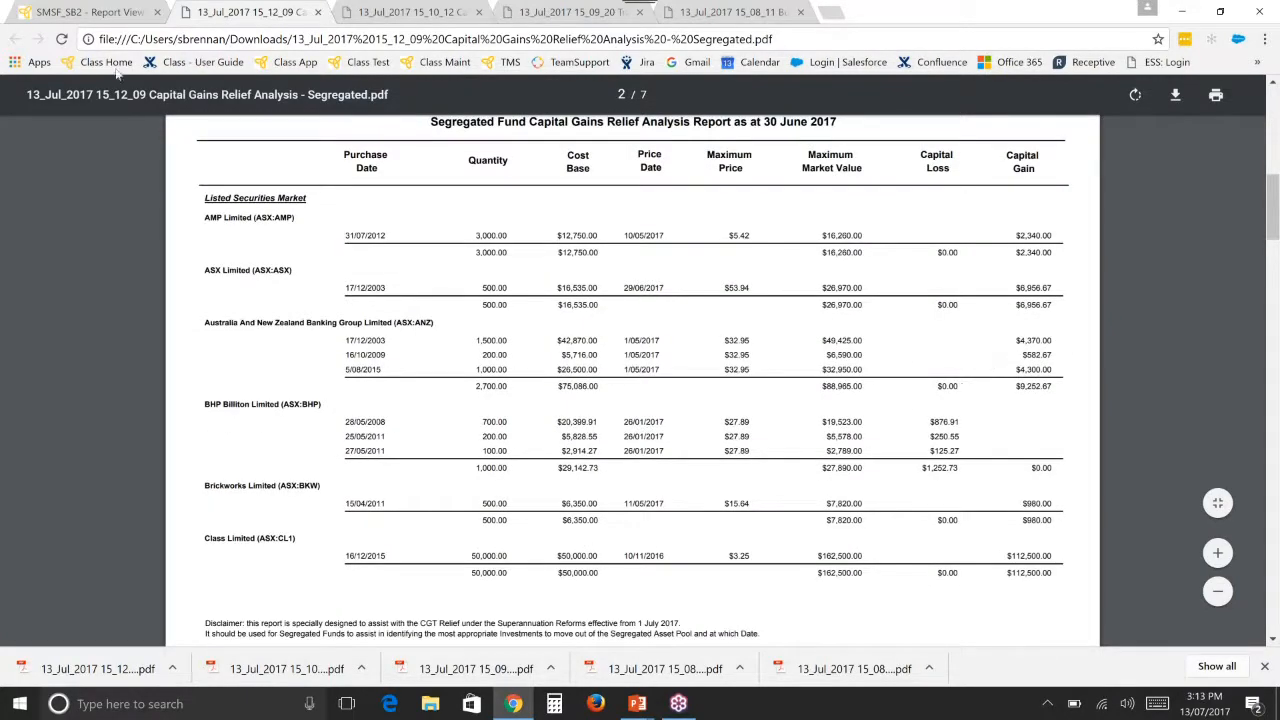
Return to the fund, start a CGT relief application with the relief date 30/06/2017 and look through the listed investments
left_click(105, 18)
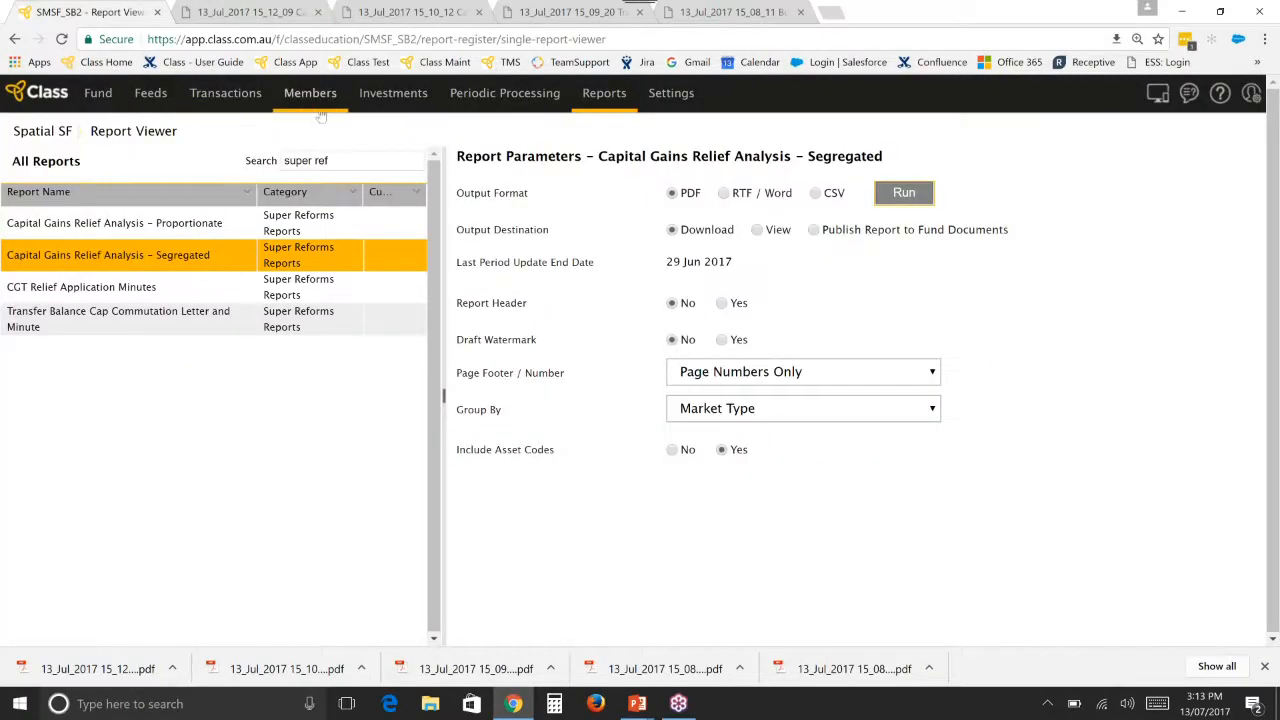
mouse_move(321, 108)
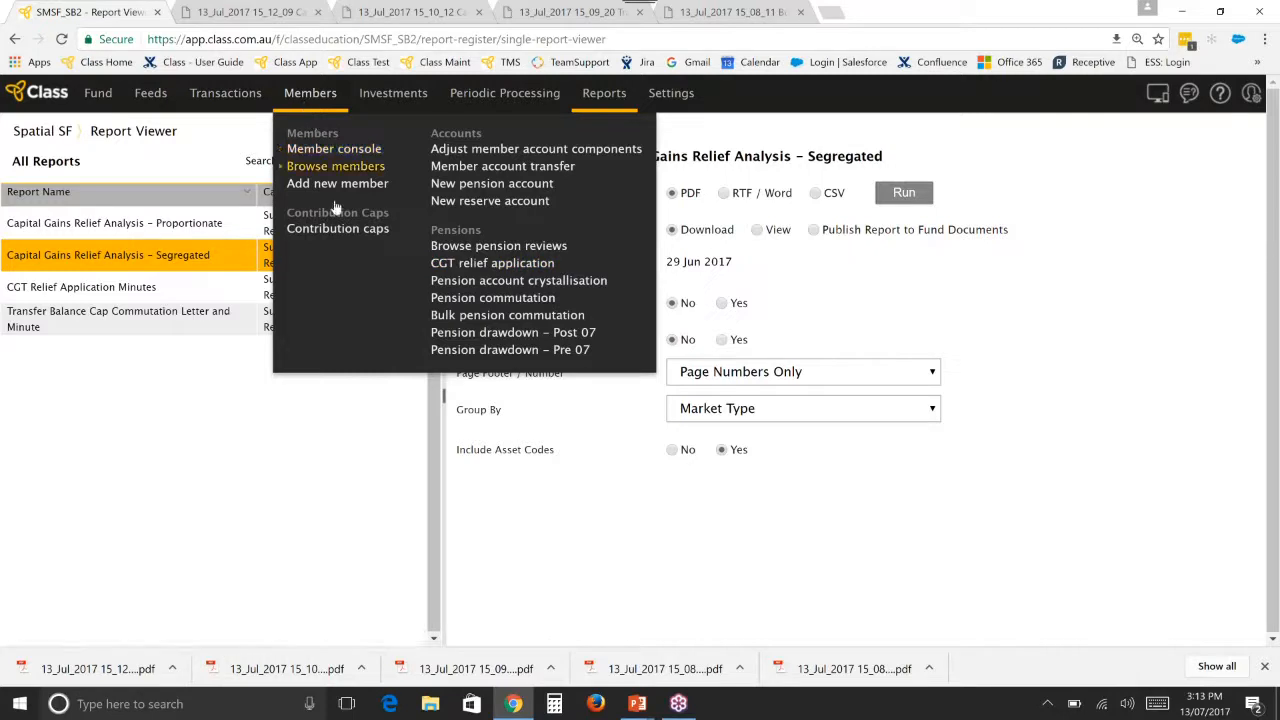
left_click(491, 265)
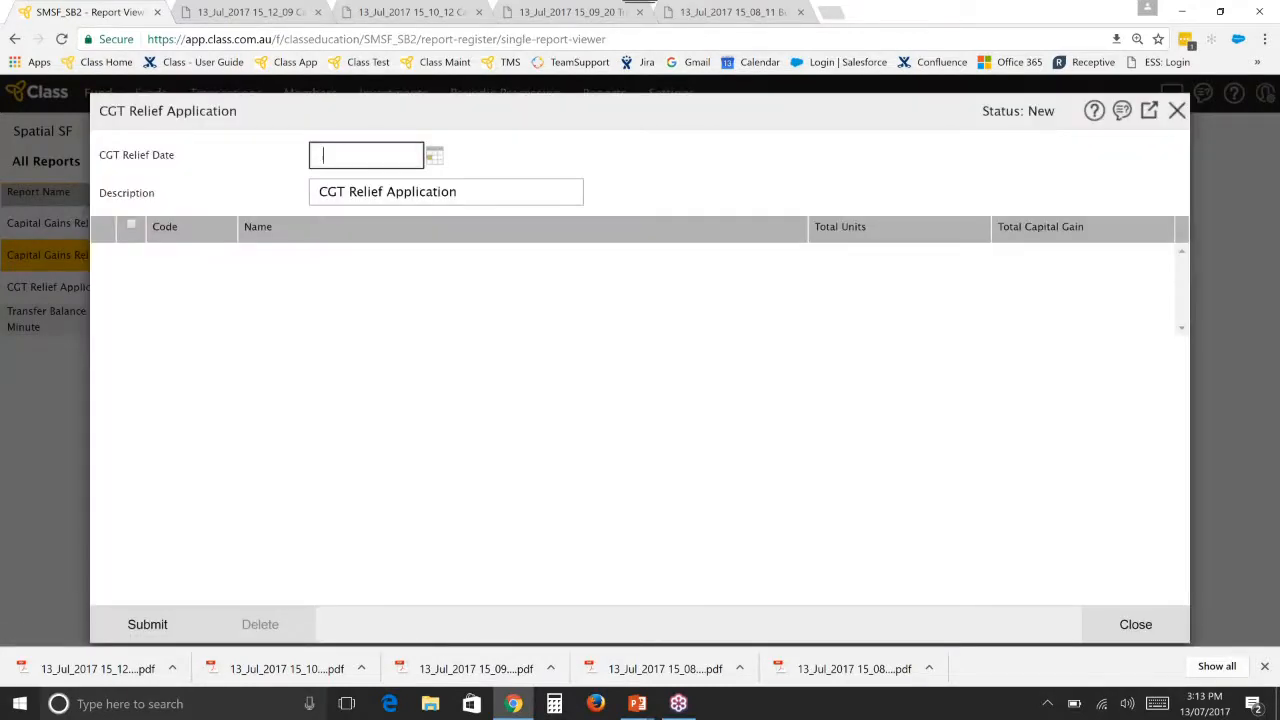
type("30")
type("06/2017")
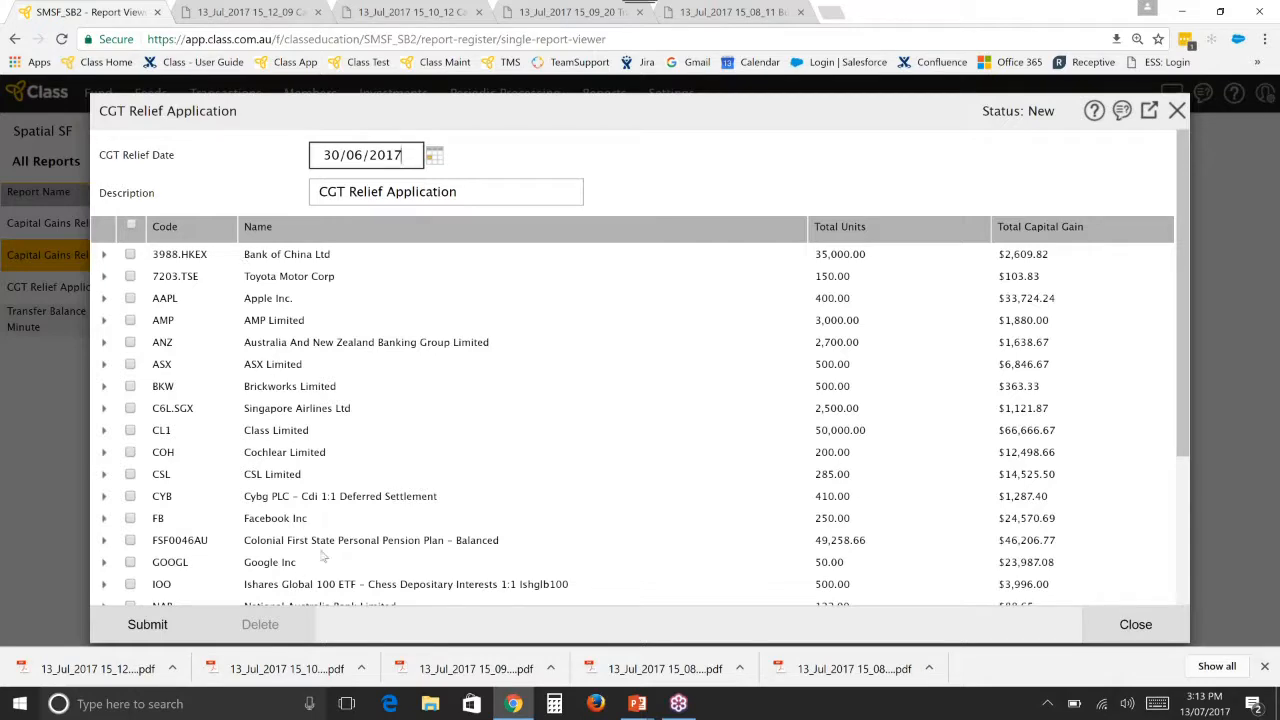
scroll(294, 543, "down", 1)
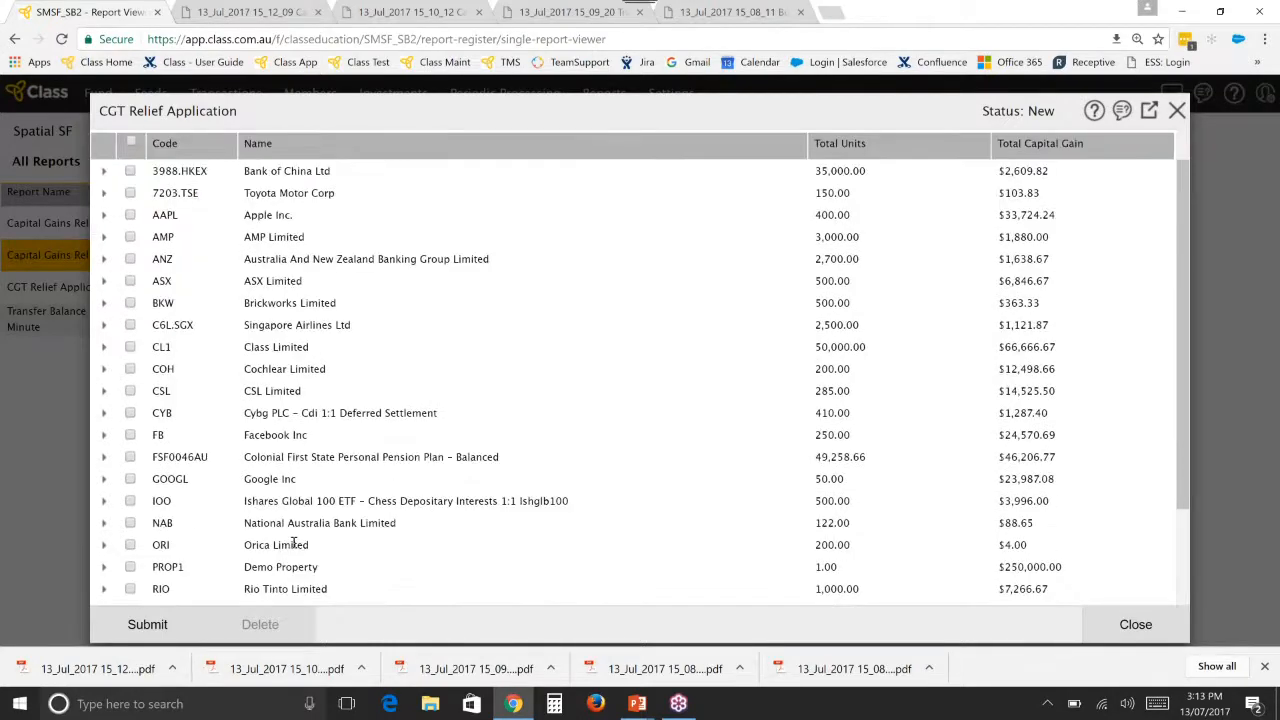
scroll(294, 543, "down", 2)
scroll(294, 543, "up", 3)
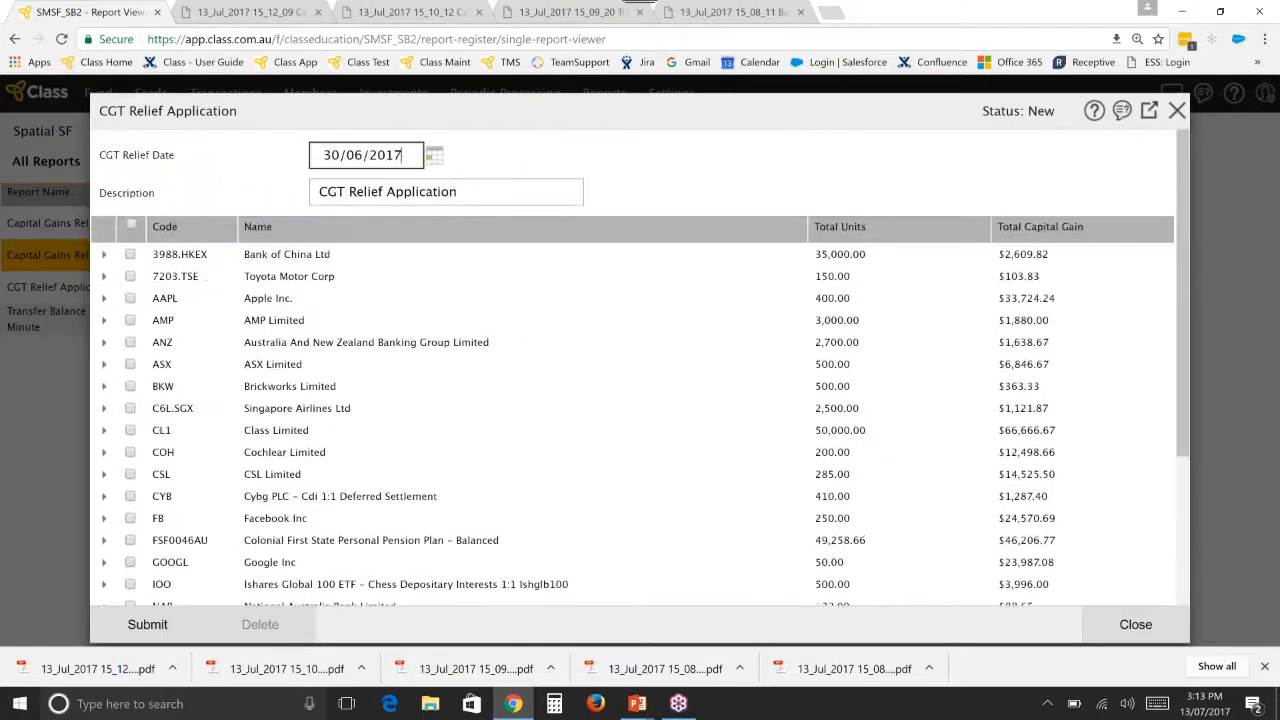
Expand the ANZ, AMP, Toyota and Bank of China holdings and examine the purchase dates, cost bases and gains of their parcels
left_click(104, 342)
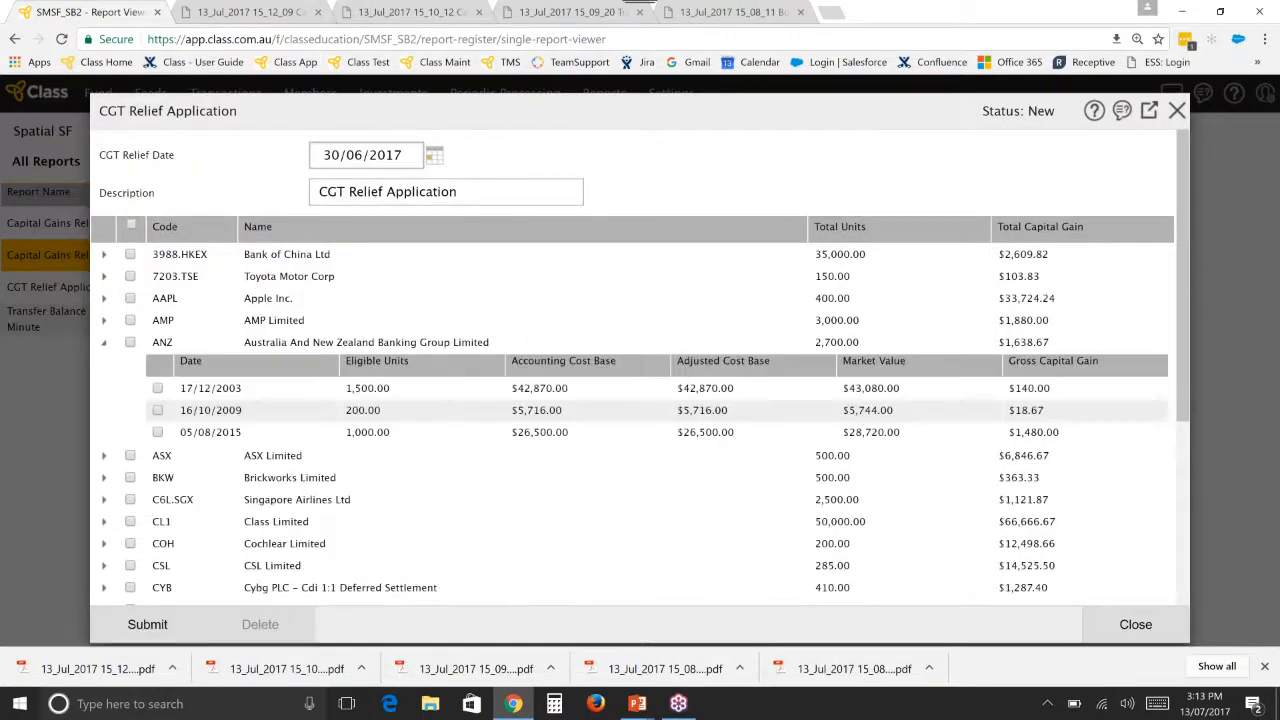
left_click_drag(198, 388, 222, 432)
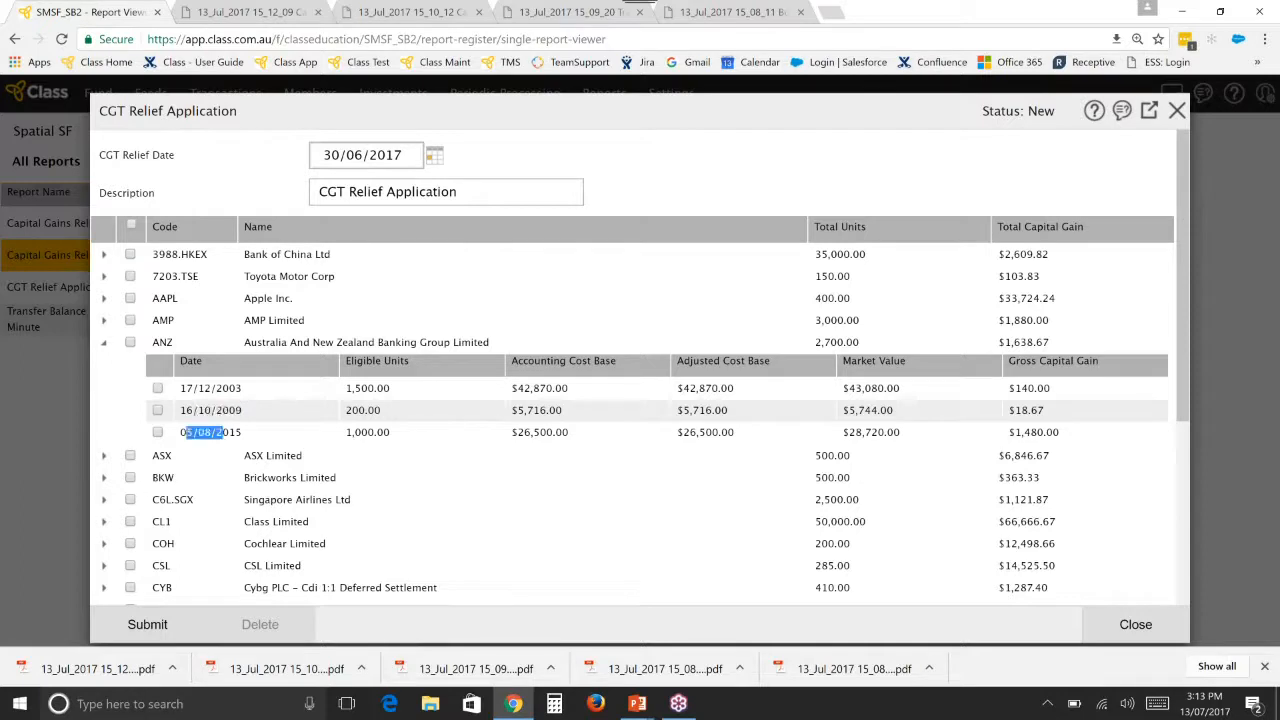
left_click(104, 320)
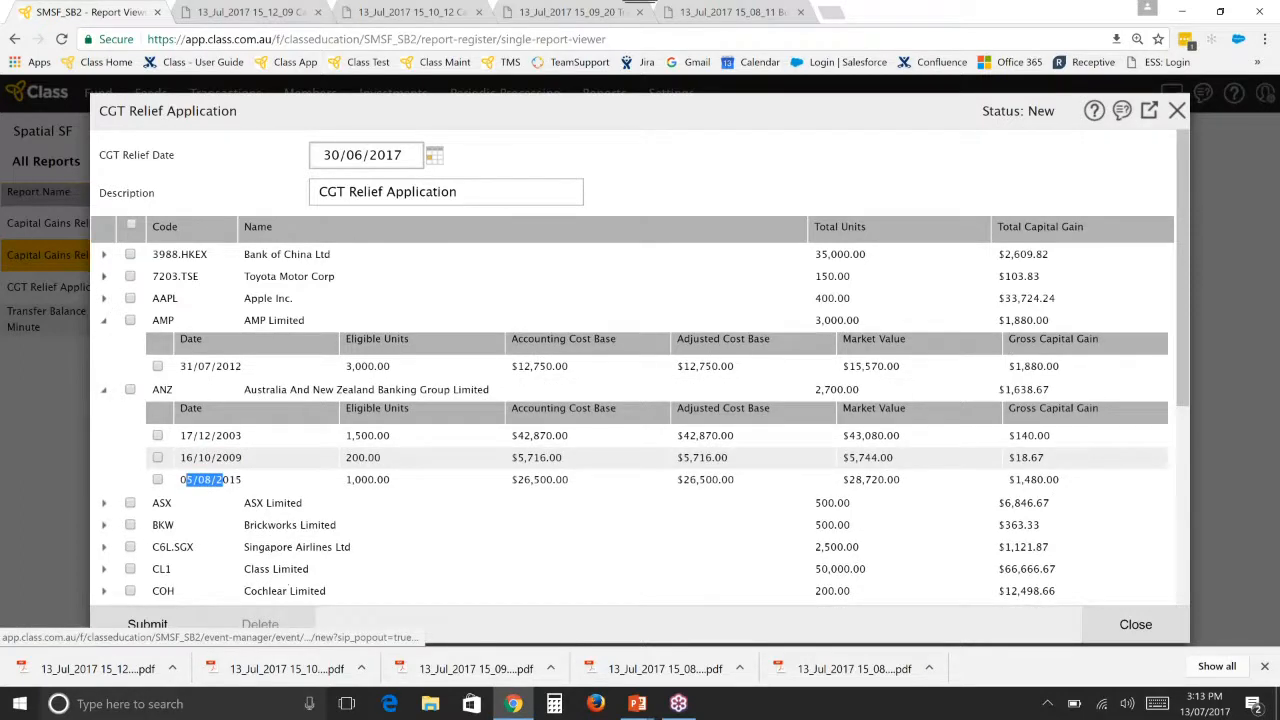
left_click(104, 276)
left_click(104, 254)
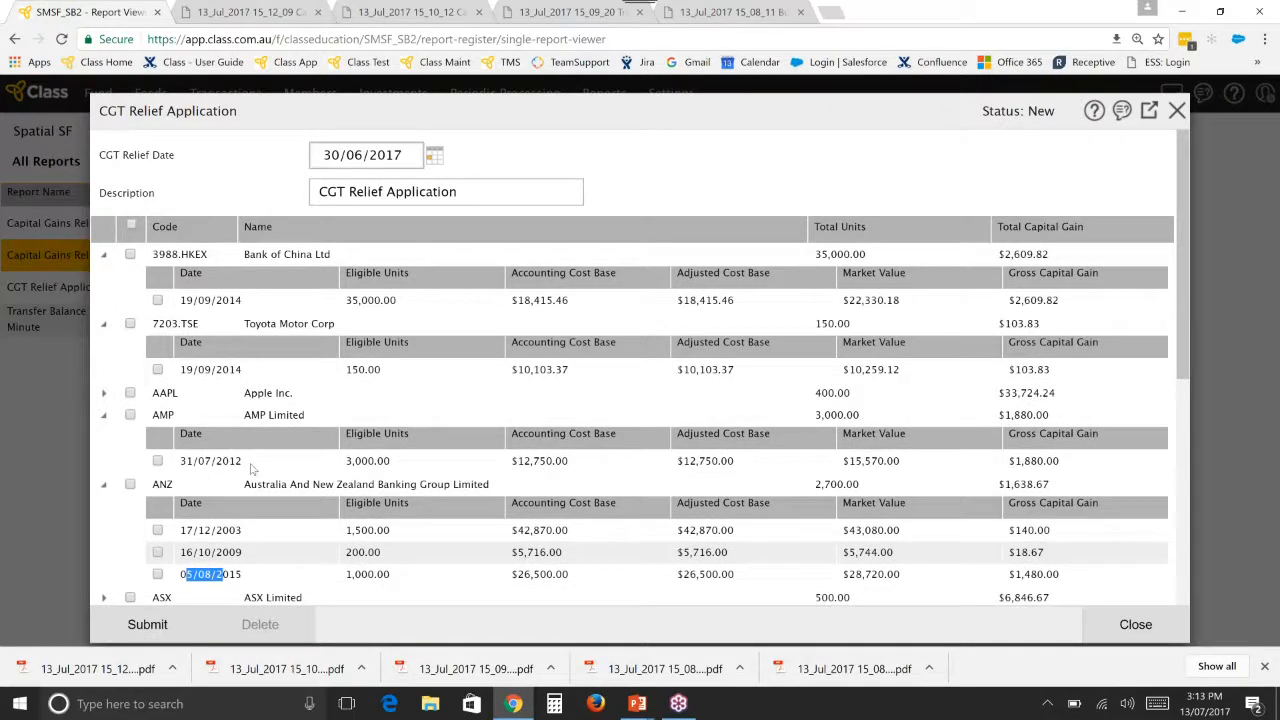
Try selecting individual ANZ parcels and the whole AMP holding for relief, and clear those selections again
left_click(157, 530)
left_click(157, 552)
left_click(158, 574)
left_click(157, 553)
left_click(157, 574)
left_click(157, 532)
left_click(157, 547)
left_click(157, 553)
left_click(130, 415)
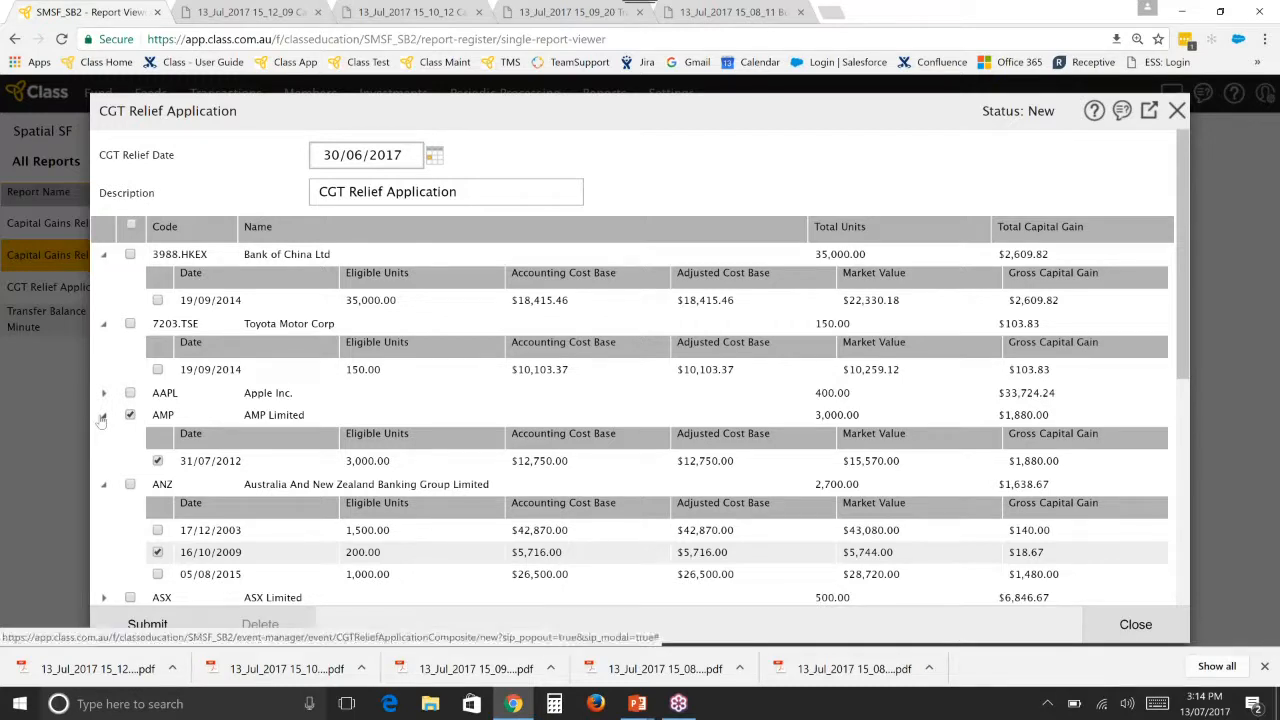
left_click(131, 415)
left_click(157, 552)
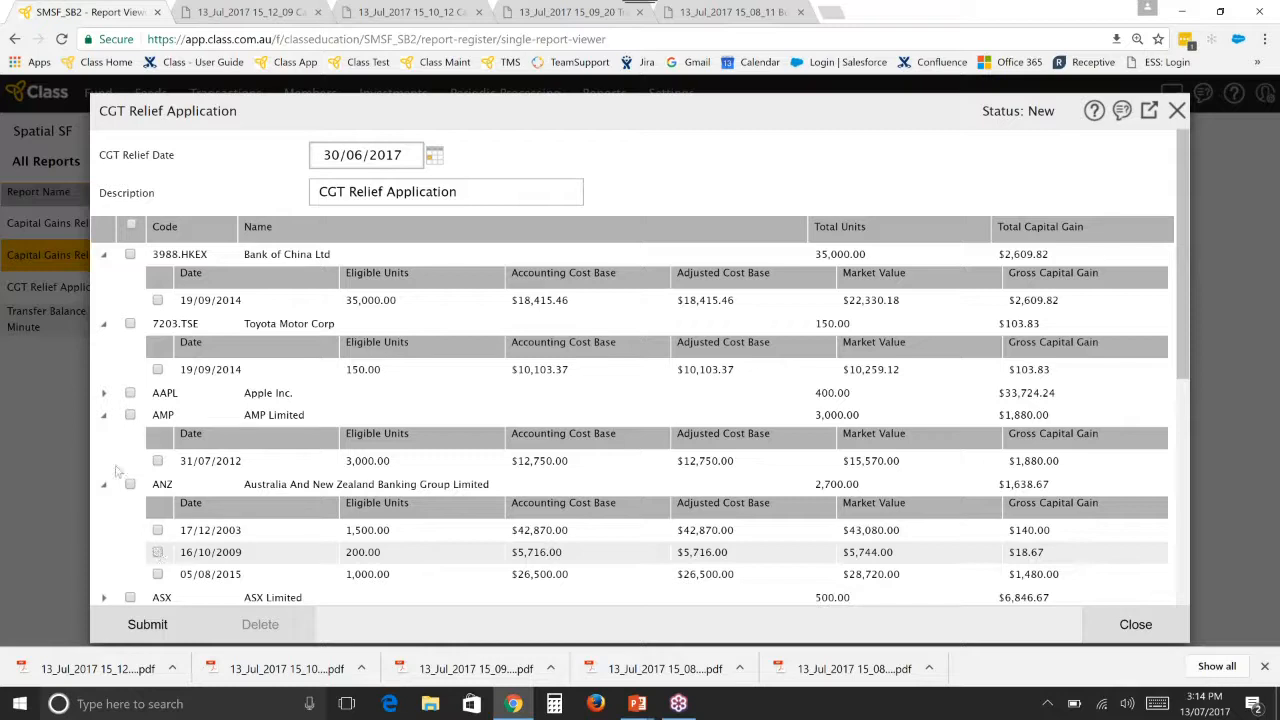
Collapse the expanded holdings and review the total capital gain of each investment down to the end of the list
left_click_drag(1000, 227, 1087, 227)
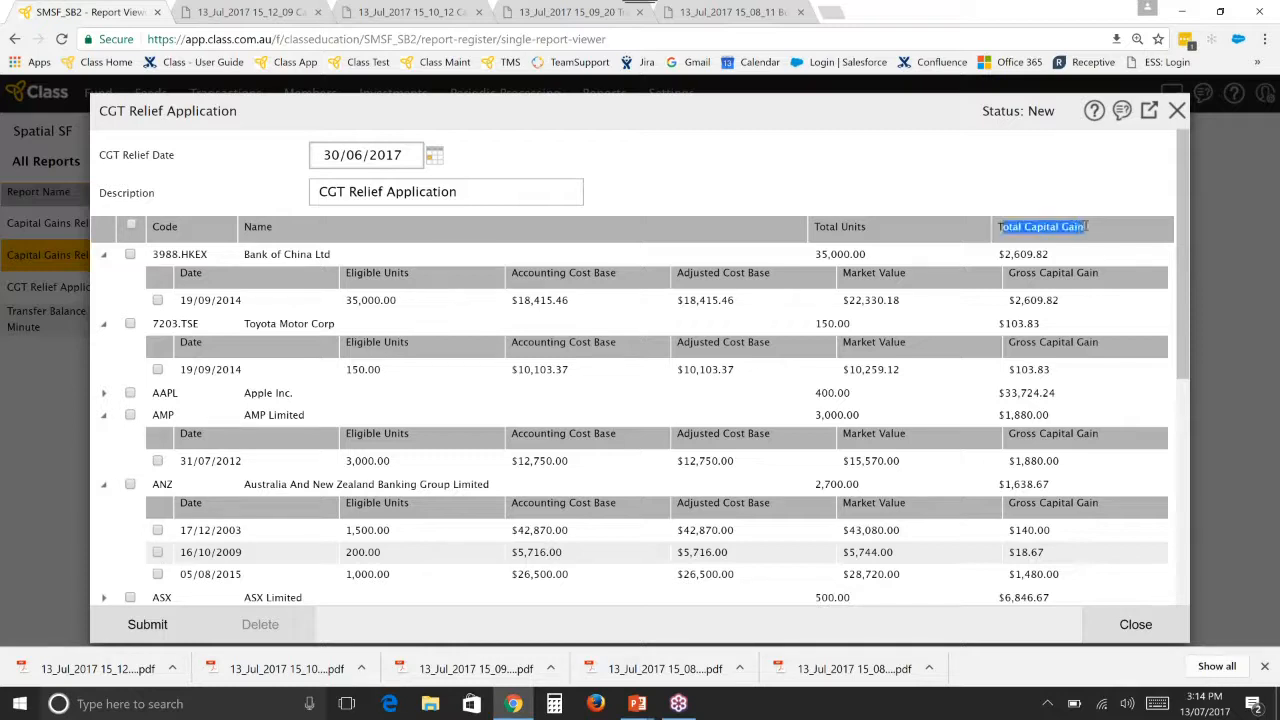
left_click(103, 254)
left_click(103, 276)
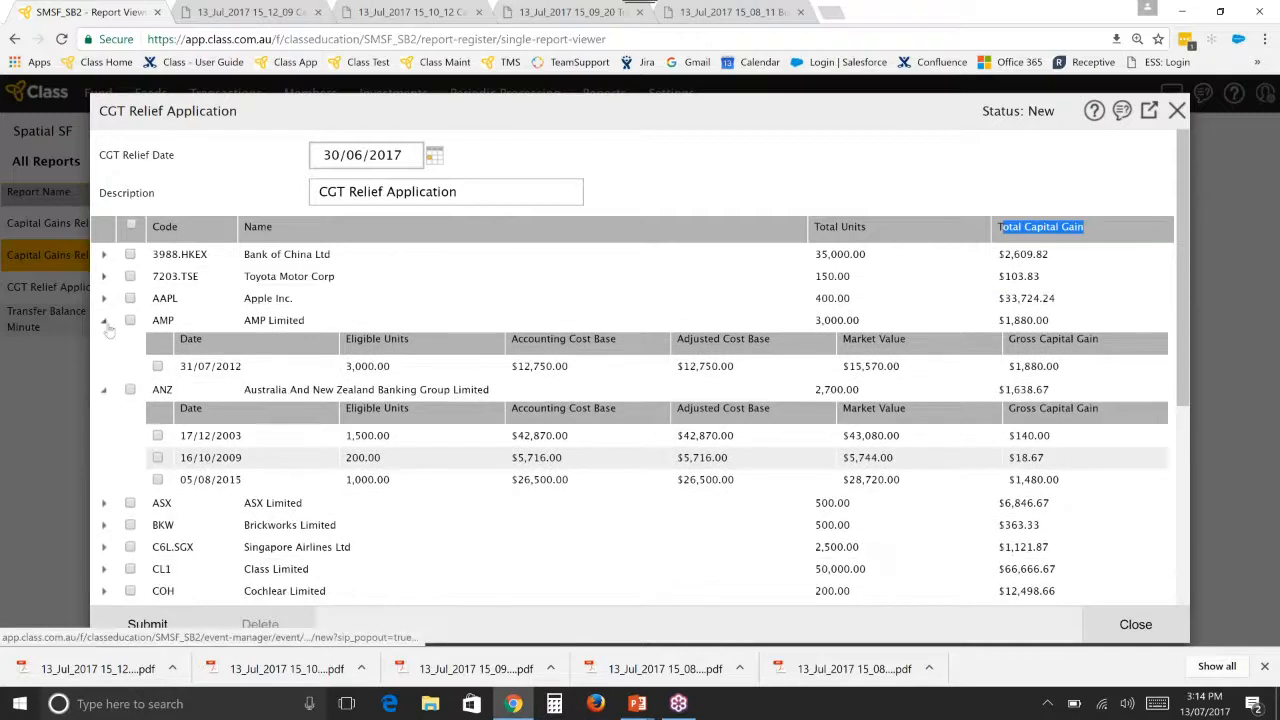
left_click(103, 320)
left_click(103, 342)
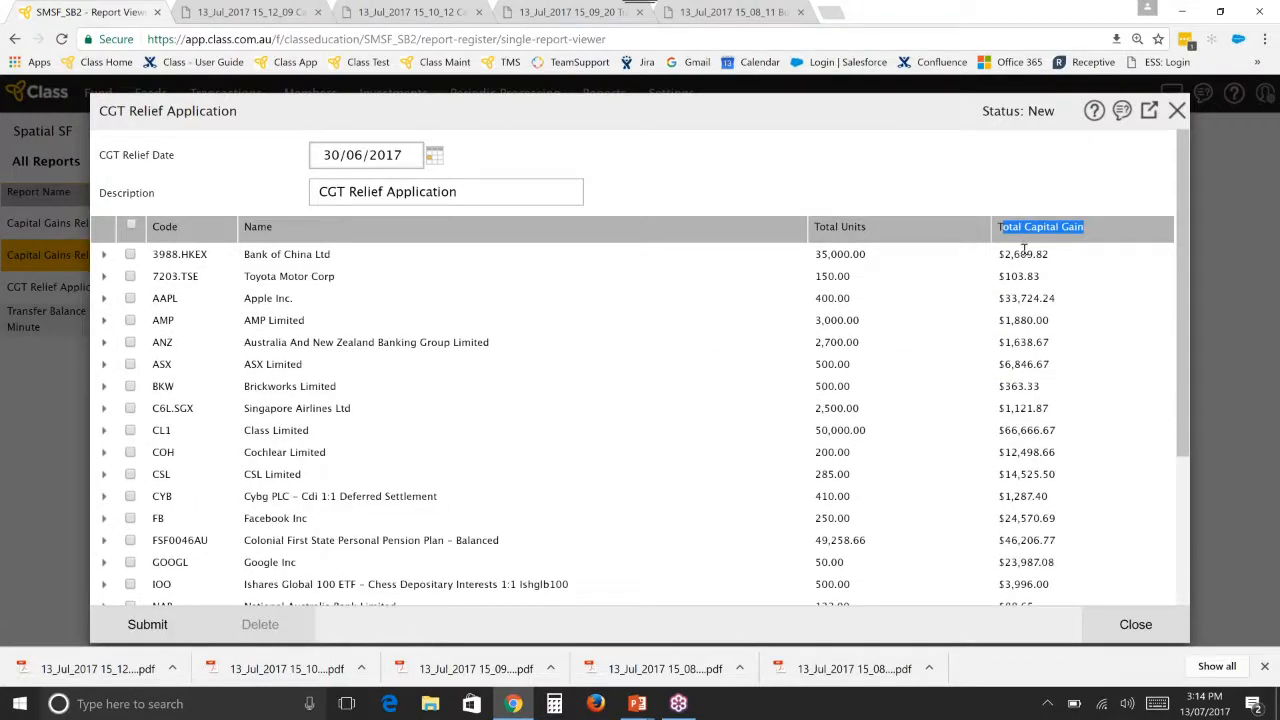
scroll(1022, 302, "down", 3)
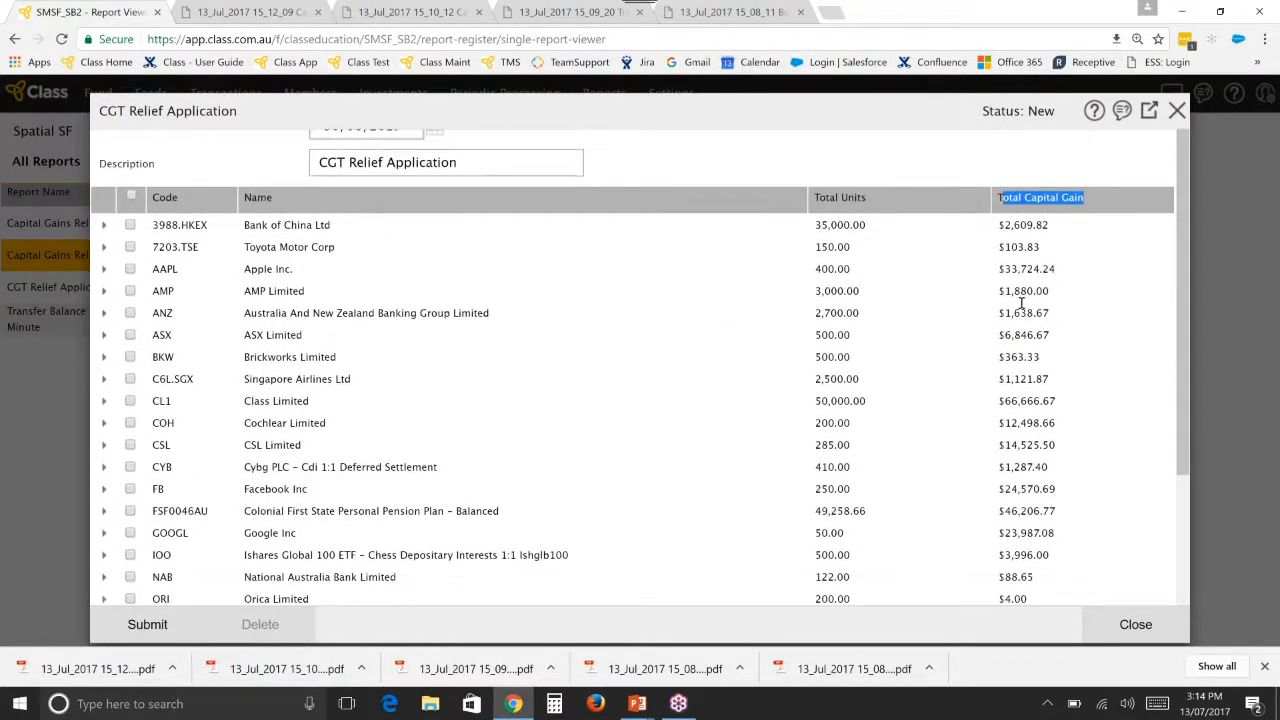
scroll(1033, 308, "down", 1)
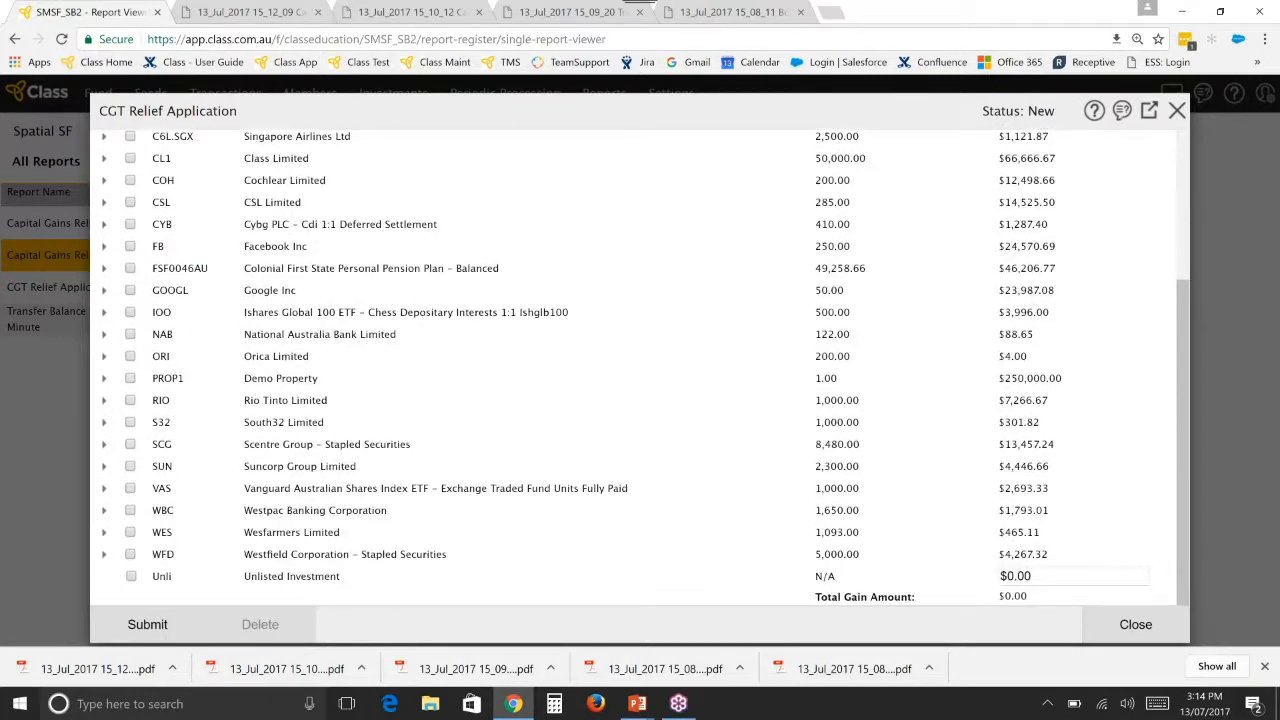
Try selecting the ORI, NAB, IOO, GOOGL and FSF0046AU holdings to check the total gain amount, and clear them all again
left_click(130, 356)
left_click(130, 334)
left_click(130, 312)
left_click_drag(820, 597, 1046, 597)
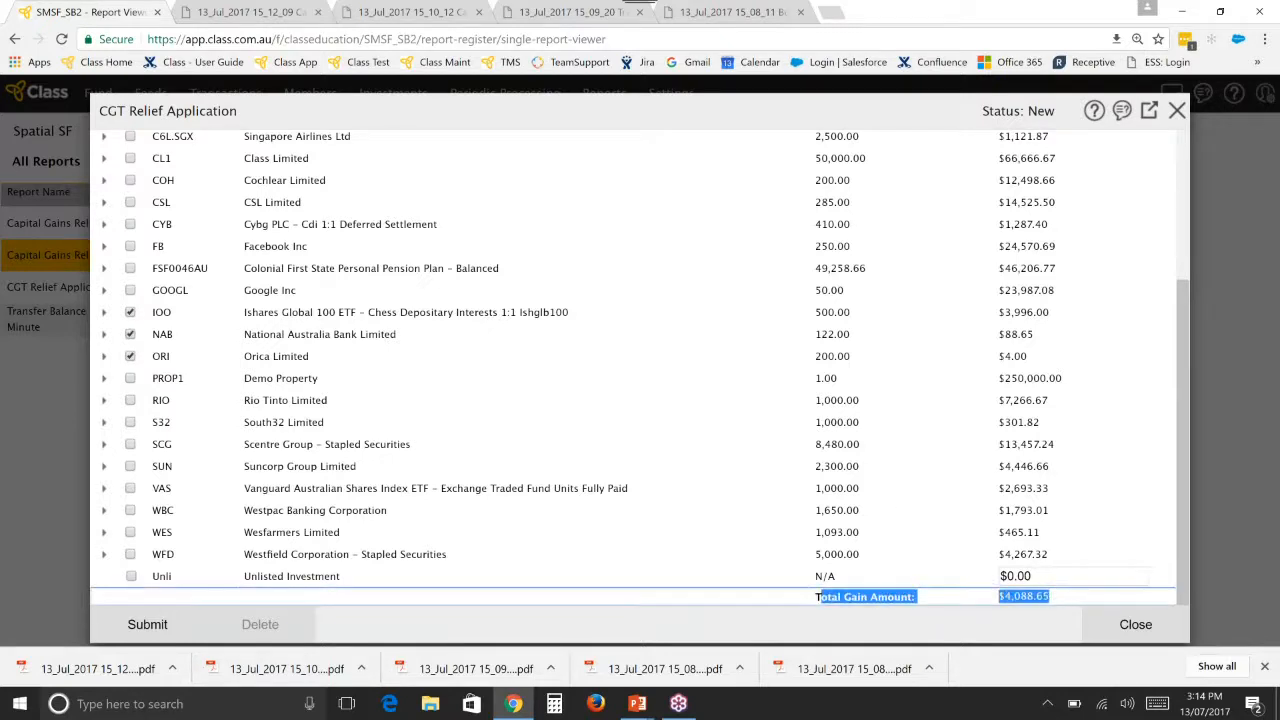
left_click(130, 290)
left_click(130, 268)
left_click(130, 268)
left_click(130, 290)
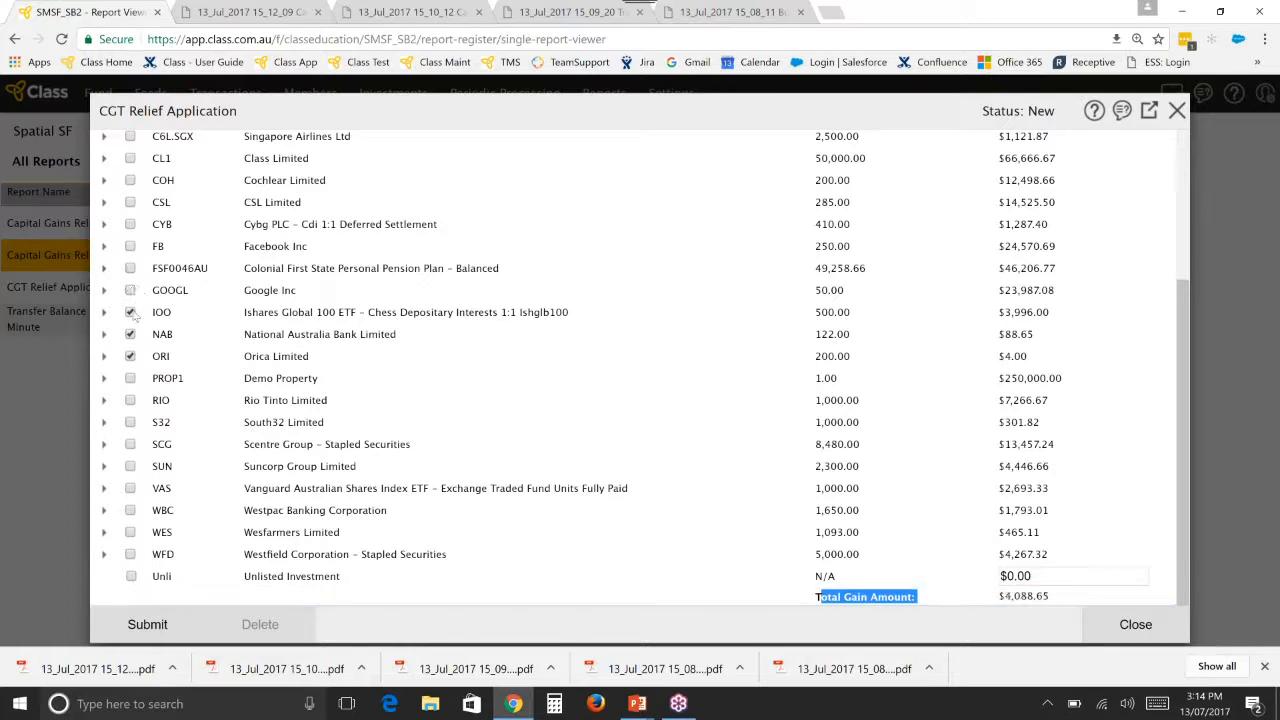
left_click(130, 312)
left_click(130, 334)
left_click(130, 356)
Select only AMP Limited for relief, submit the CGT relief application and close it
scroll(291, 470, "up", 5)
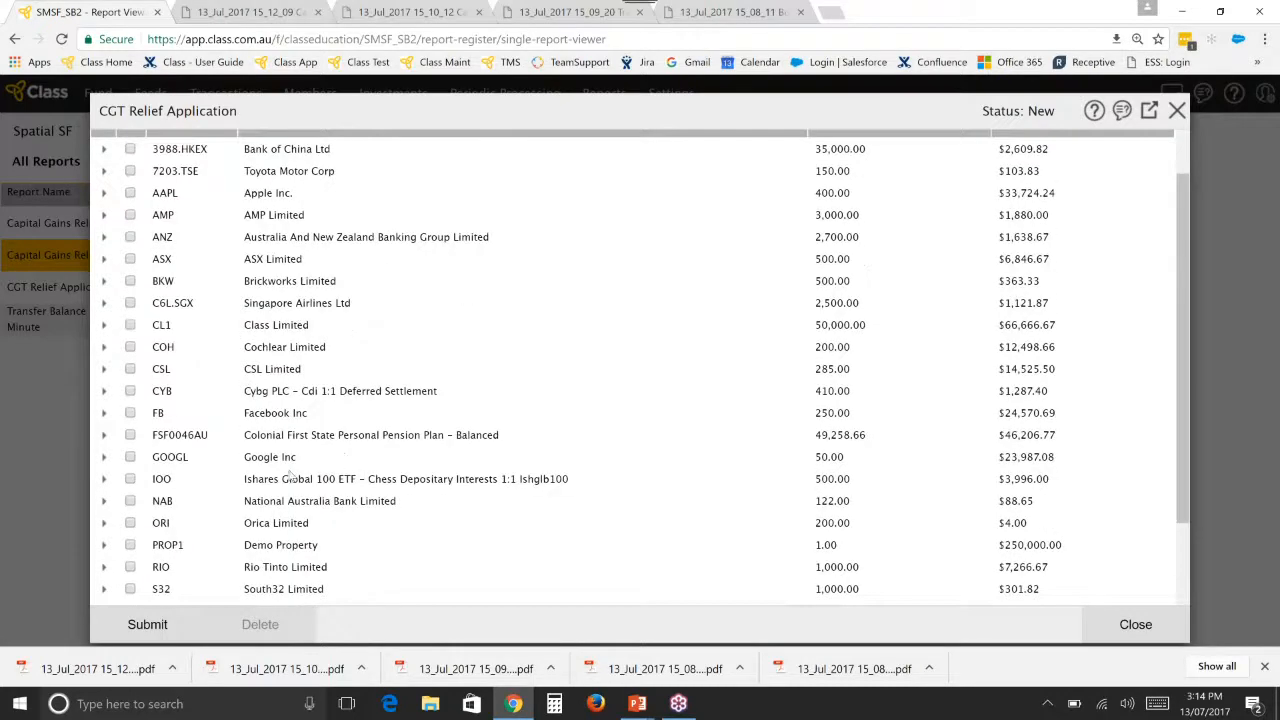
left_click(130, 299)
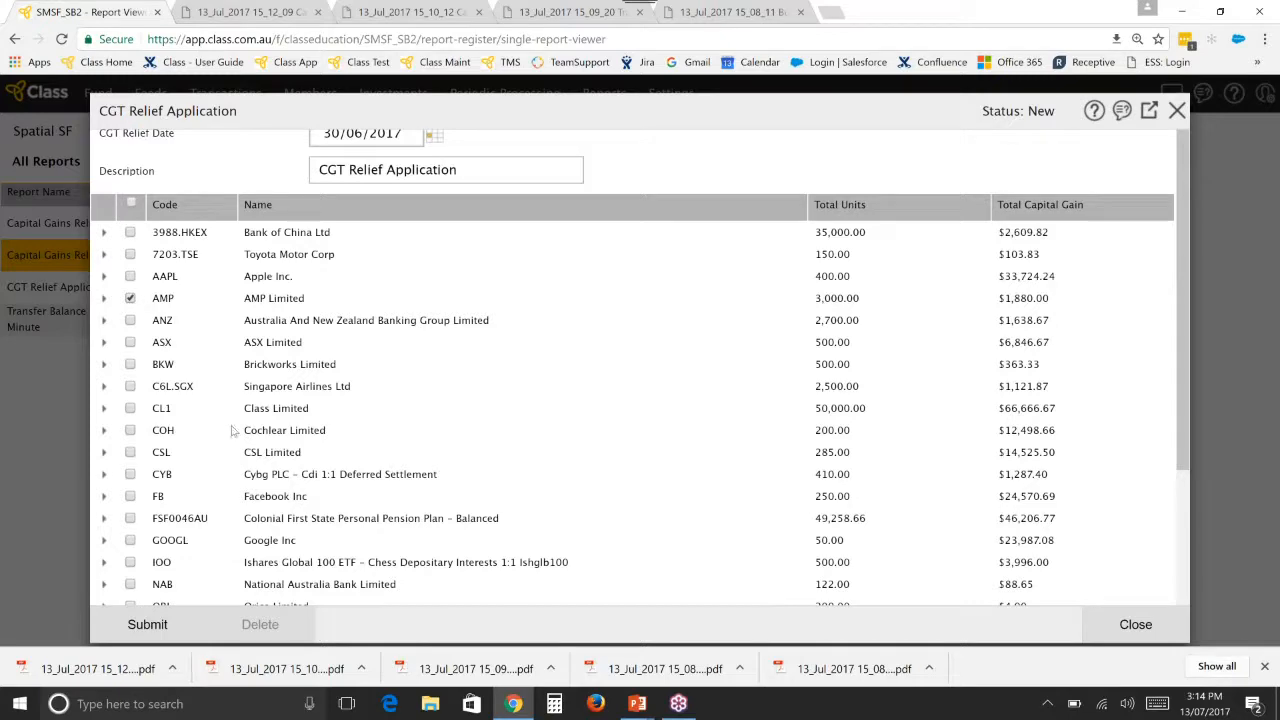
left_click(172, 615)
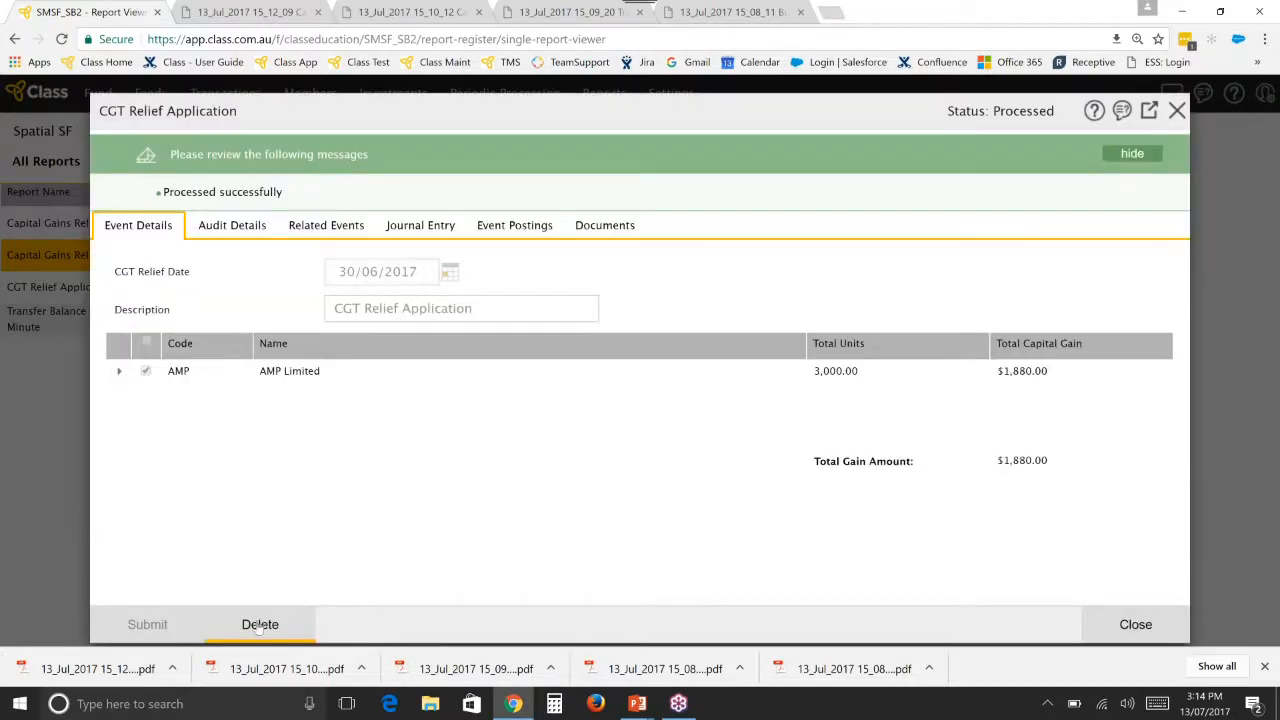
left_click(1147, 626)
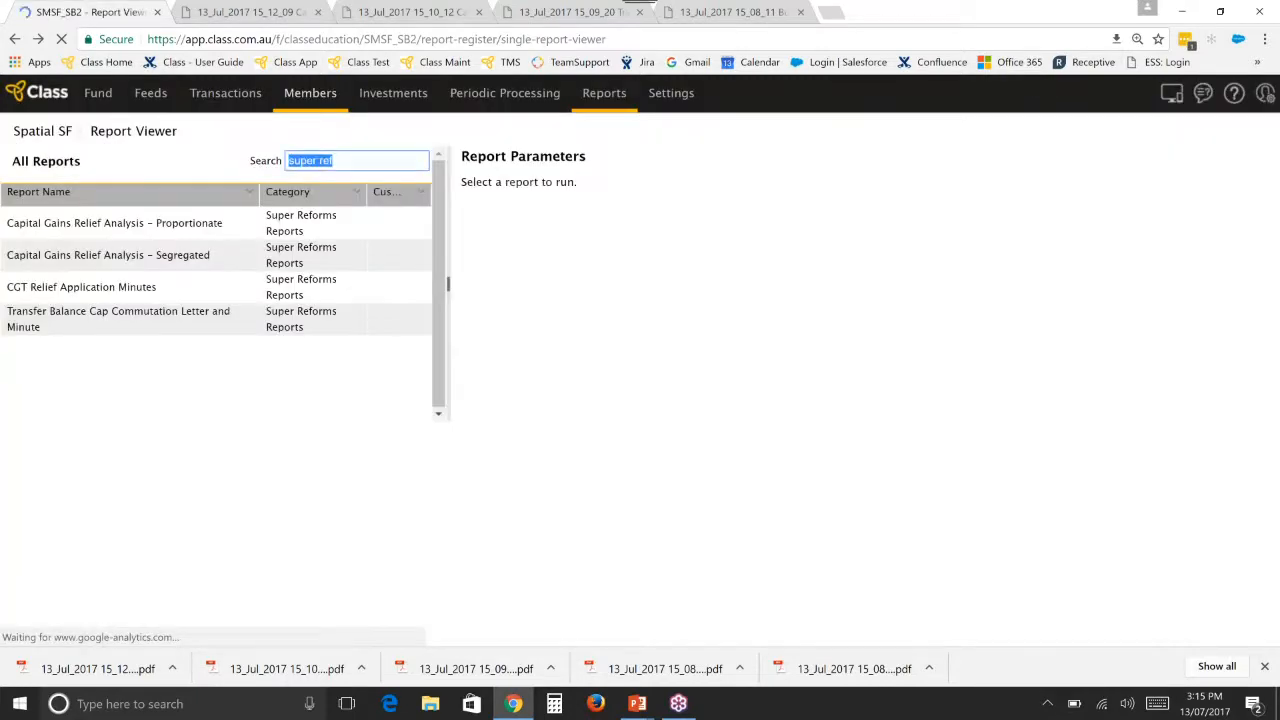
Start another CGT relief application dated 30/06/2017 and select Bank of China, Toyota, Apple and ANZ for relief
left_click(310, 92)
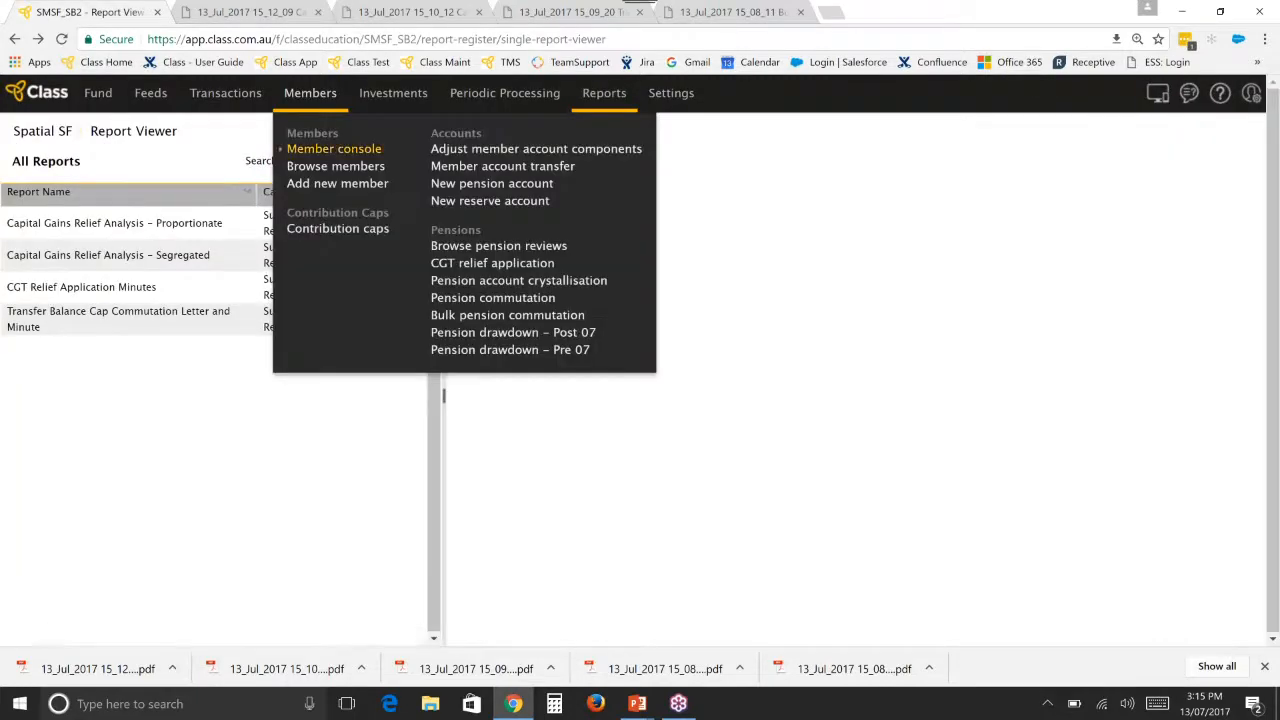
left_click(509, 265)
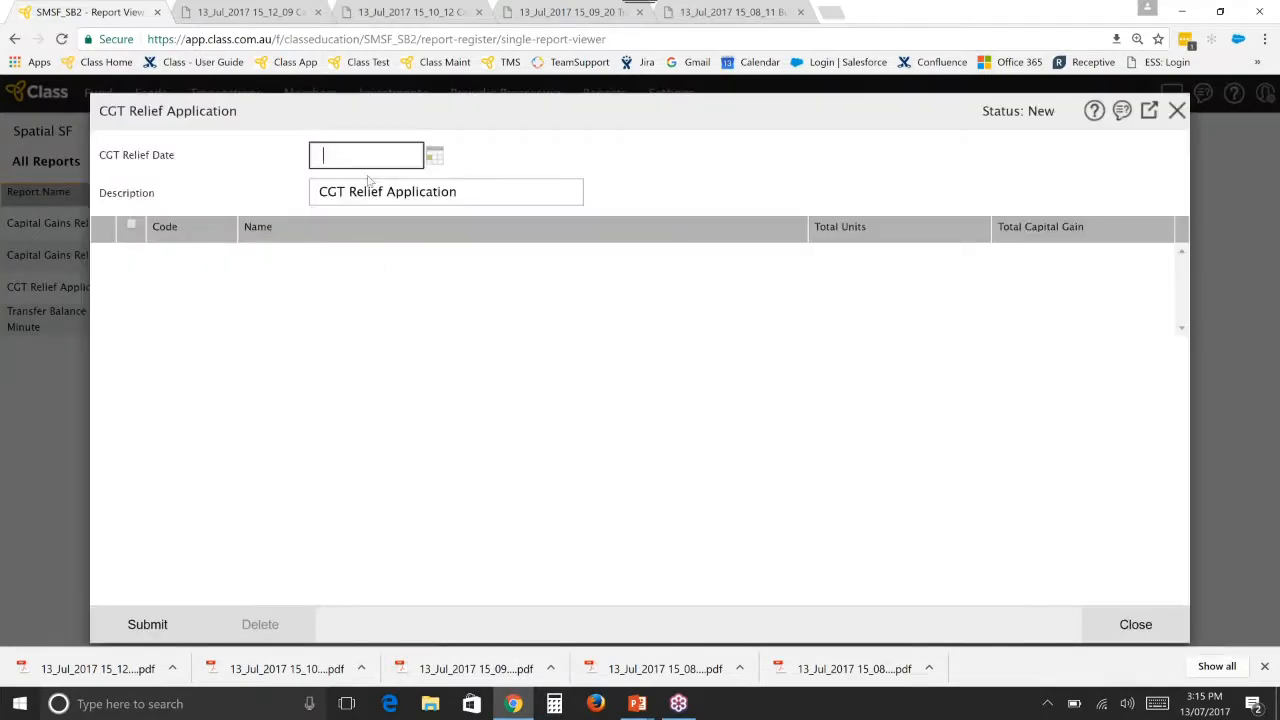
type("30/06/2017")
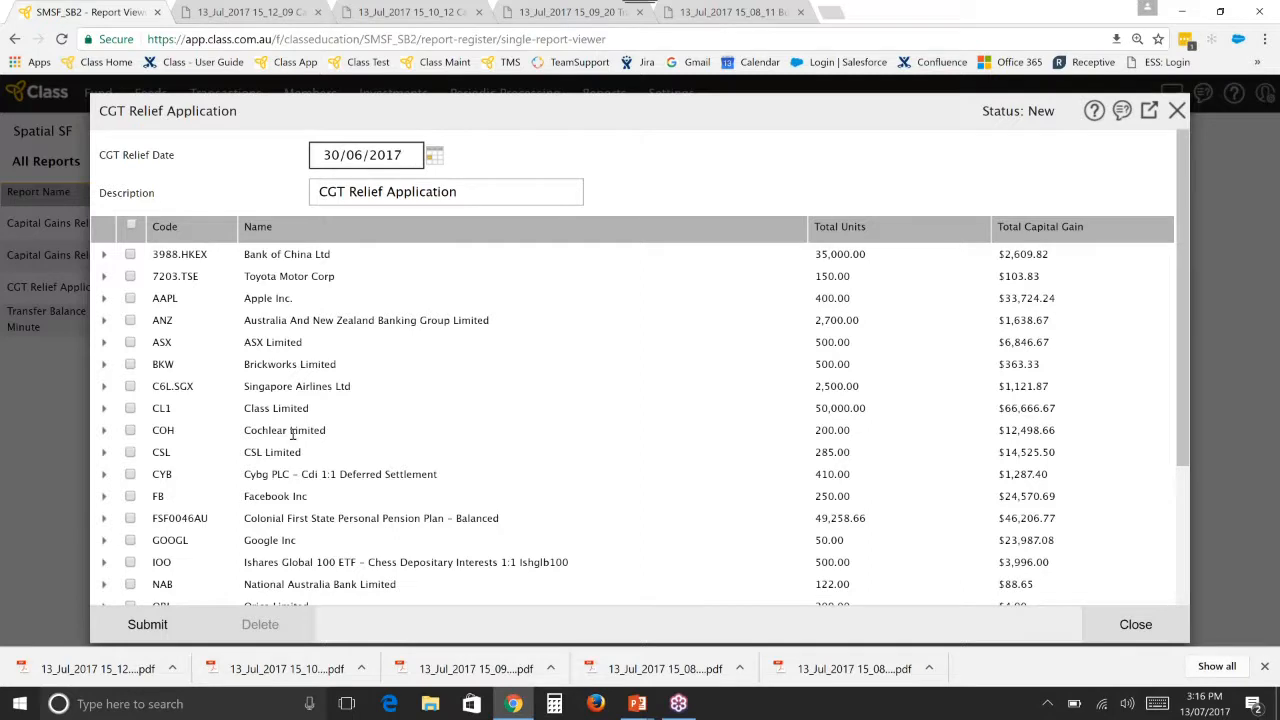
left_click(130, 255)
left_click(130, 277)
left_click(130, 298)
left_click(130, 320)
Expand the Demo Property holding, select it for relief and check the market value of its parcel
scroll(158, 418, "down", 3)
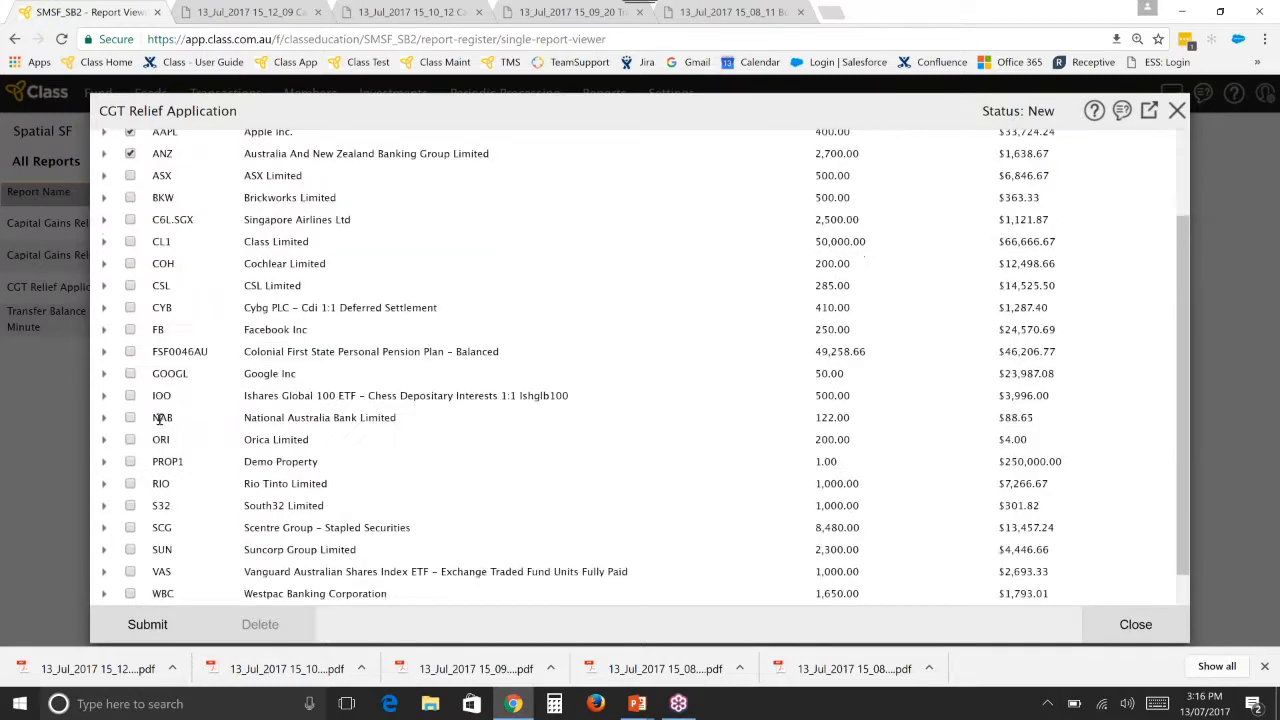
left_click_drag(243, 463, 320, 463)
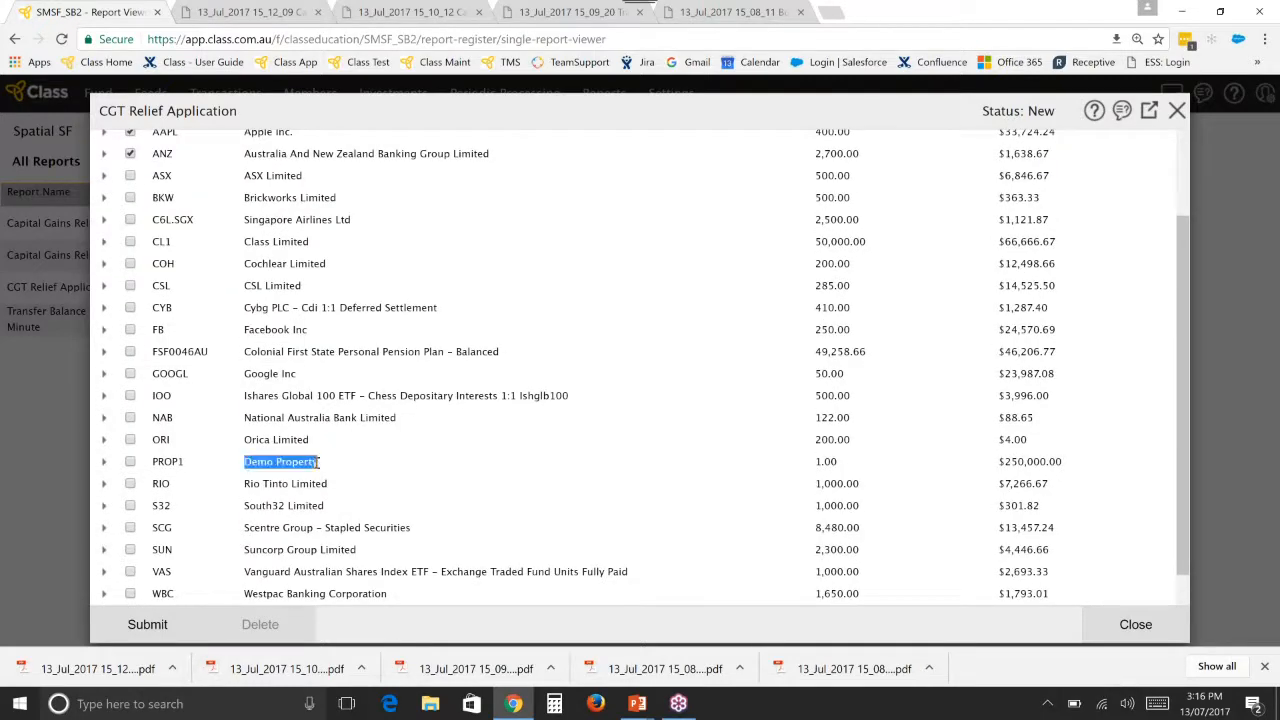
left_click(103, 462)
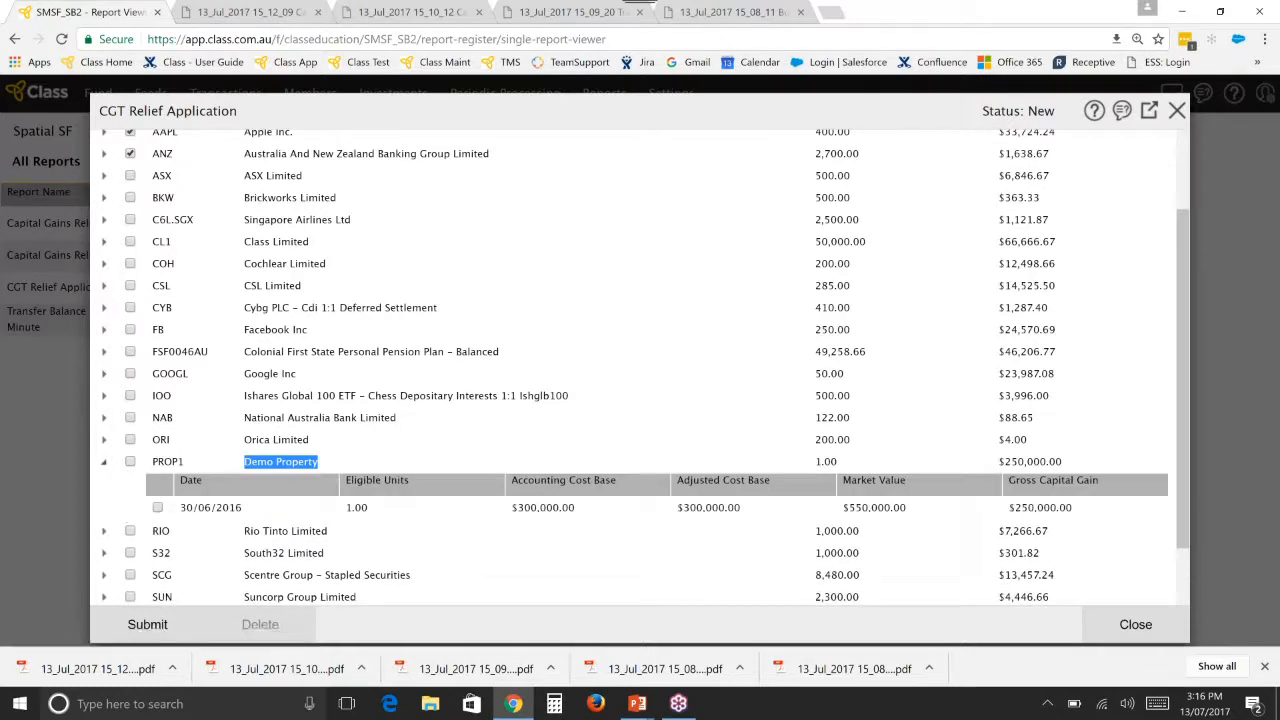
left_click(130, 462)
left_click_drag(843, 485, 908, 483)
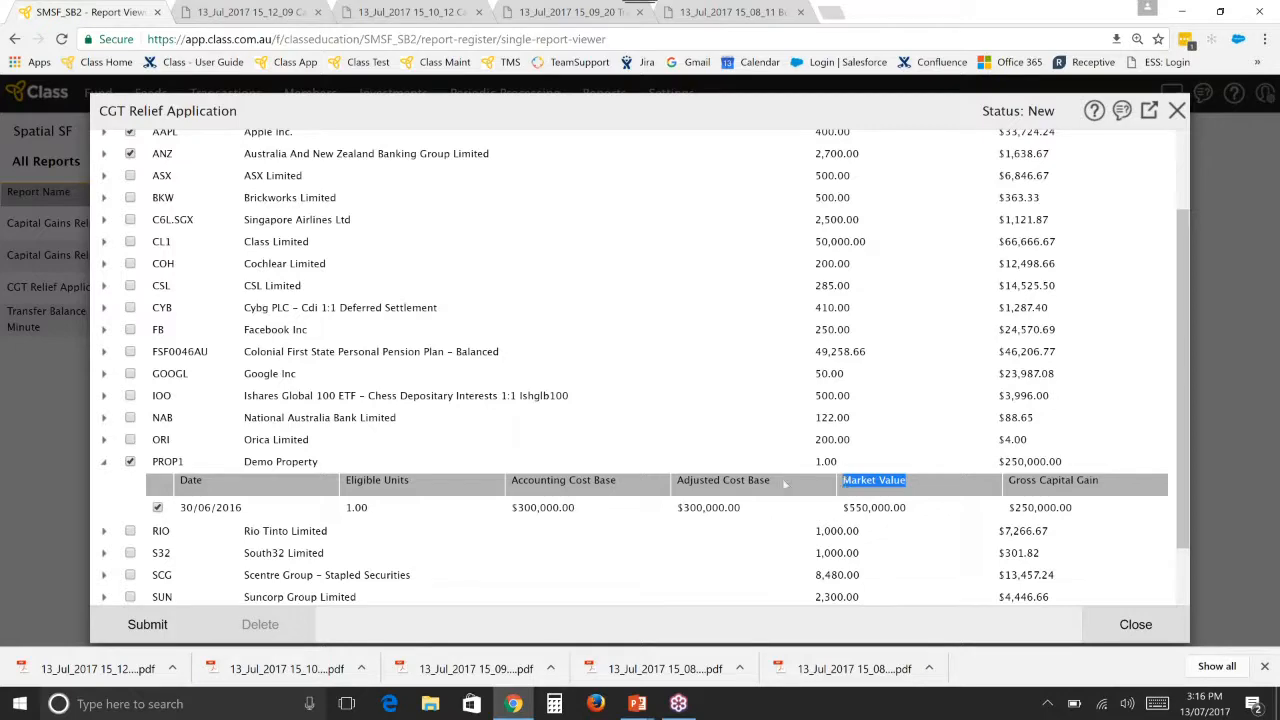
Enter a capital gain of $50,000.00 for the unlisted investment
scroll(577, 514, "down", 3)
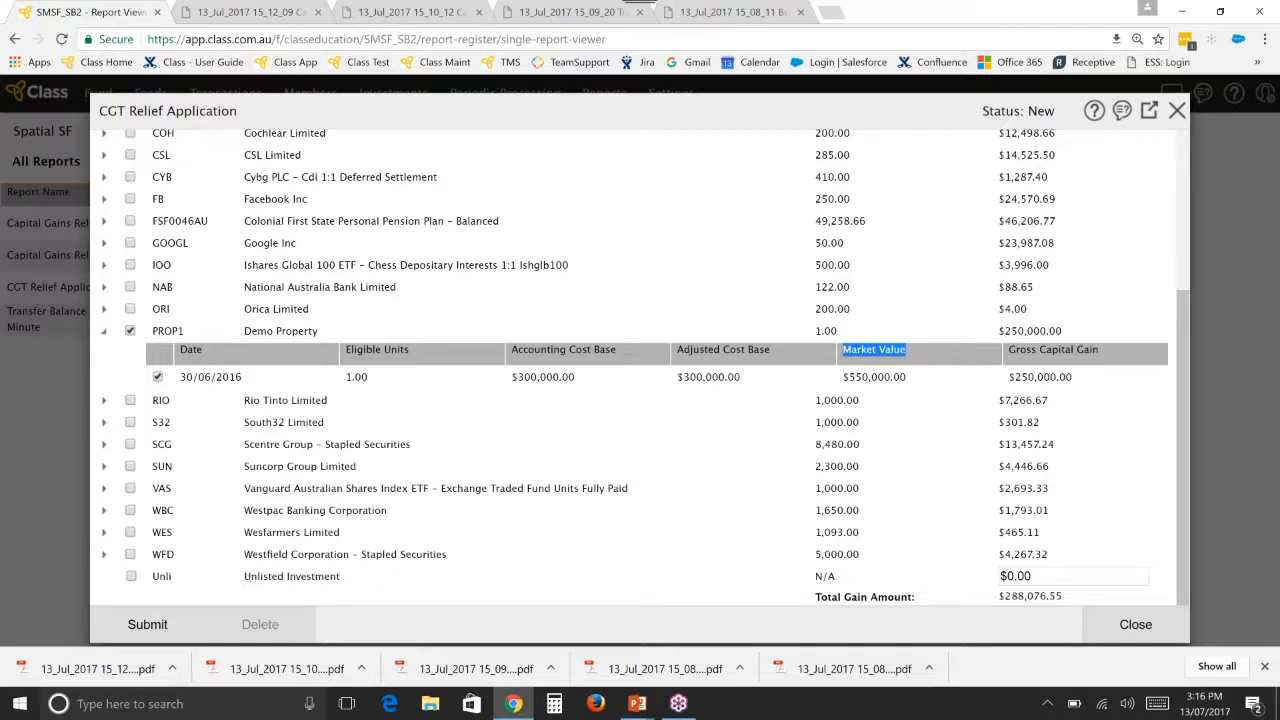
left_click(1049, 568)
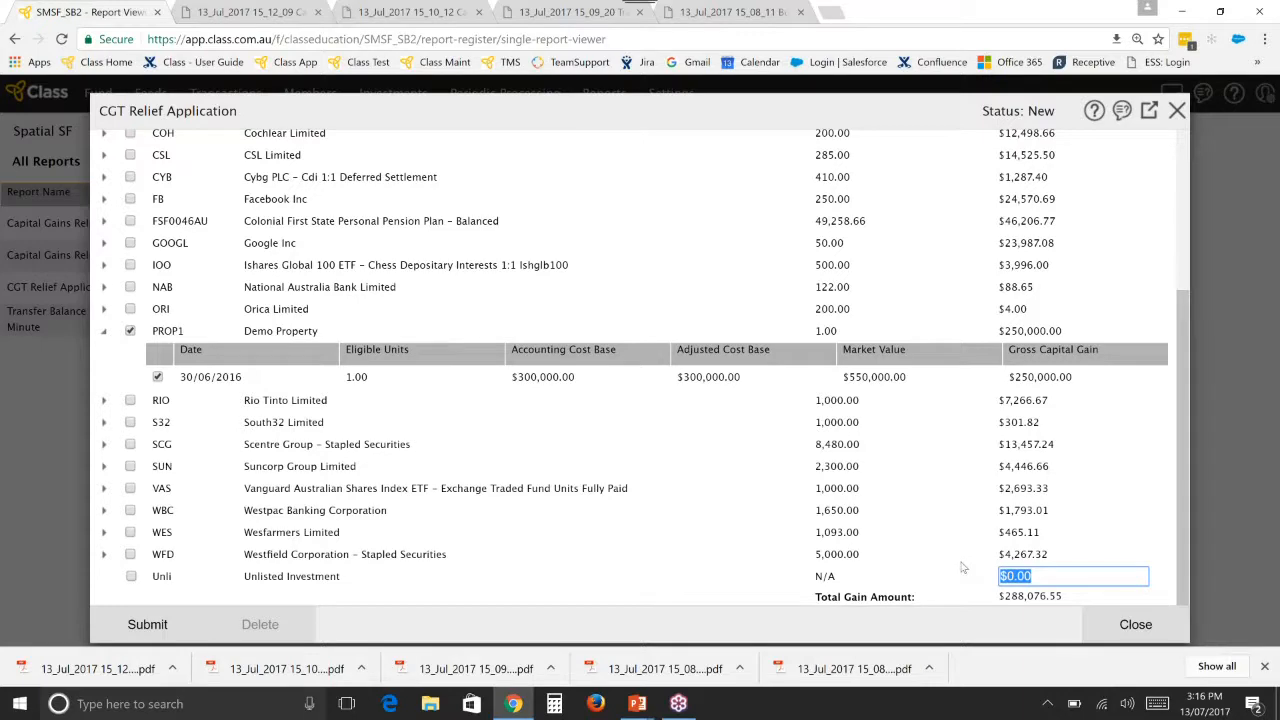
type("50000")
key("Tab")
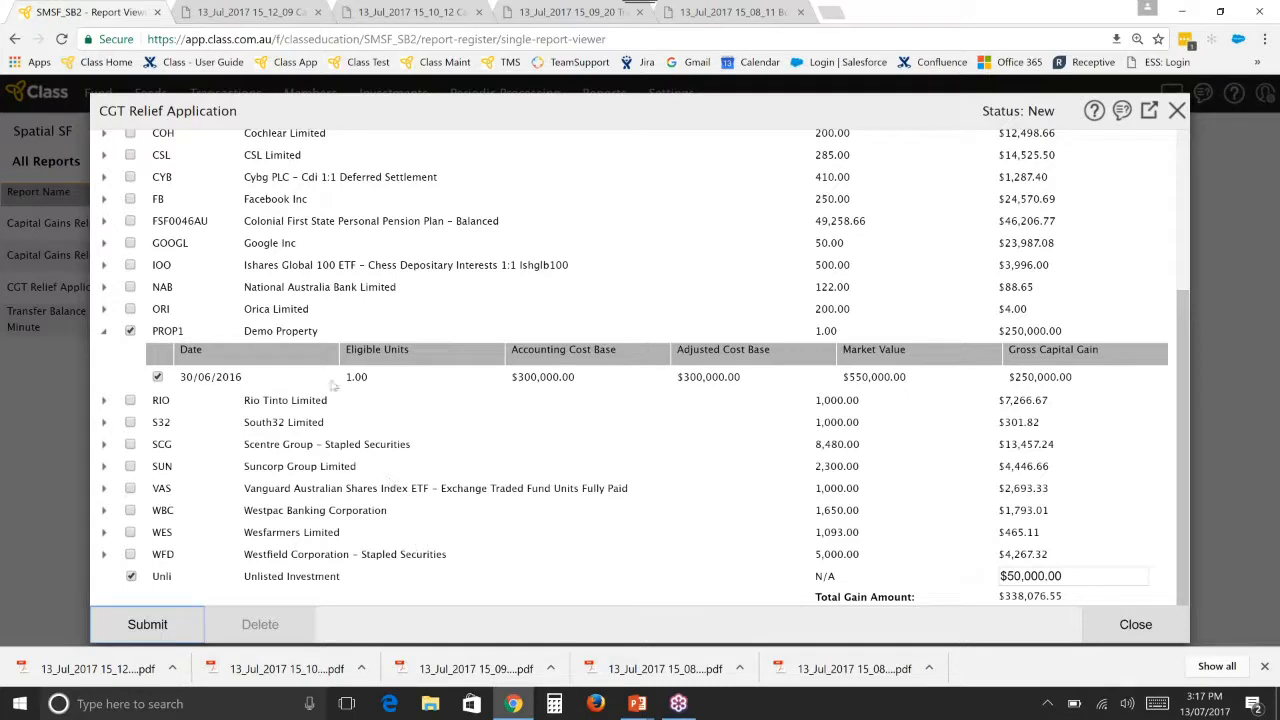
Select all remaining investments for relief, submit the CGT relief application and close it
scroll(256, 272, "up", 5)
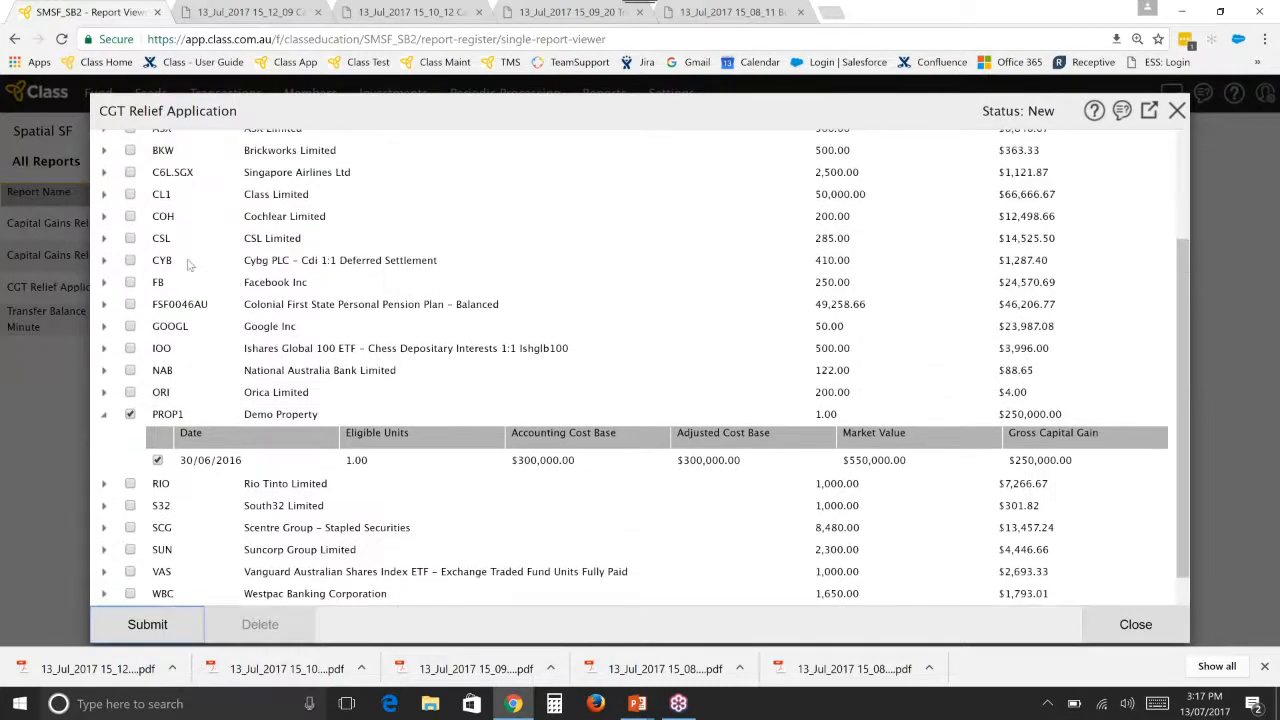
left_click(131, 180)
scroll(143, 217, "down", 1)
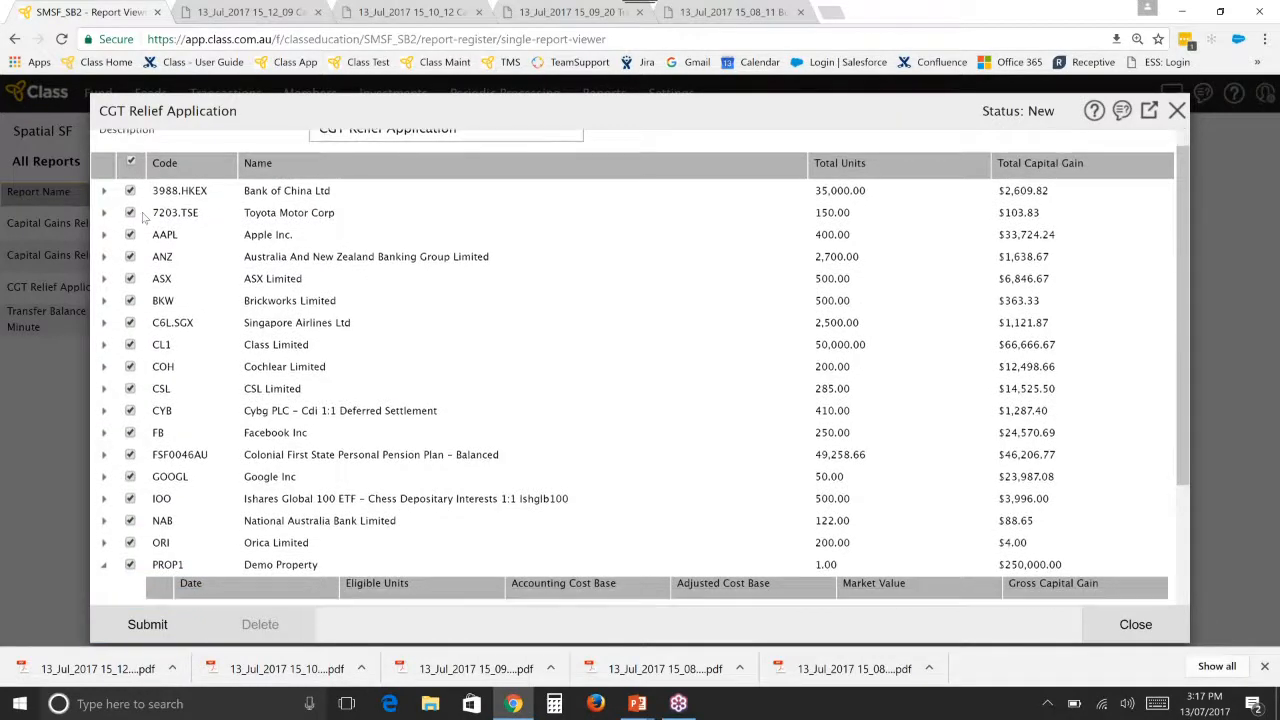
scroll(143, 217, "down", 3)
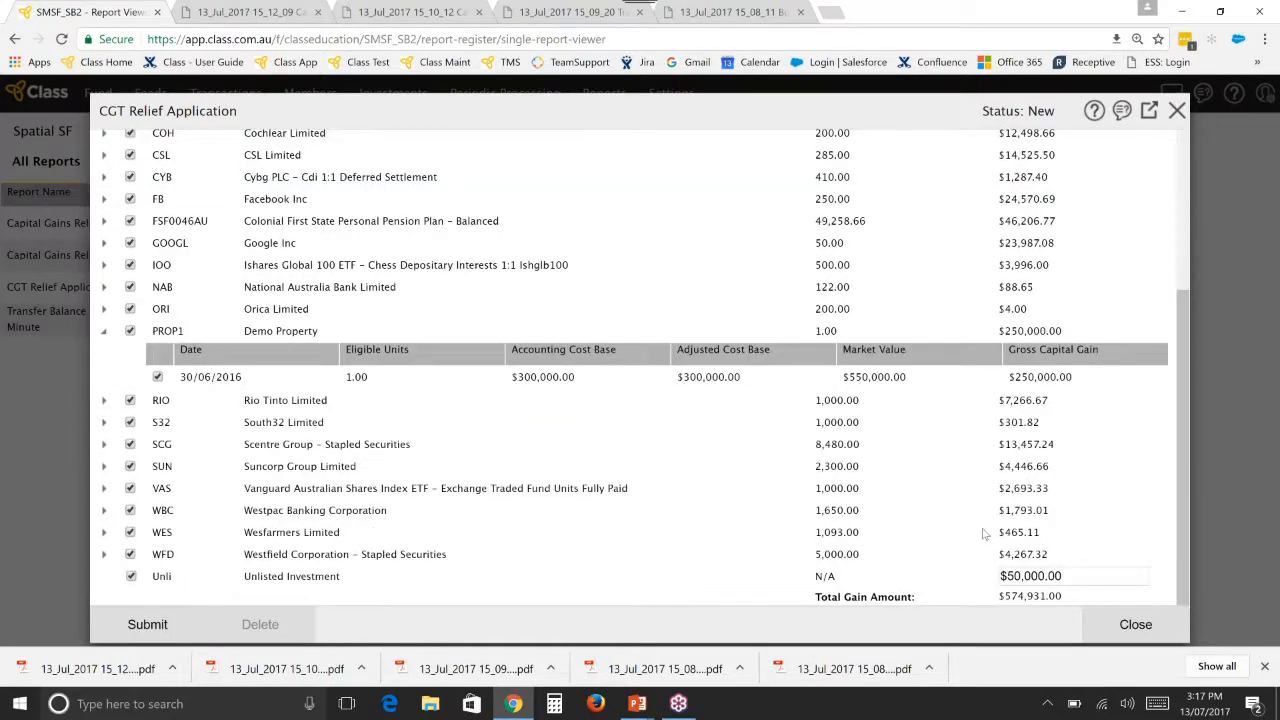
left_click_drag(1183, 405, 1185, 625)
left_click(147, 624)
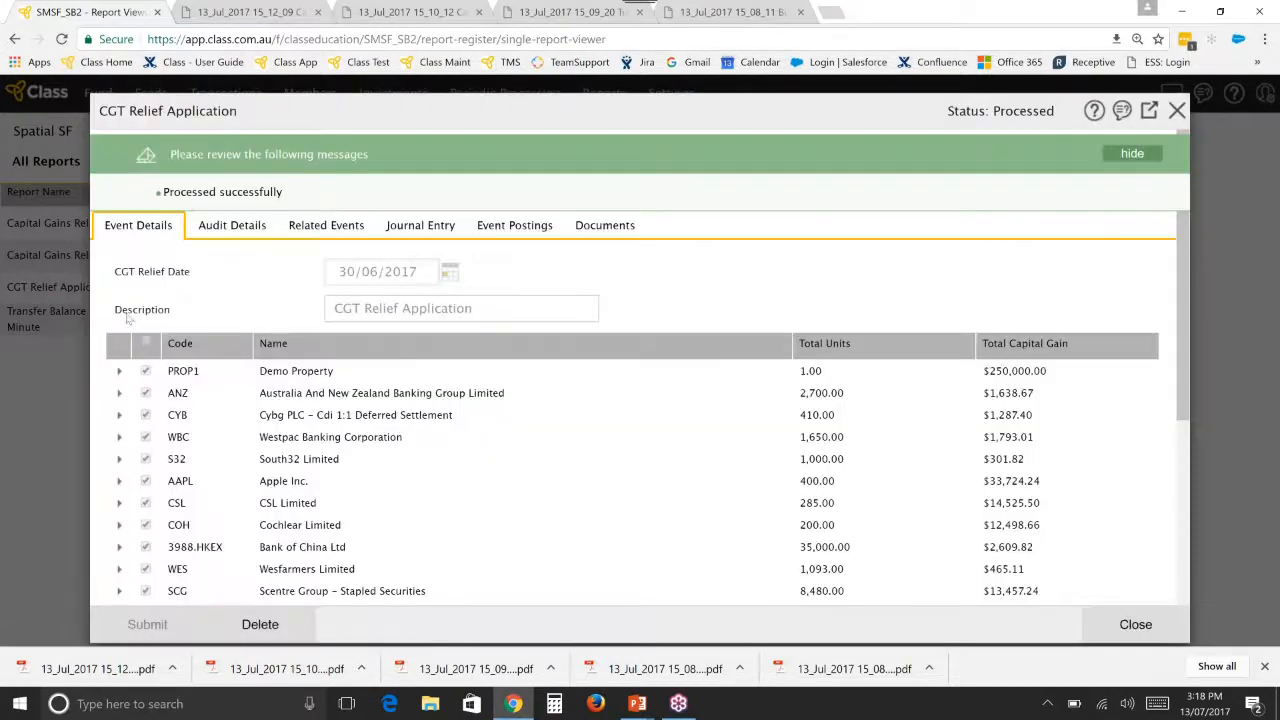
left_click(1137, 624)
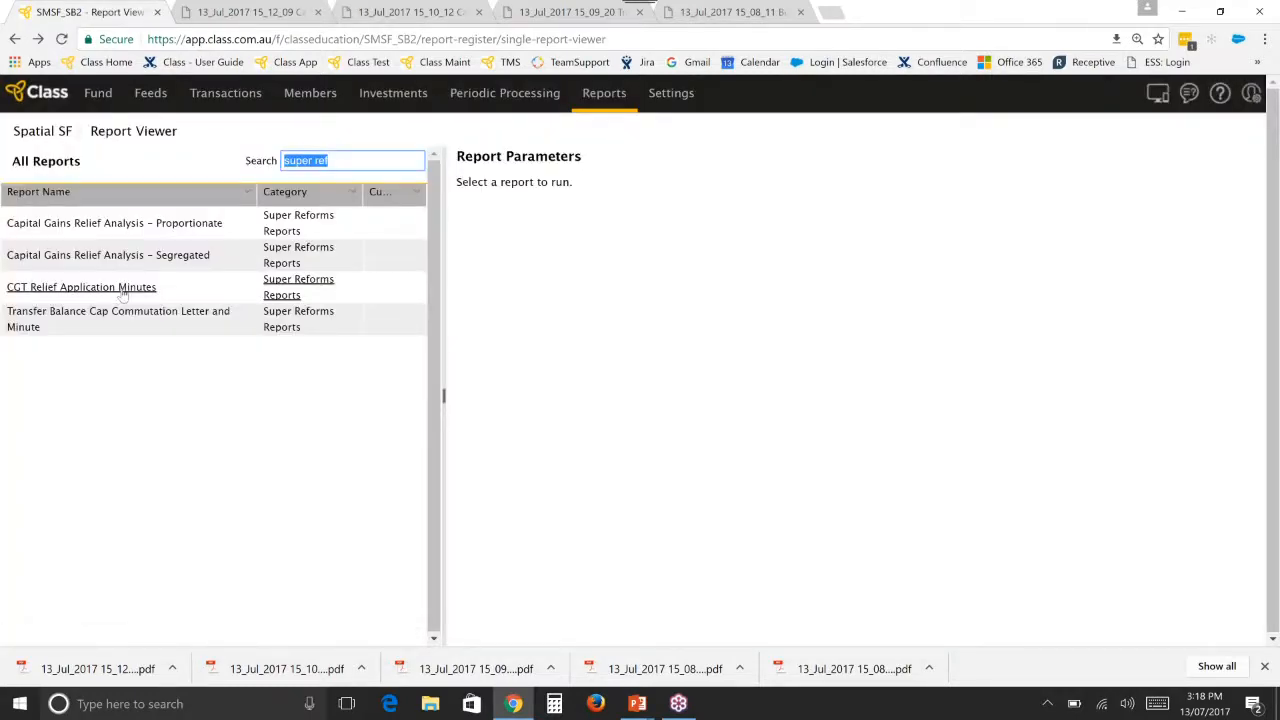
Run the CGT Relief Application Minutes report as a downloaded PDF minute and open the file
left_click(122, 289)
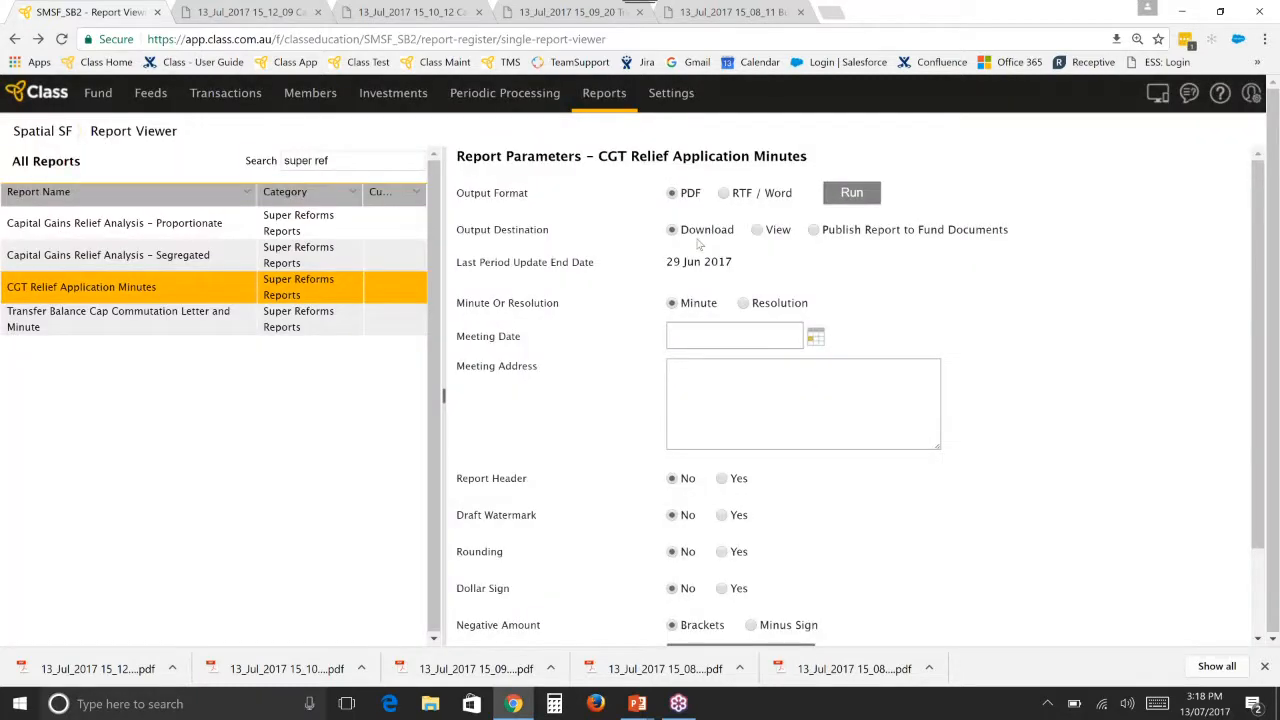
left_click(845, 197)
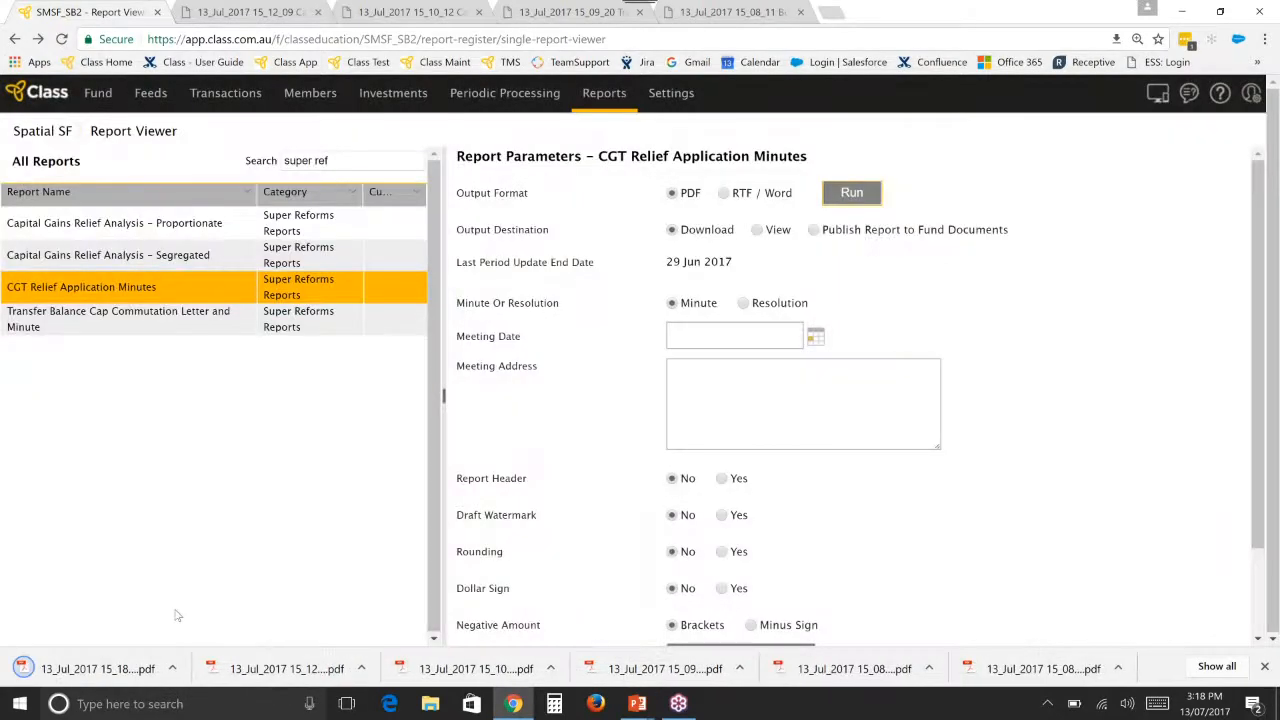
left_click(95, 668)
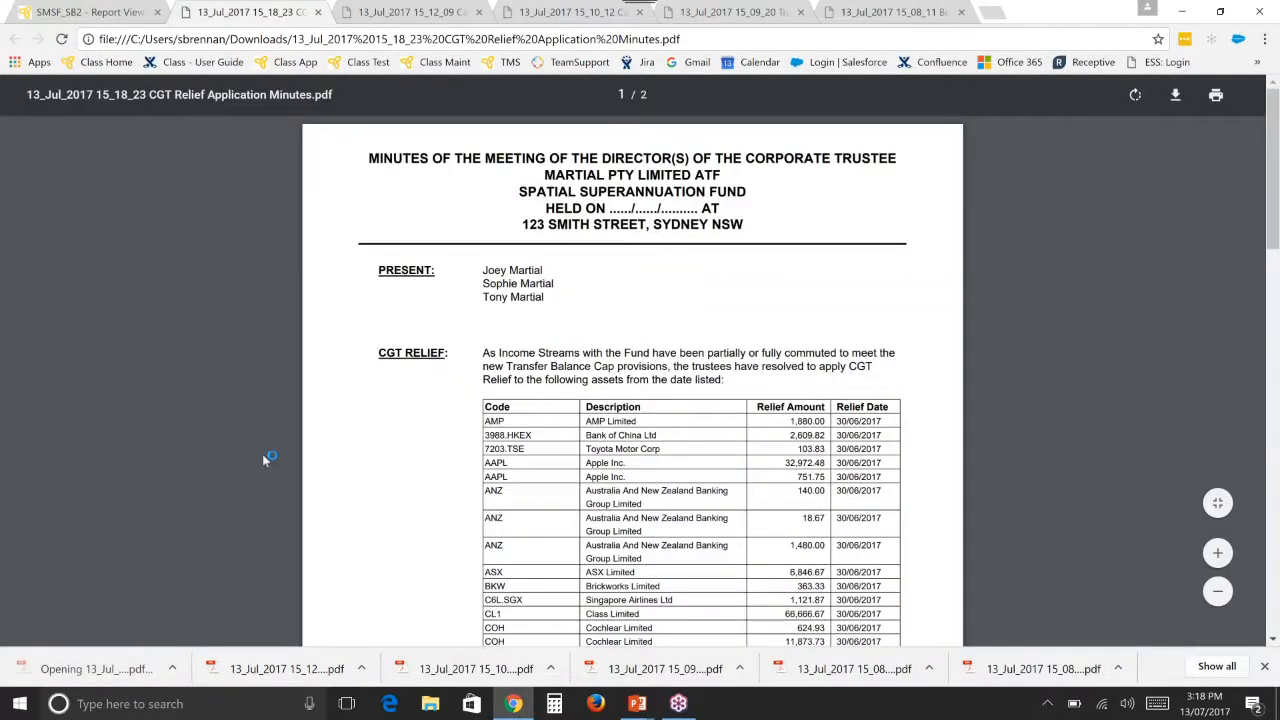
Examine the asset codes, parcel rows, relief amounts and relief dates listed in the CGT Relief Application Minutes
left_click_drag(491, 422, 716, 428)
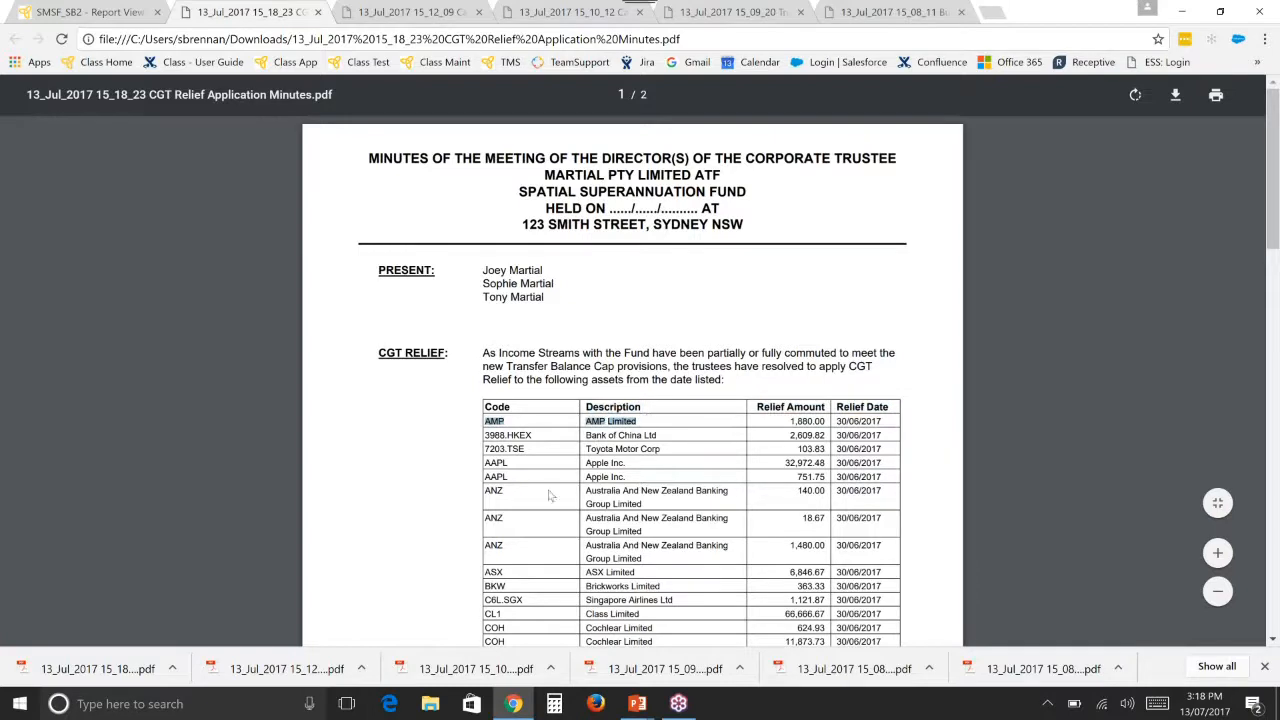
left_click_drag(568, 494, 651, 492)
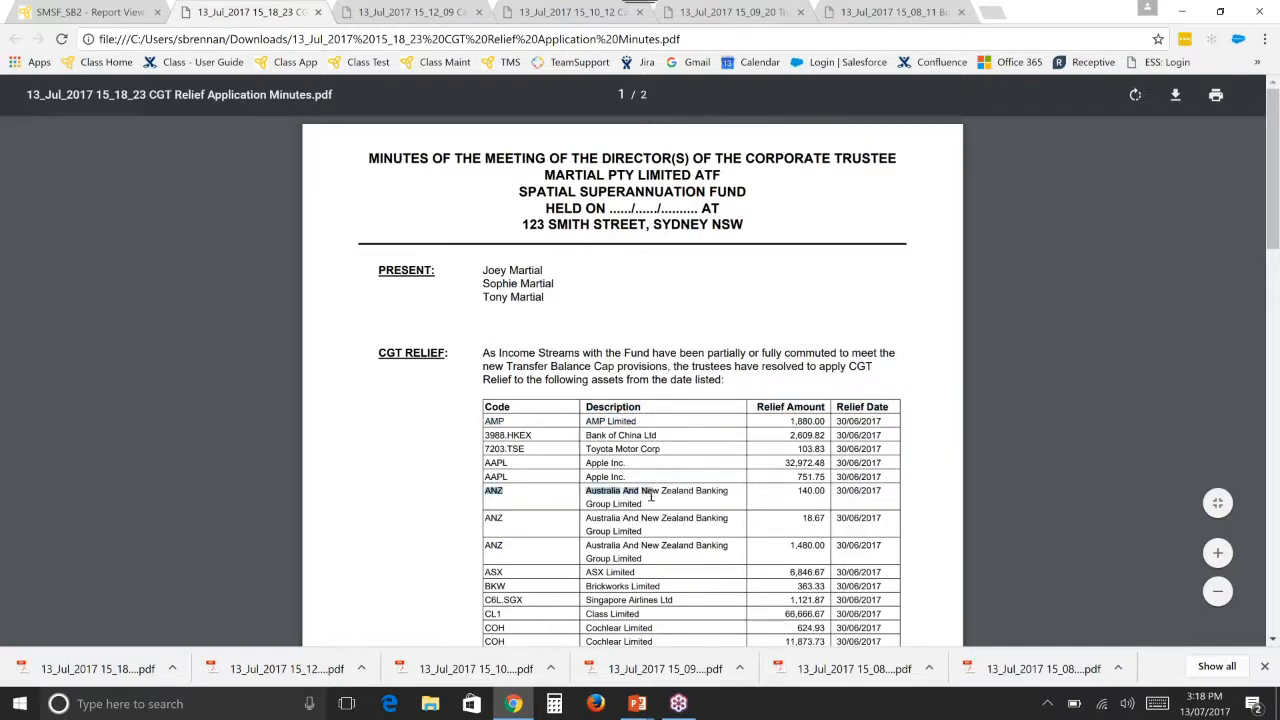
left_click_drag(587, 524, 613, 546)
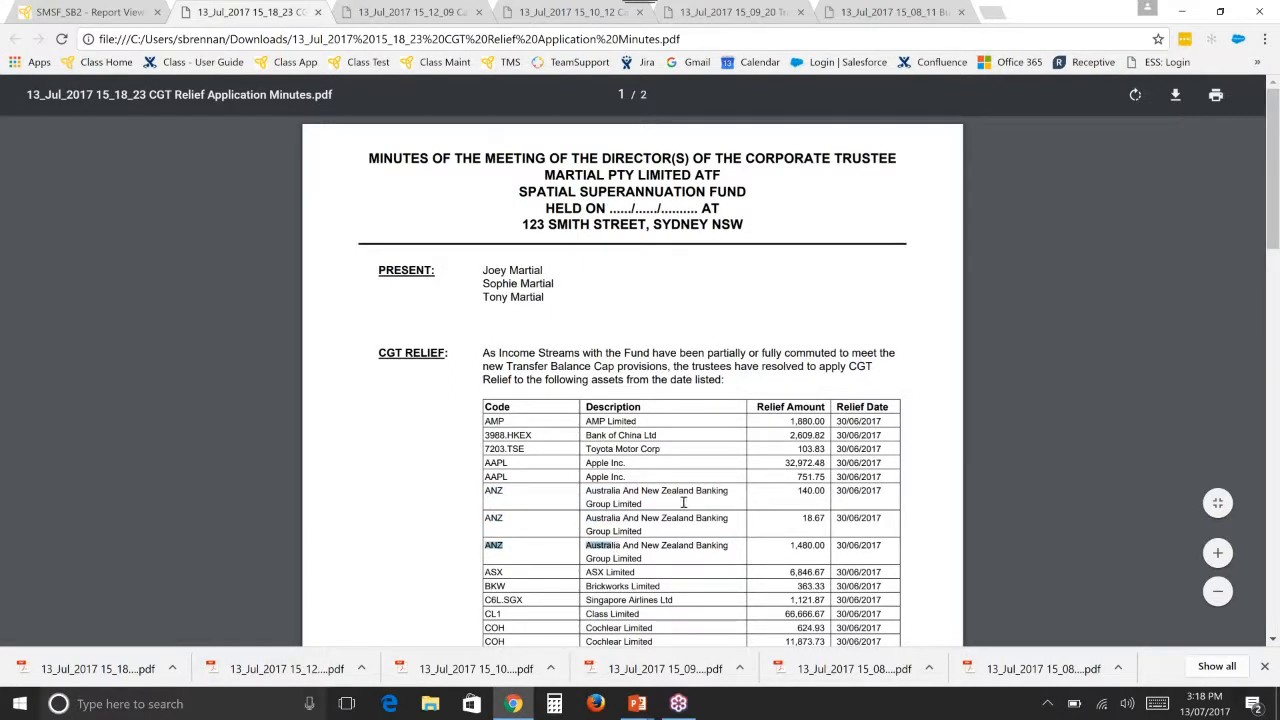
left_click_drag(818, 408, 826, 436)
left_click(802, 447)
double_click(804, 462)
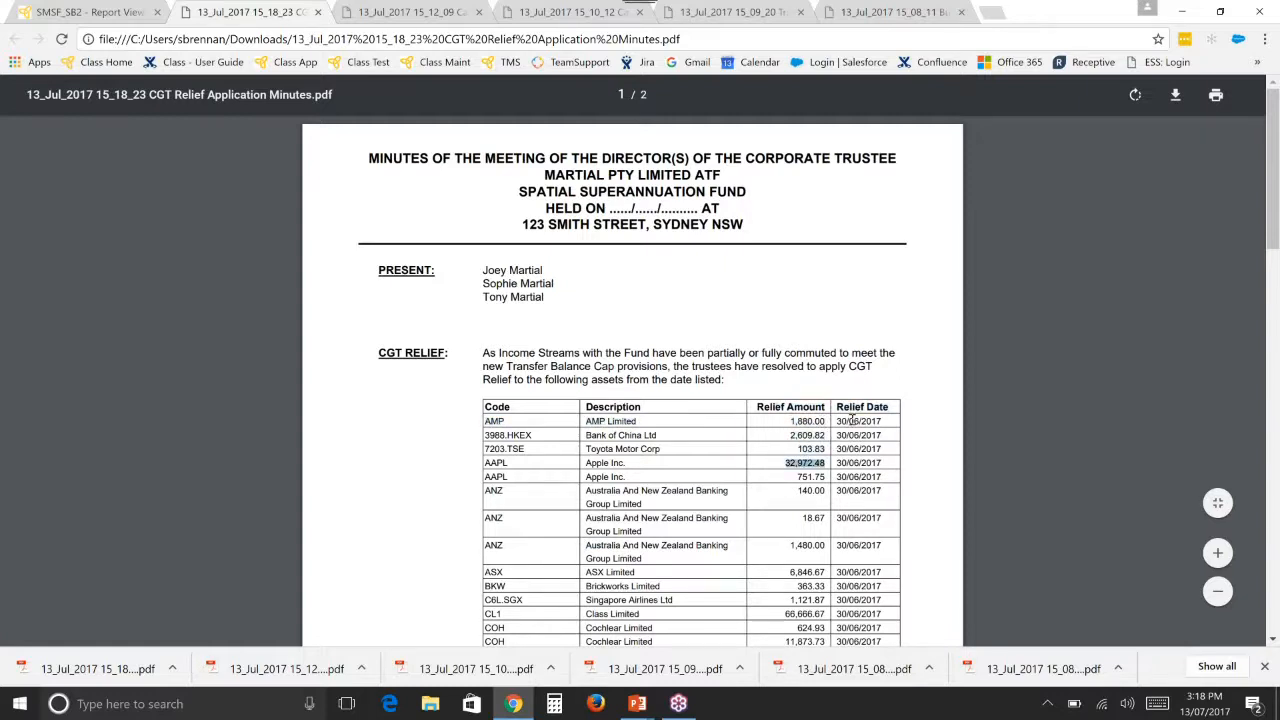
left_click_drag(837, 421, 885, 421)
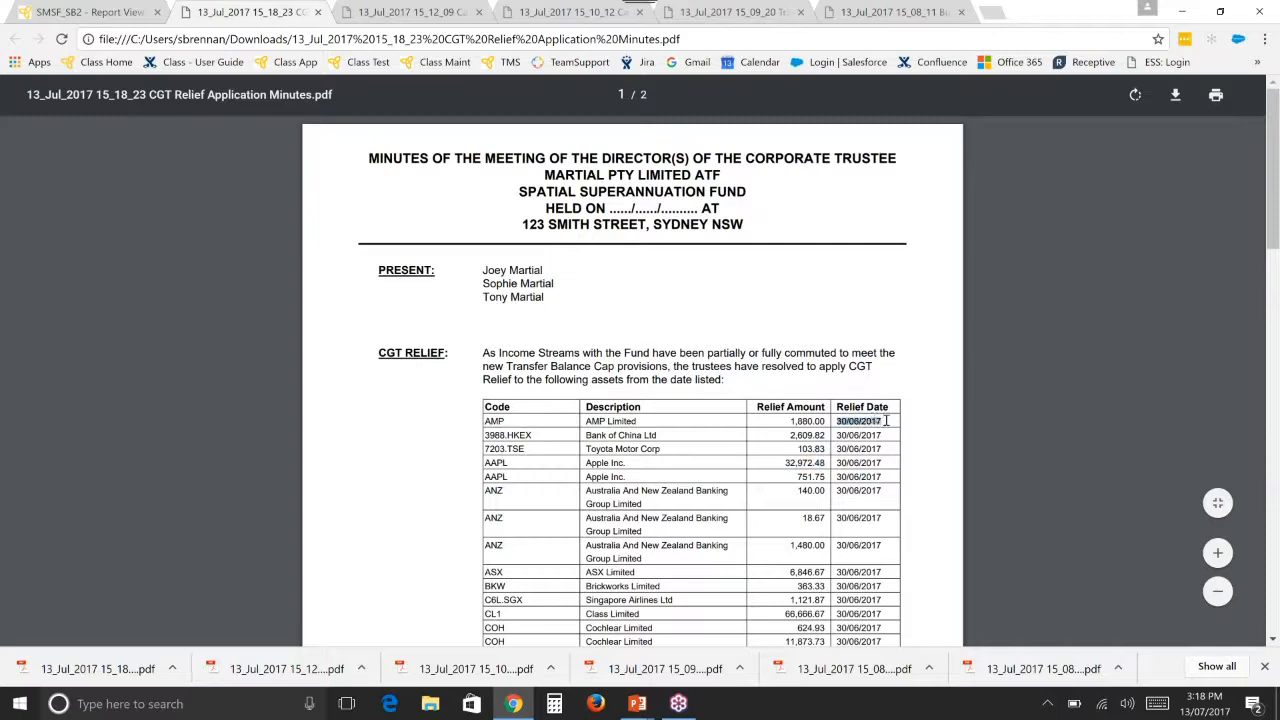
Read the remaining relief assets in the minutes through to the validity, revocation and closure resolutions
scroll(885, 421, "down", 3)
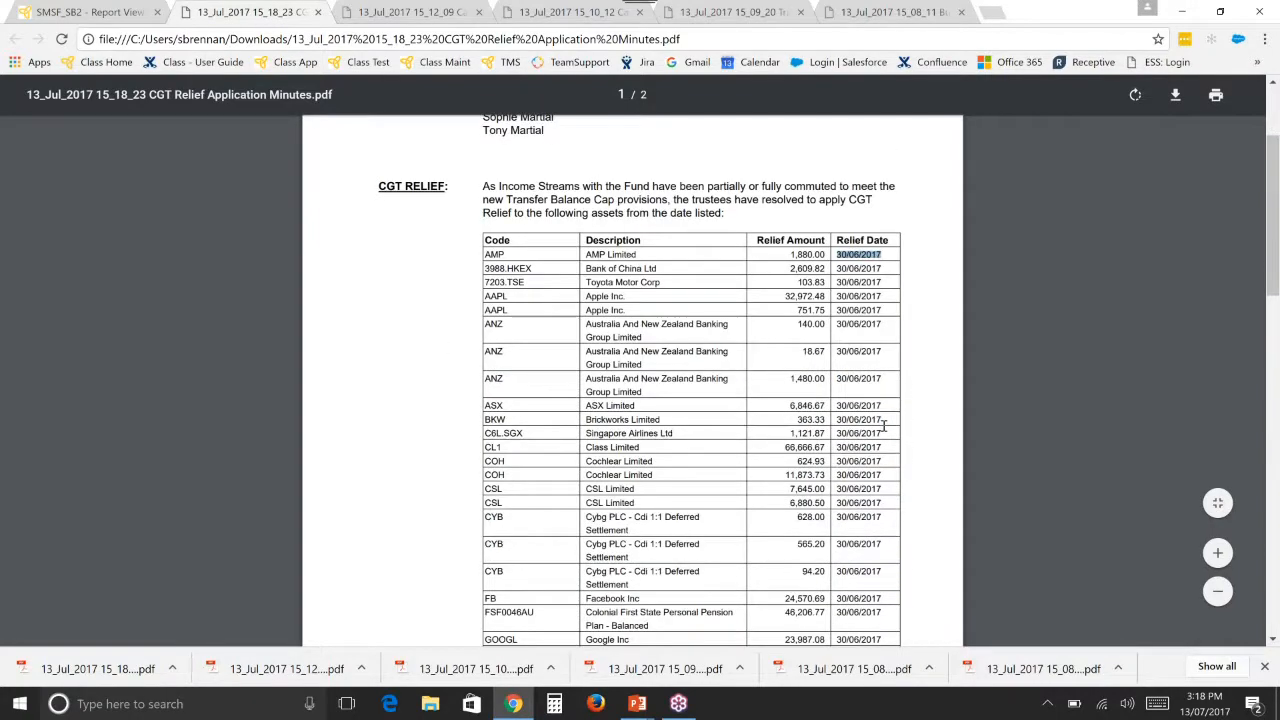
scroll(884, 426, "down", 3)
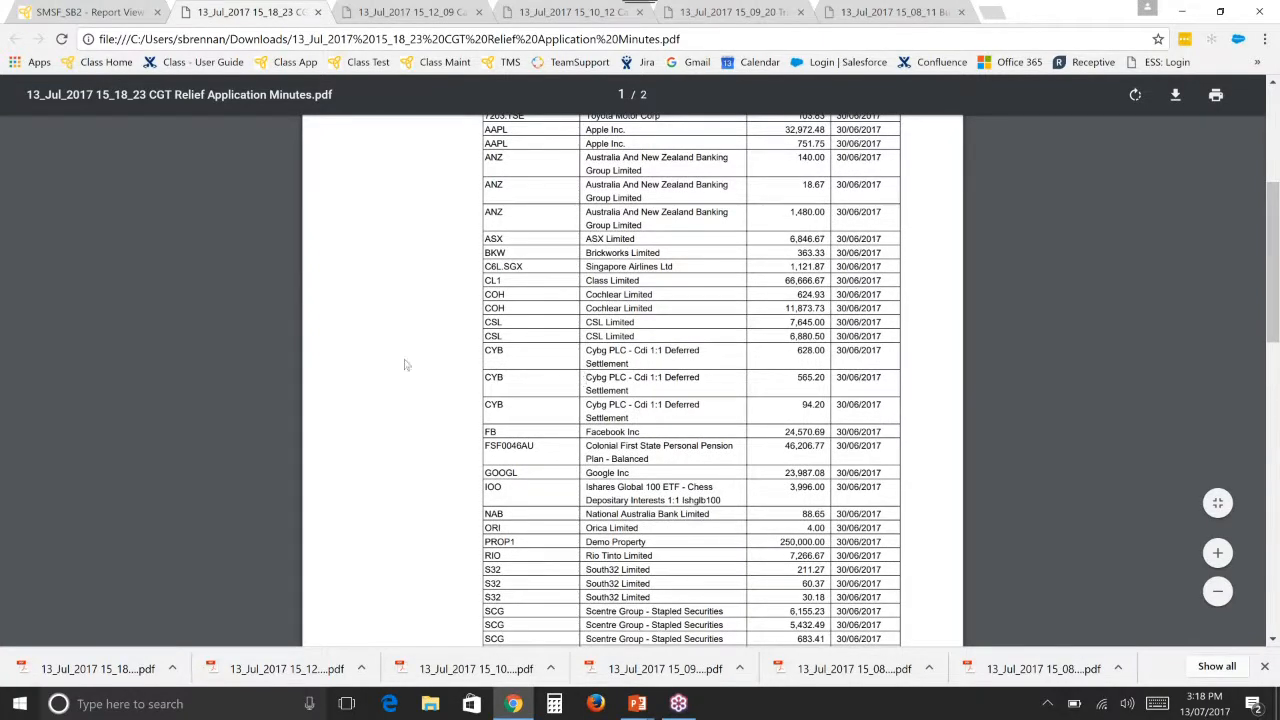
scroll(428, 338, "down", 1)
scroll(428, 338, "down", 3)
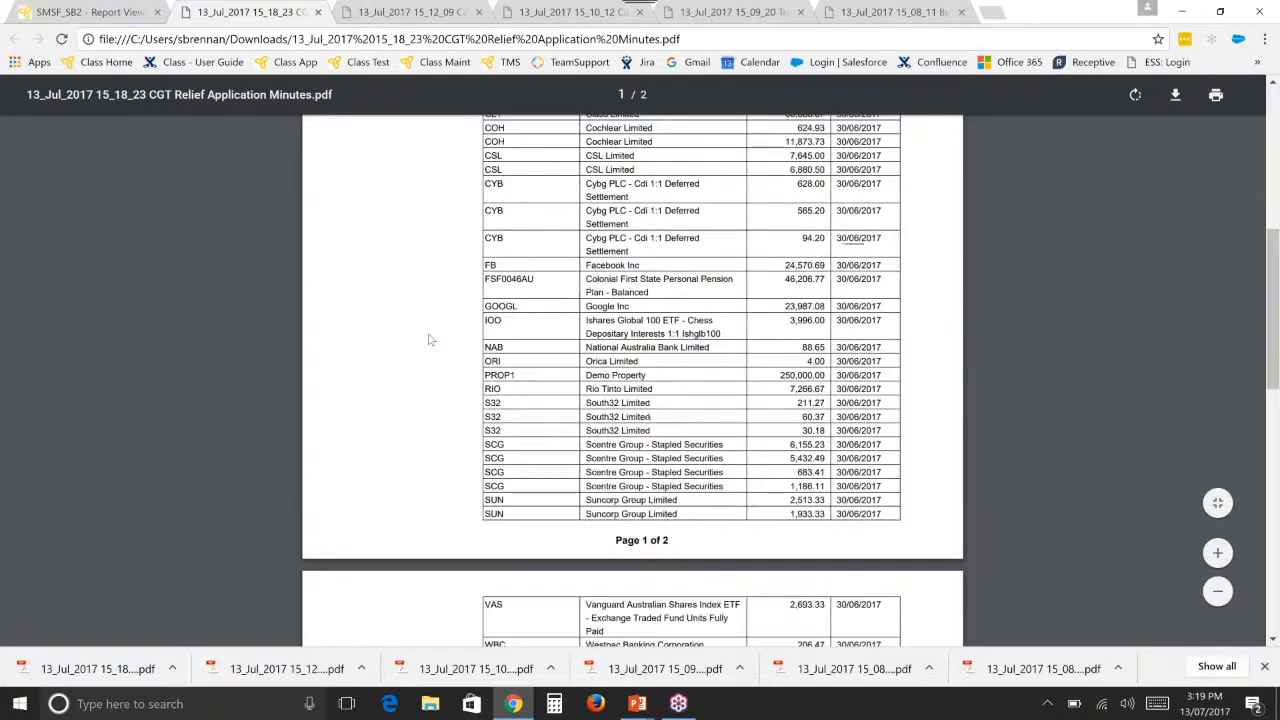
scroll(428, 340, "down", 3)
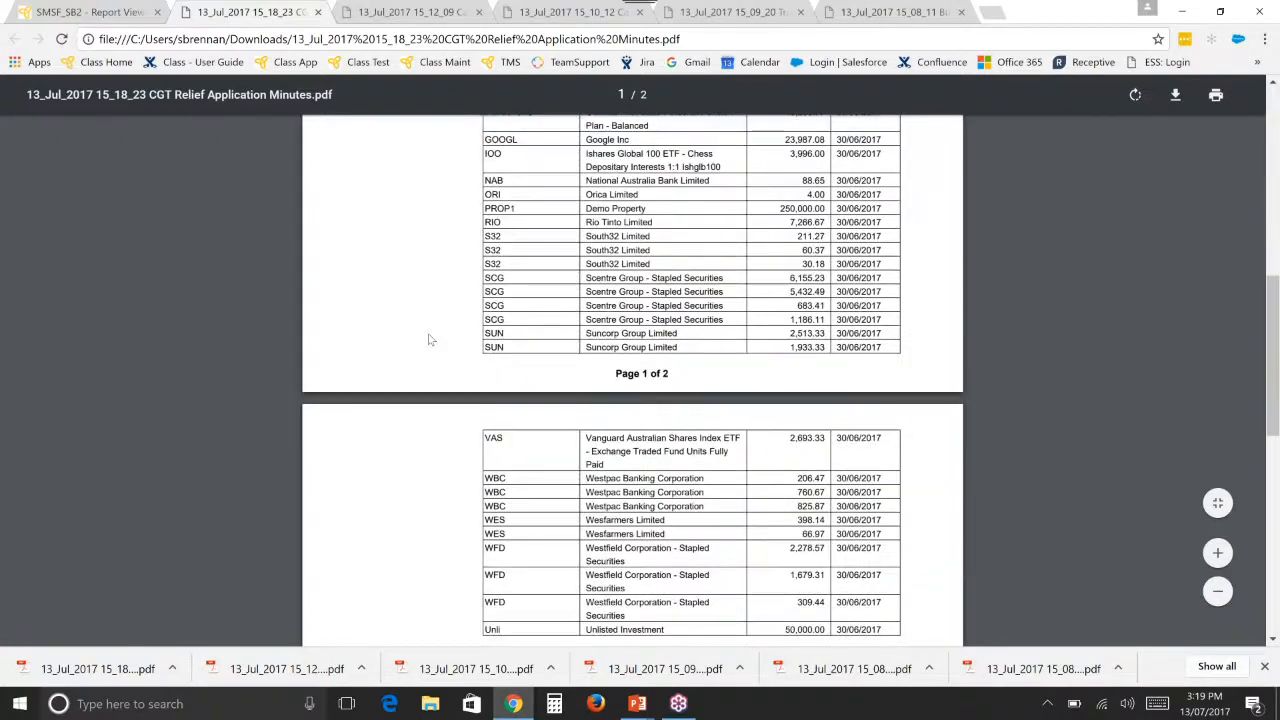
scroll(428, 340, "down", 3)
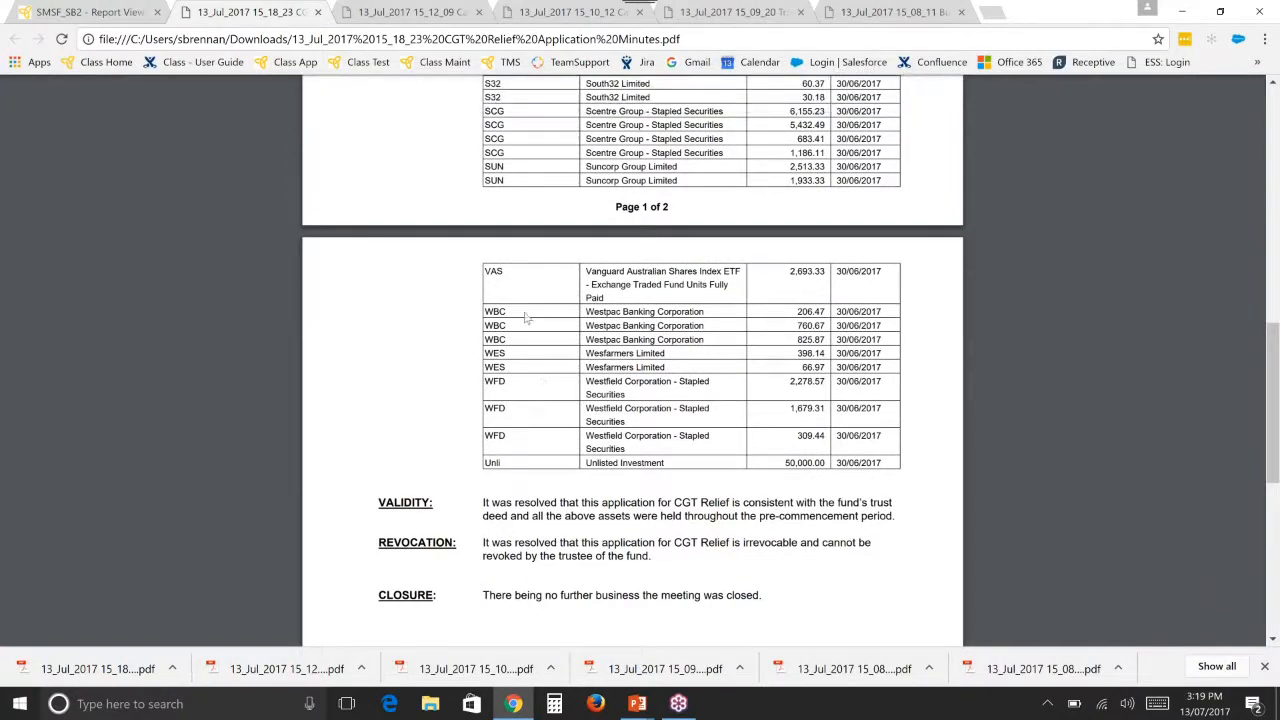
Return to the fund in Class and start a new member contribution dated 13/07/2017
left_click(79, 13)
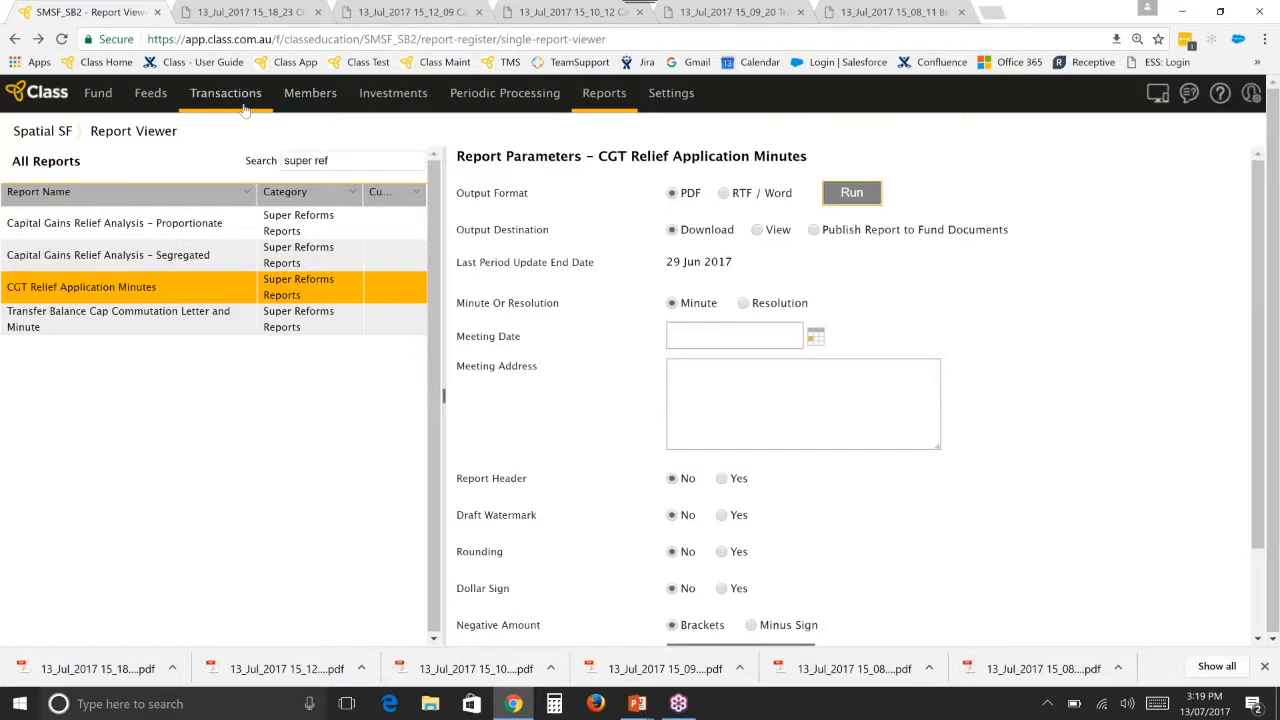
mouse_move(244, 110)
mouse_move(443, 200)
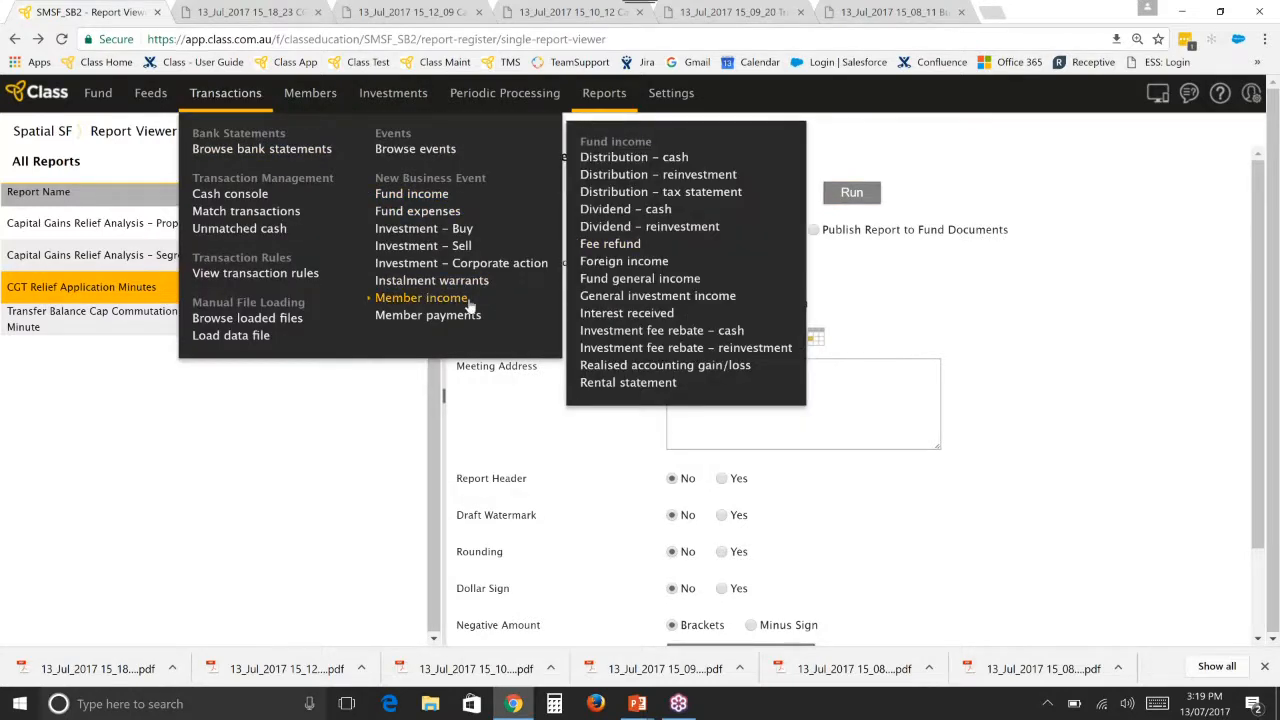
mouse_move(470, 305)
left_click(643, 157)
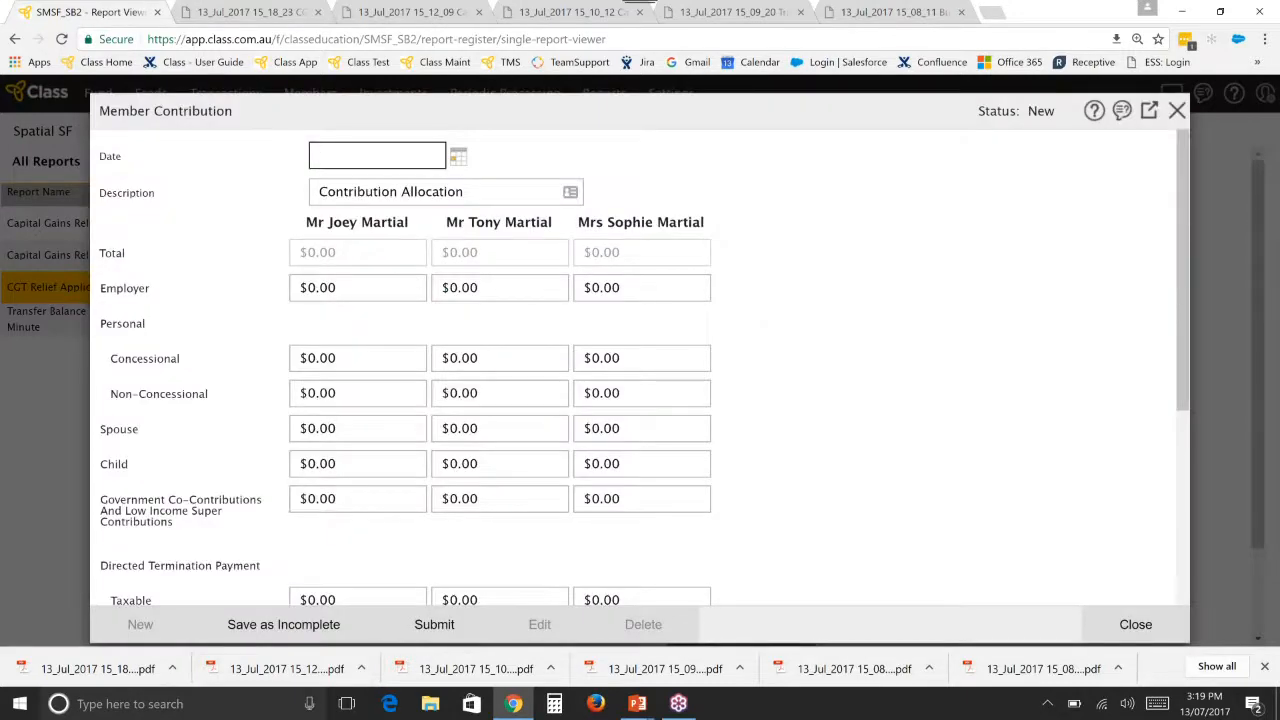
left_click_drag(100, 288, 267, 289)
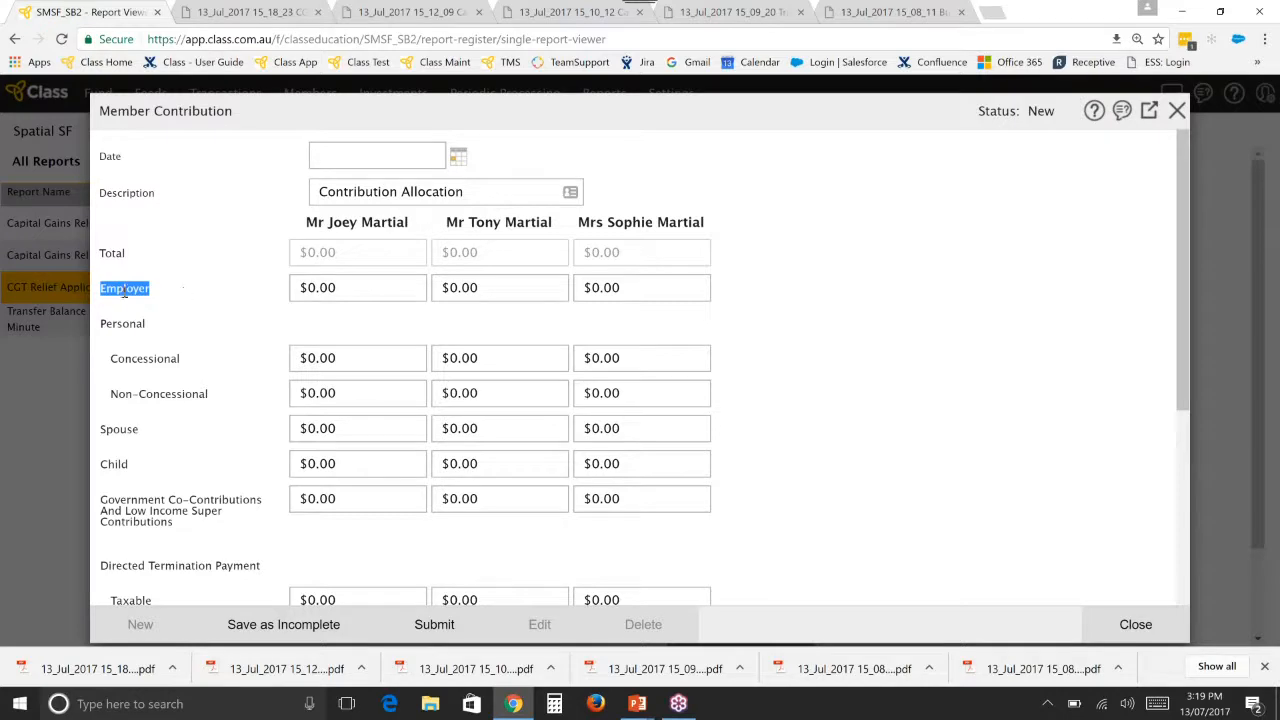
left_click(436, 157)
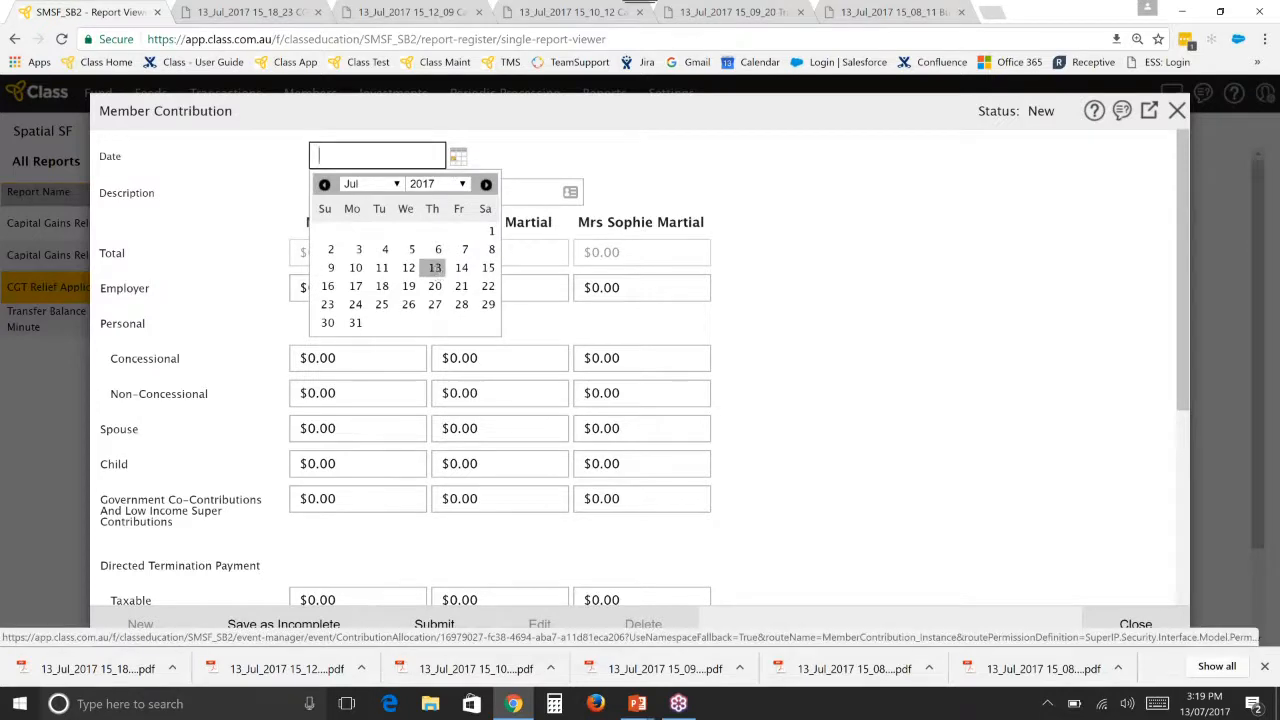
left_click(435, 268)
Examine the Employer Mandatory and Employer Voluntary rows in the member contribution
left_click_drag(112, 323, 220, 324)
left_click_drag(112, 358, 223, 357)
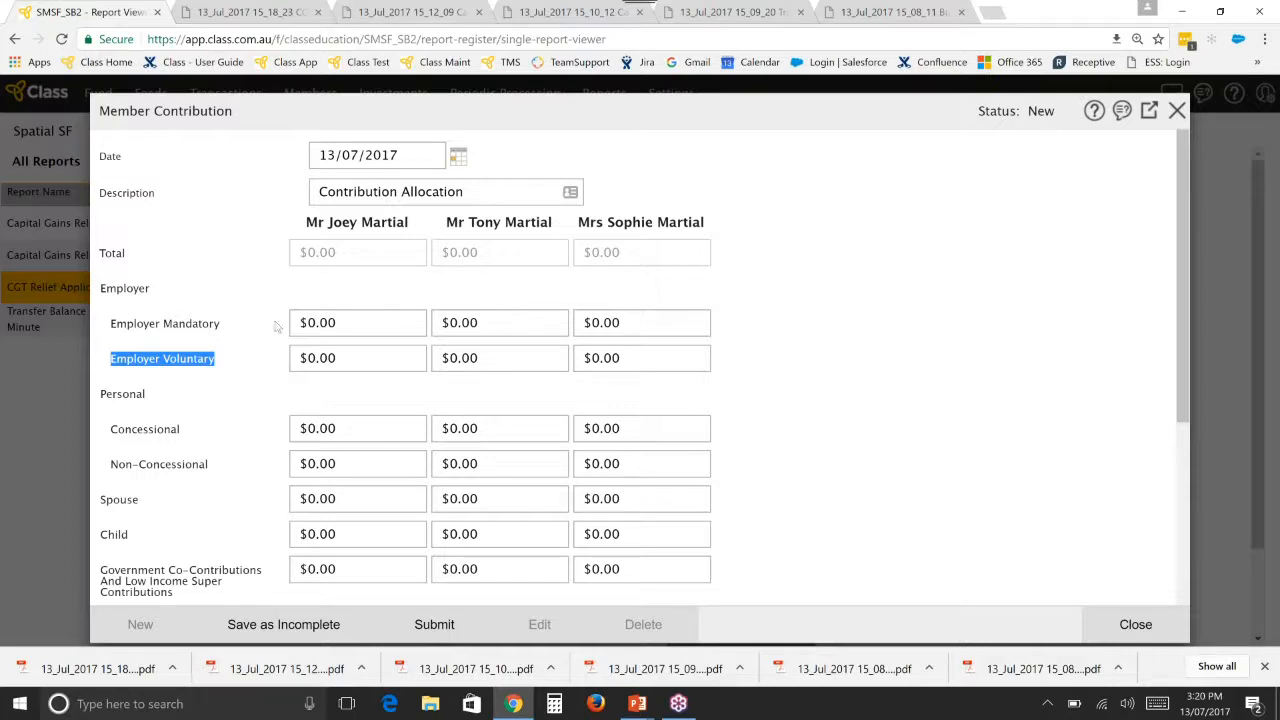
left_click_drag(164, 323, 212, 325)
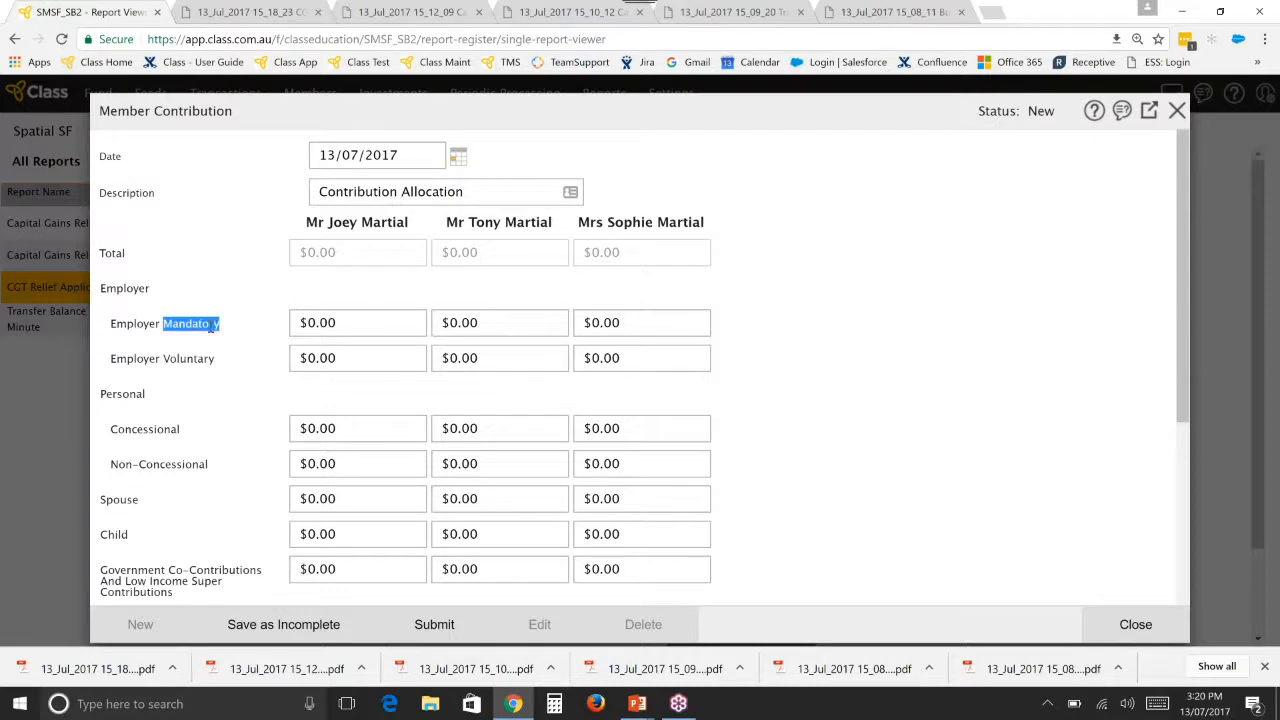
left_click(165, 358)
double_click(173, 358)
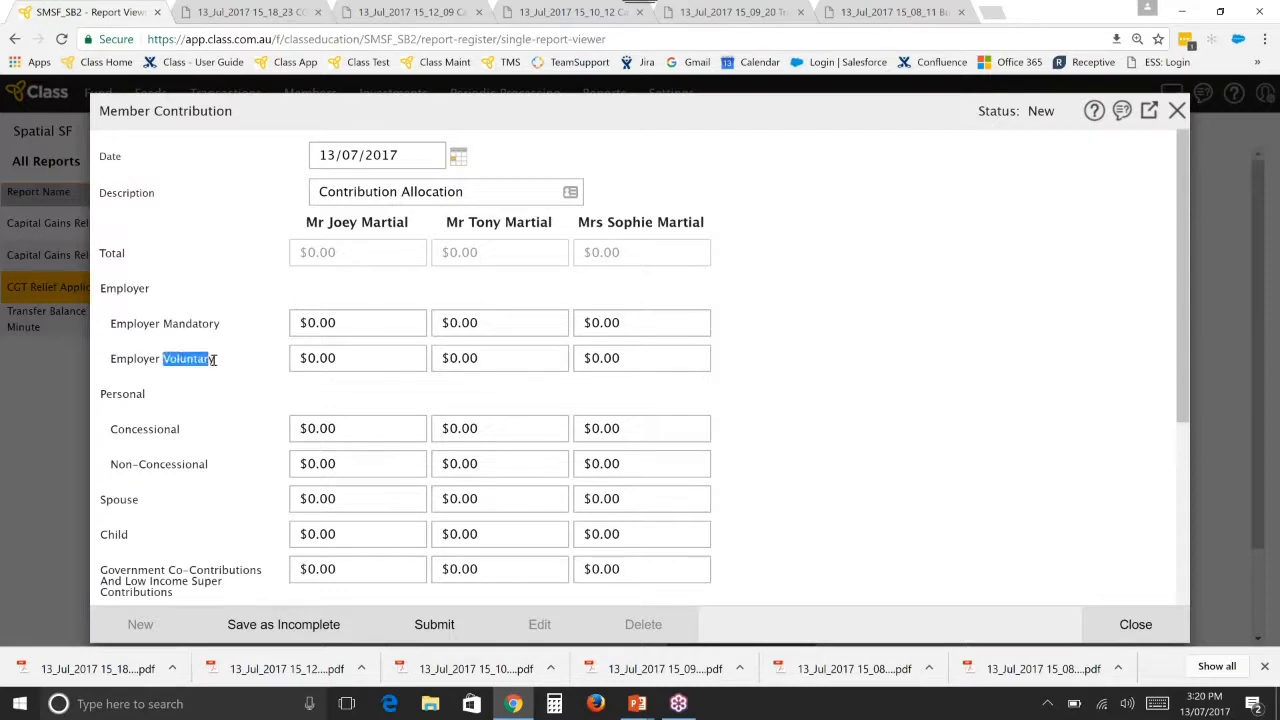
Try to submit a $35,000.00 employer mandatory contribution for the first member, review the contribution limit warning and close the form without submitting
left_click(383, 321)
type("35")
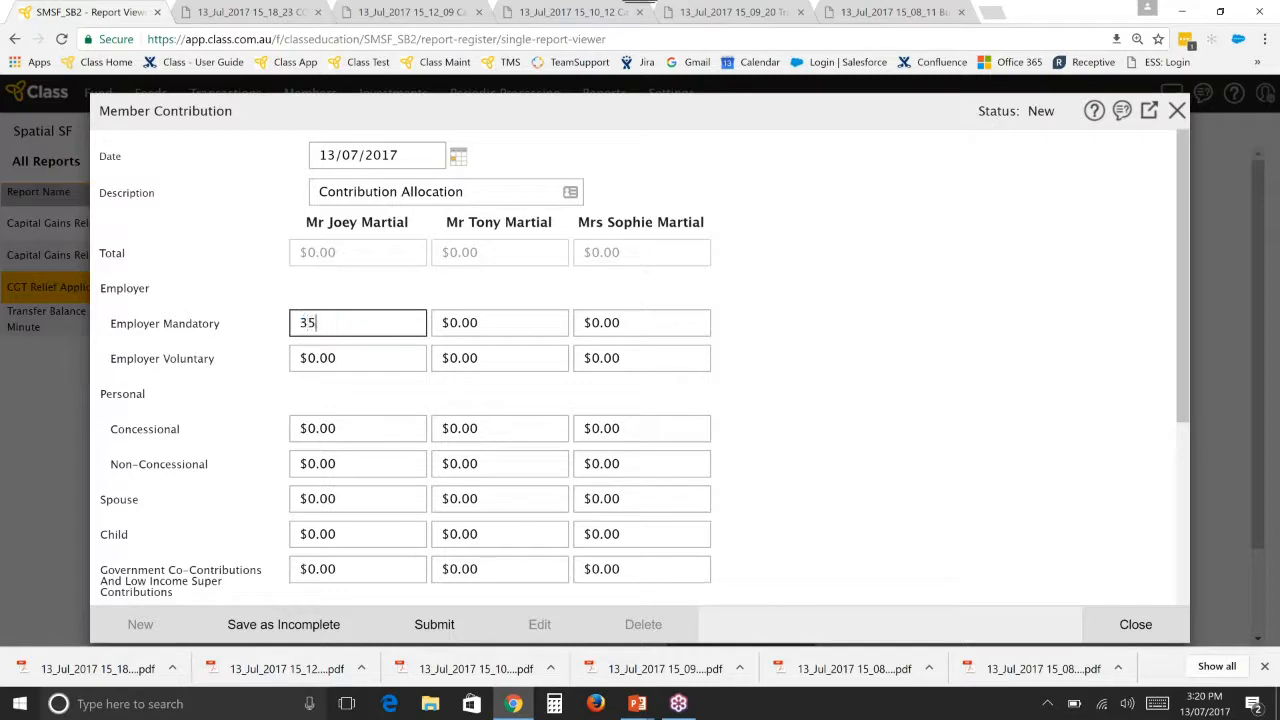
type(",0000")
key("Tab")
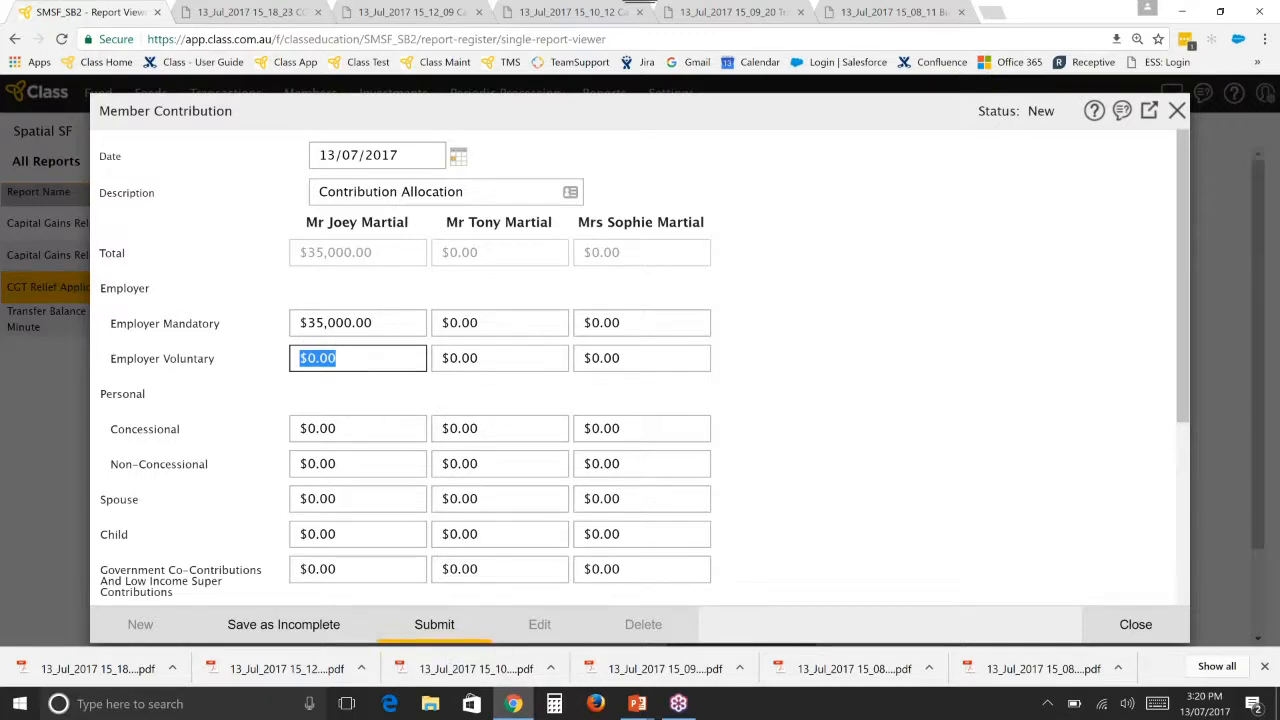
left_click(434, 624)
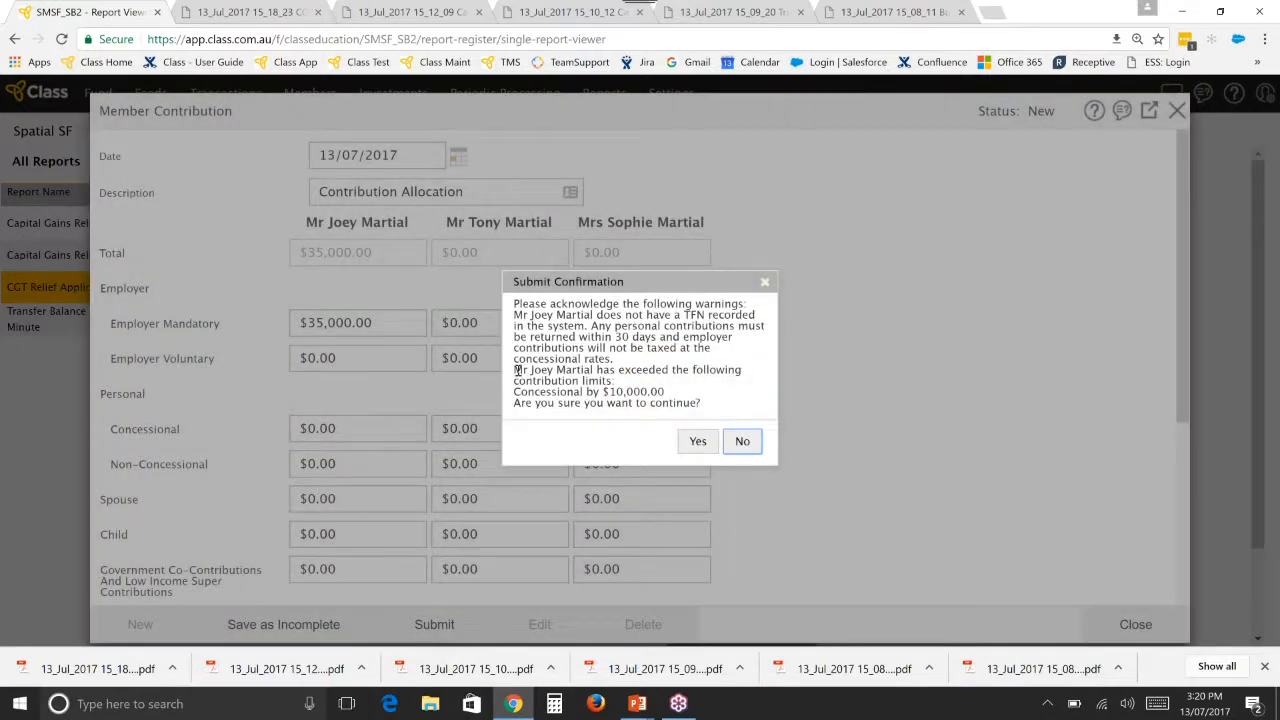
left_click_drag(516, 370, 675, 391)
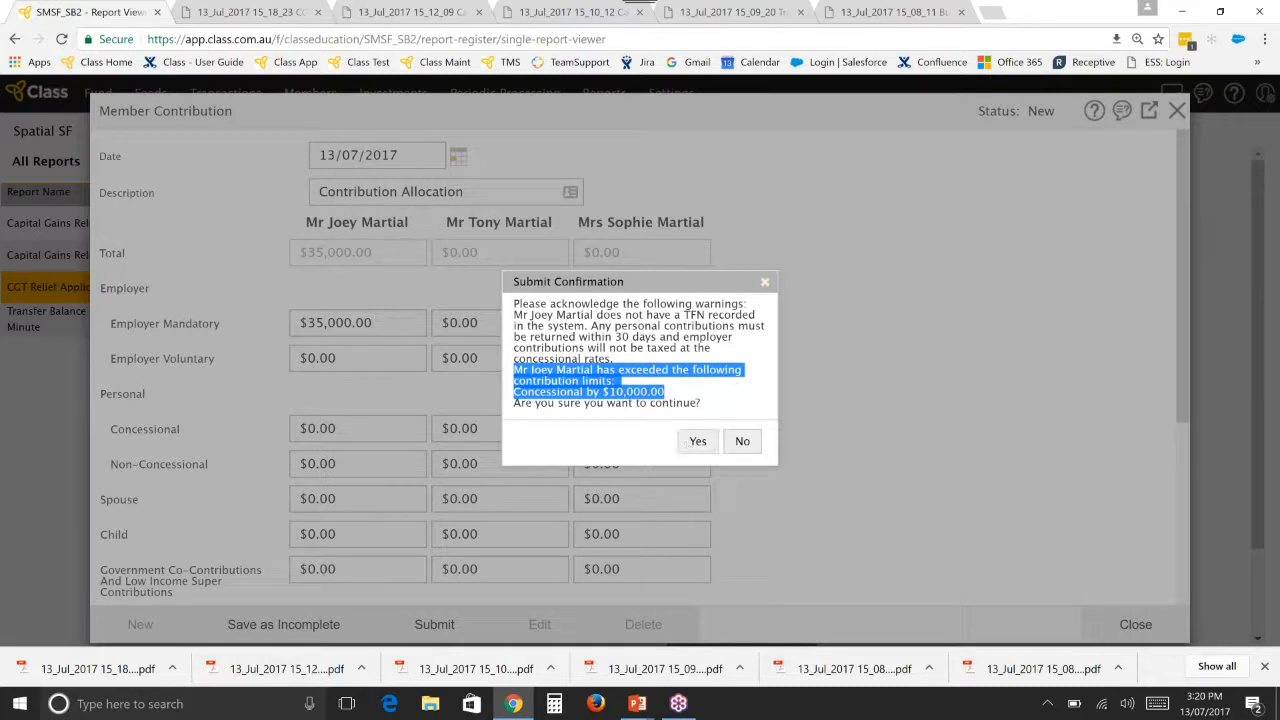
left_click(764, 285)
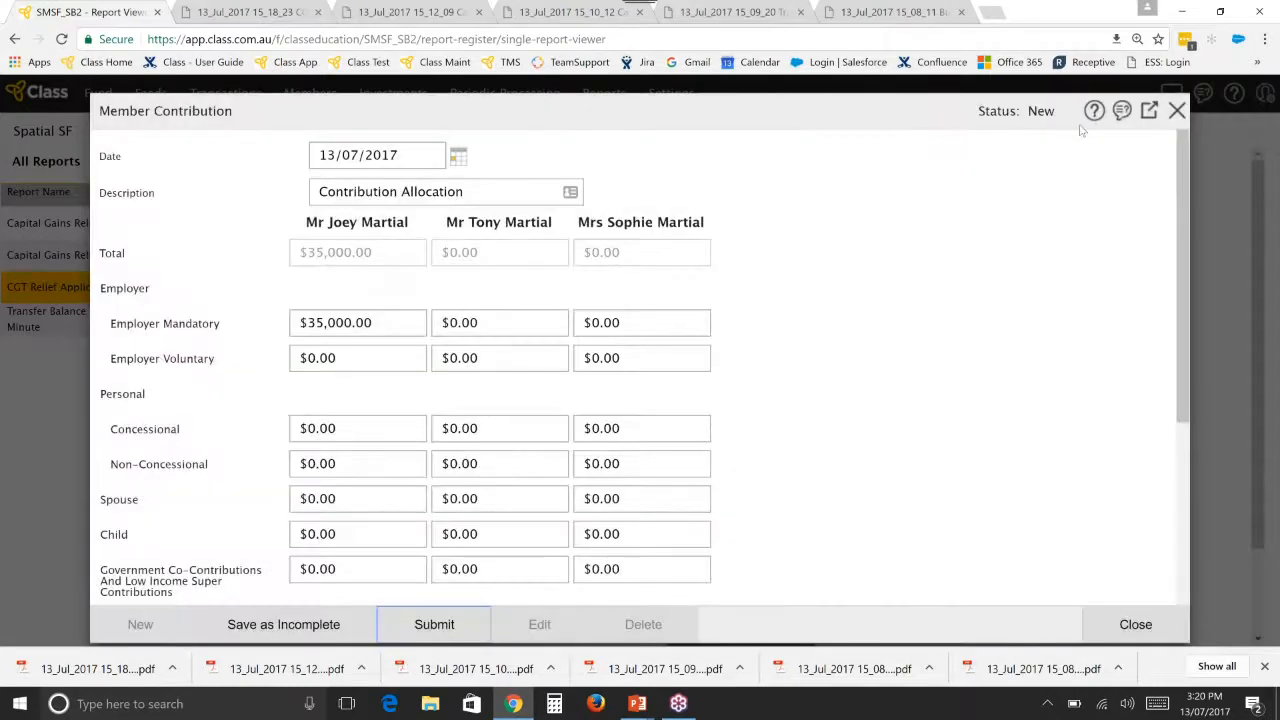
left_click(1177, 112)
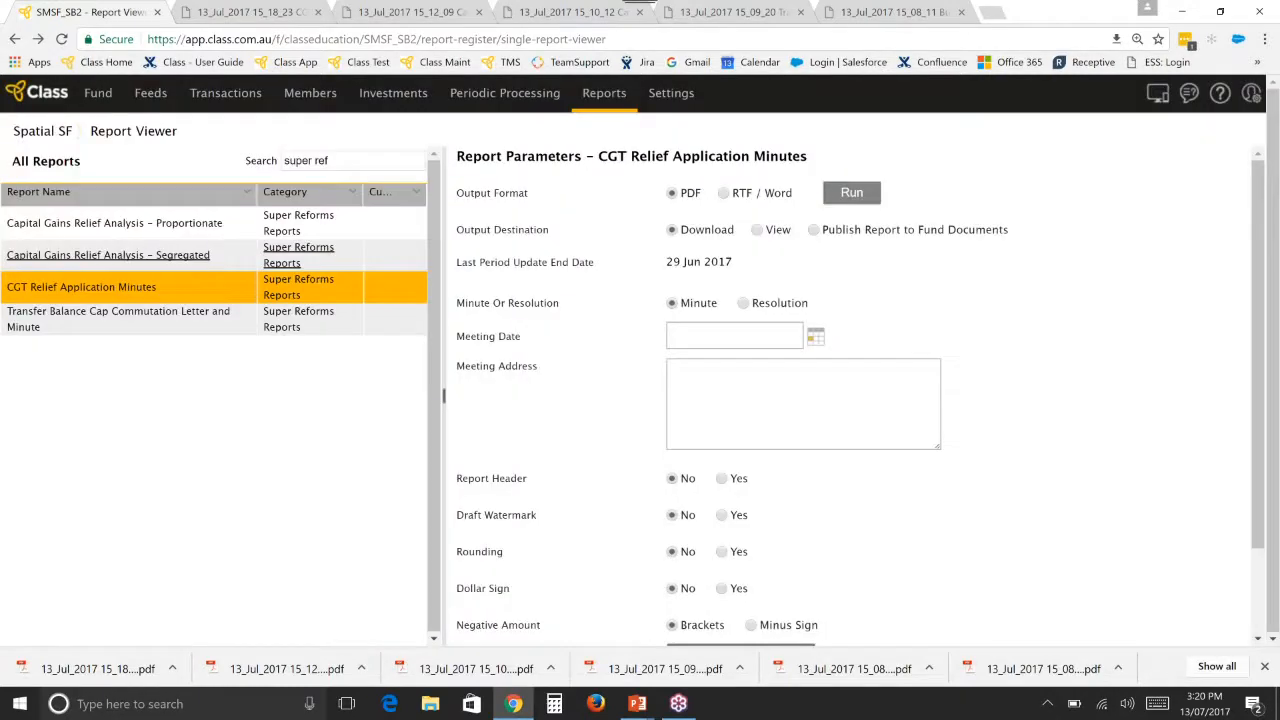
Start a bulk pension commutation dated 13/07/2017, examine the Reason For Commutation options and close it without submitting
mouse_move(325, 94)
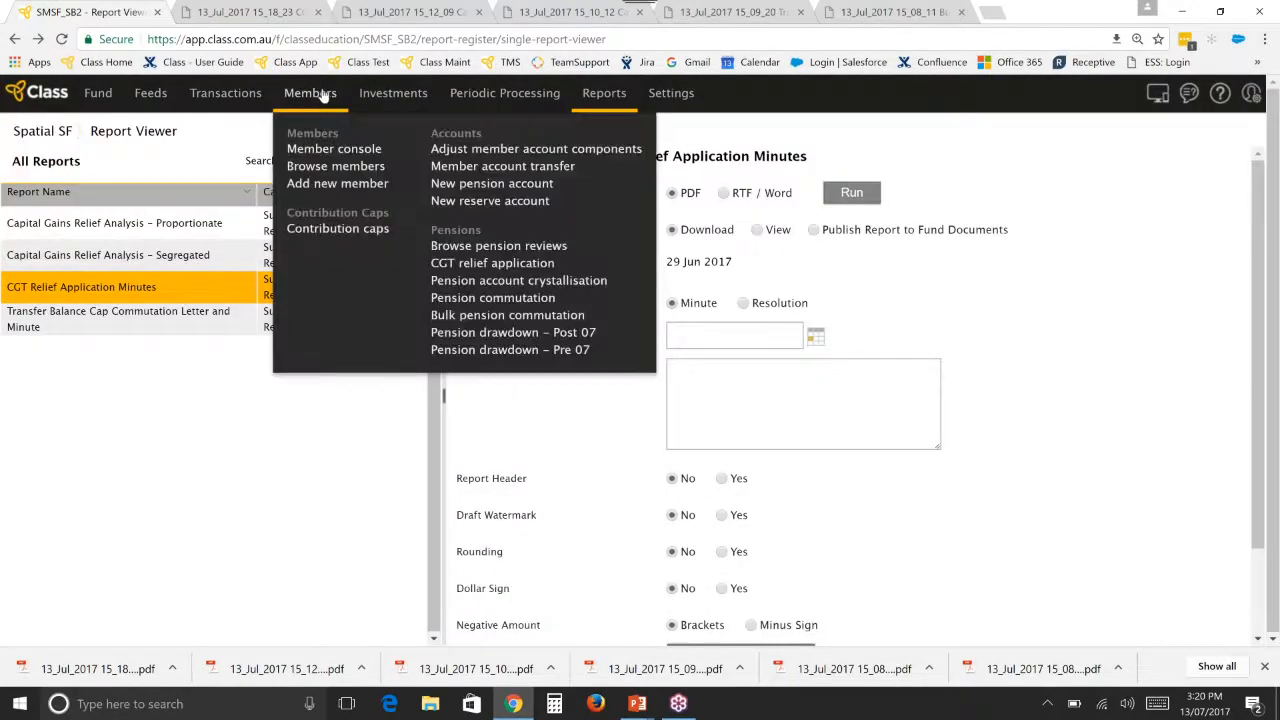
left_click(462, 323)
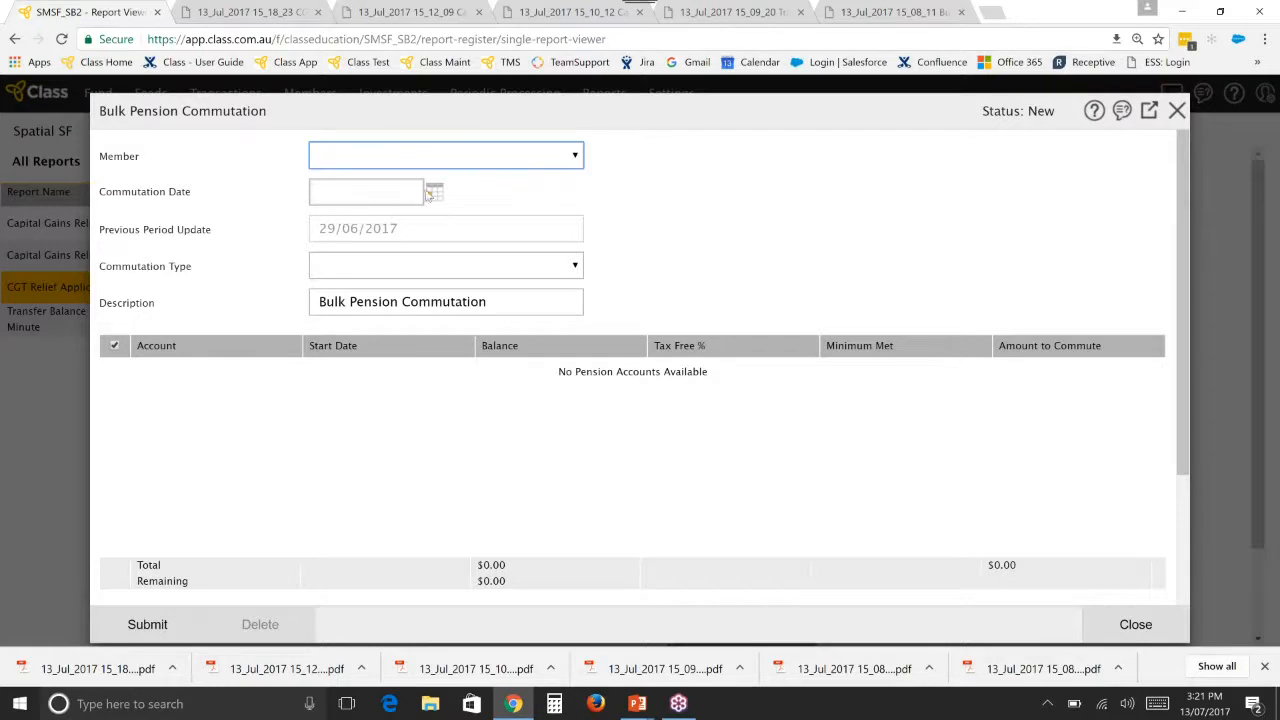
left_click(432, 193)
left_click(414, 316)
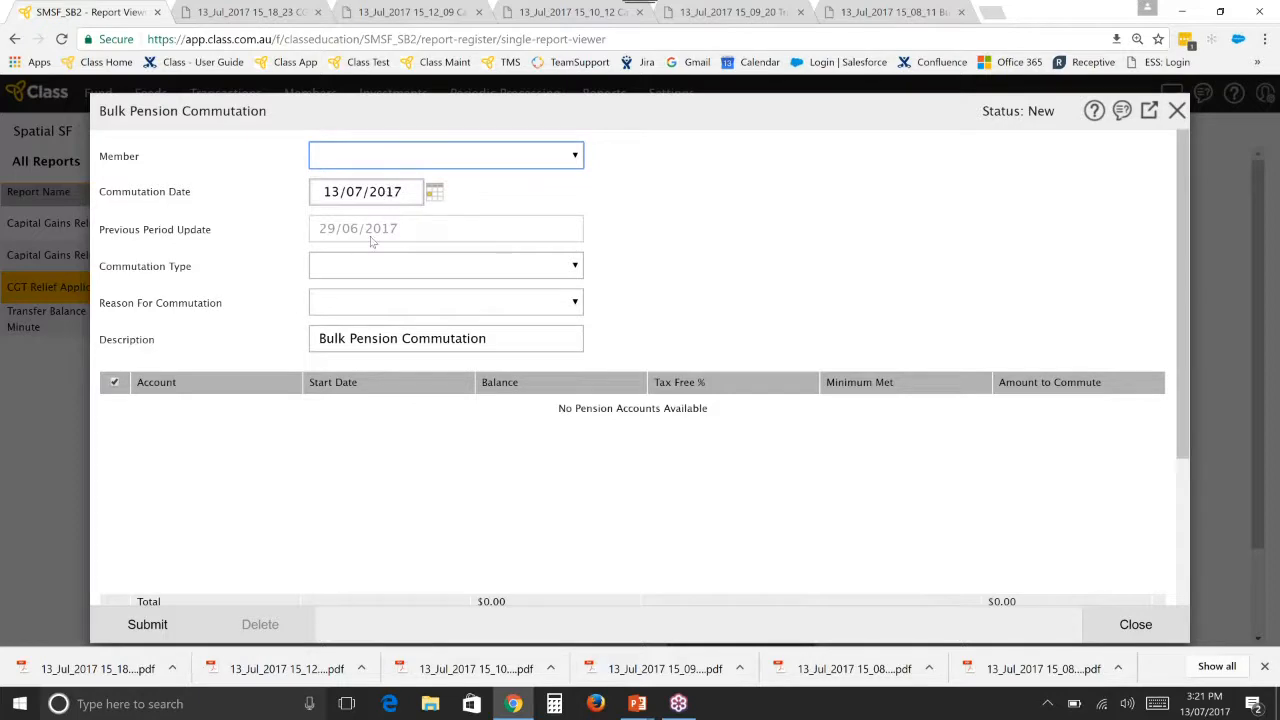
left_click_drag(97, 306, 236, 306)
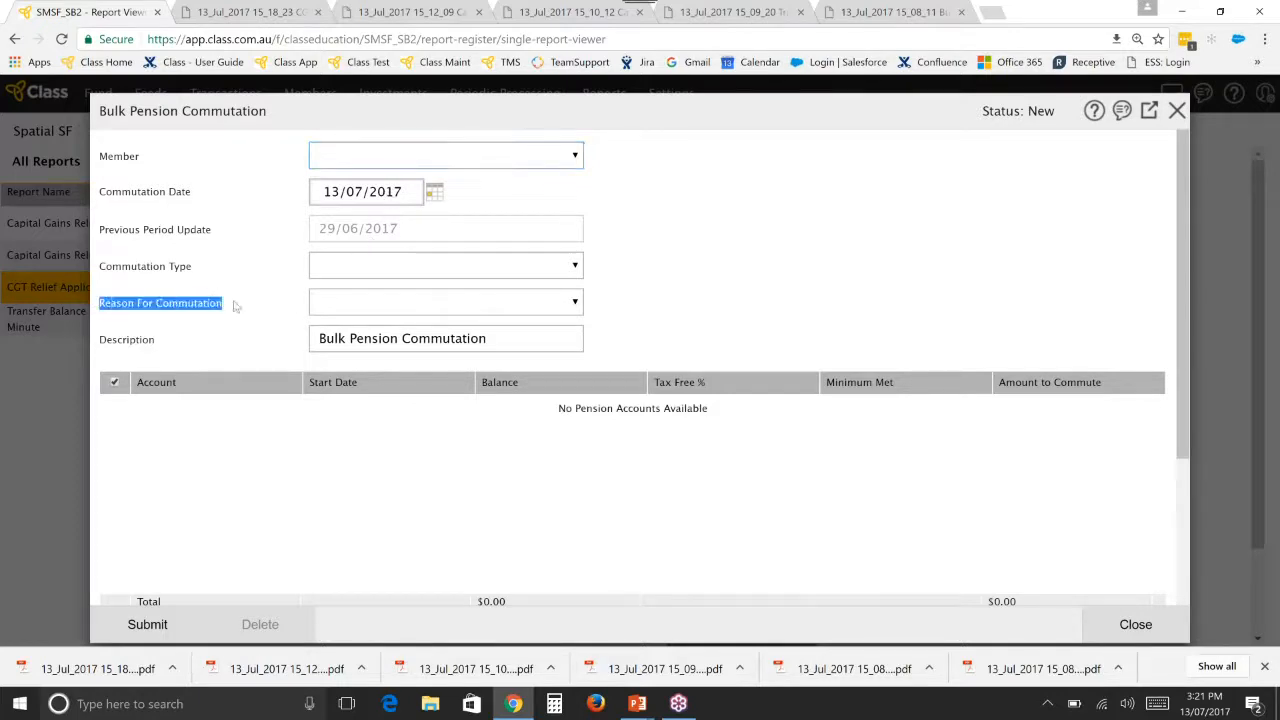
left_click(555, 303)
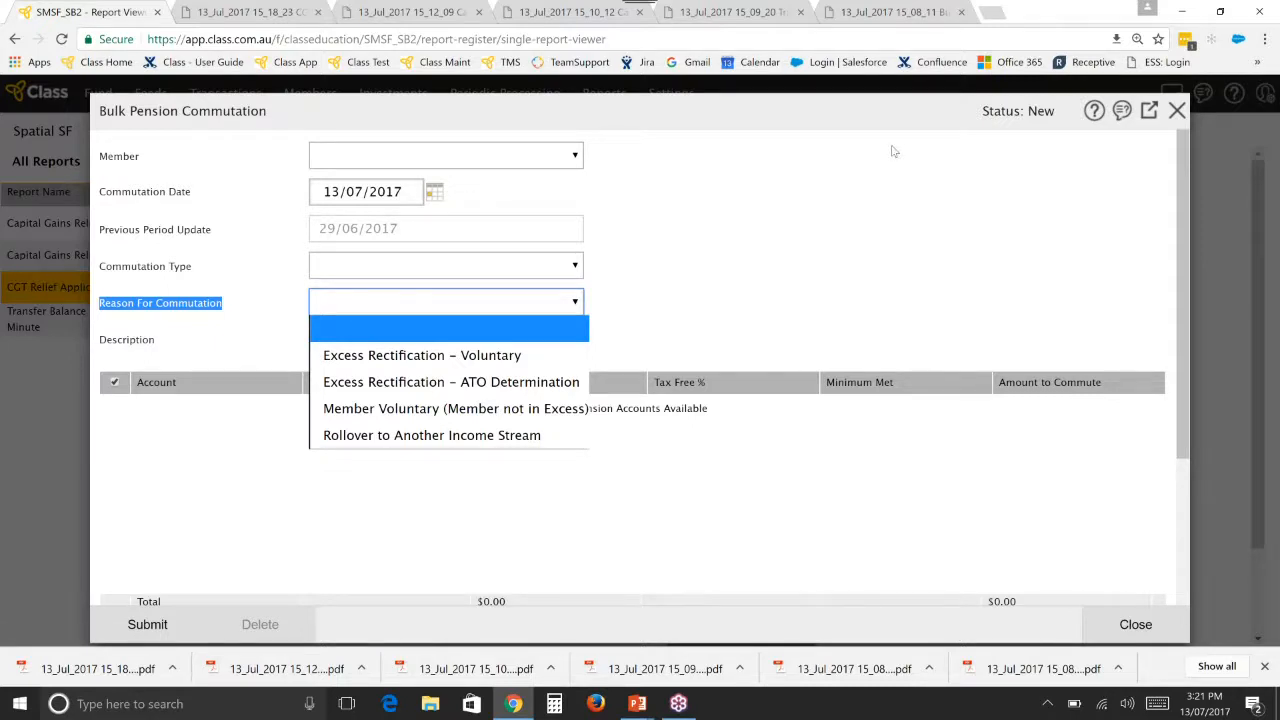
left_click(1177, 111)
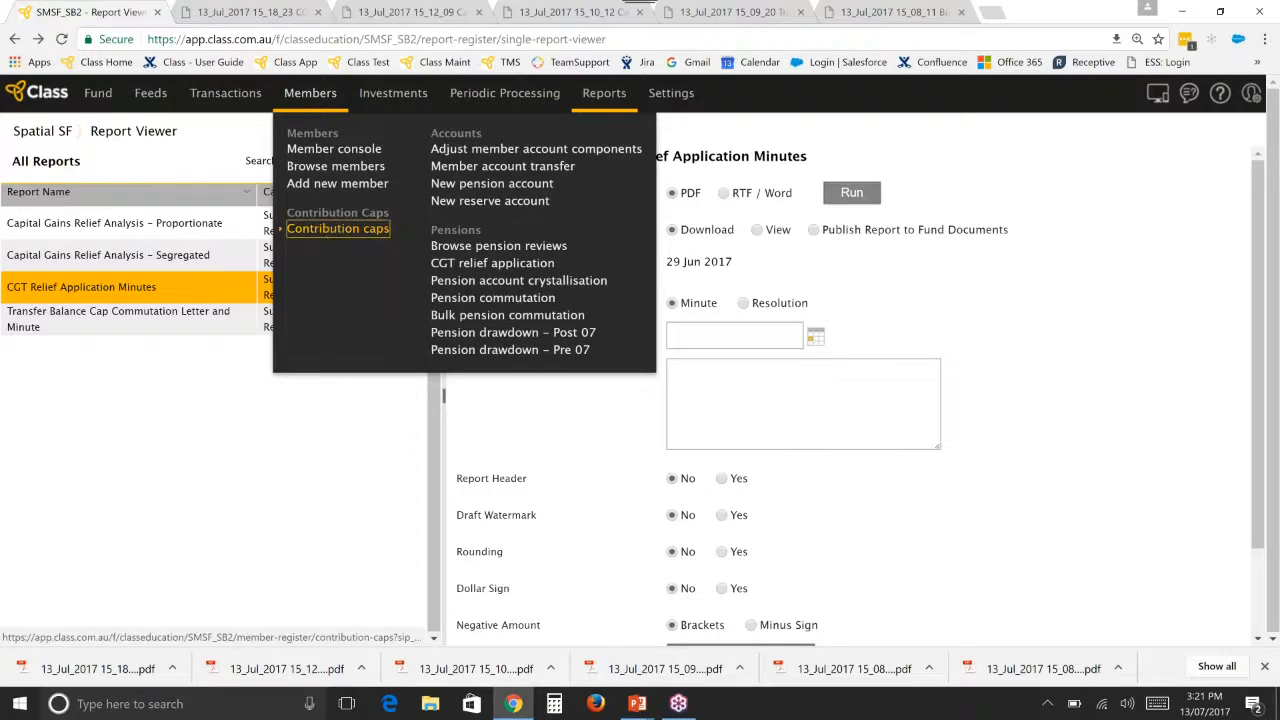
Open the 2017-18 contribution caps and set the first member's external superannuation balance at 30 June 2017 to $1,000,000.00
left_click(331, 230)
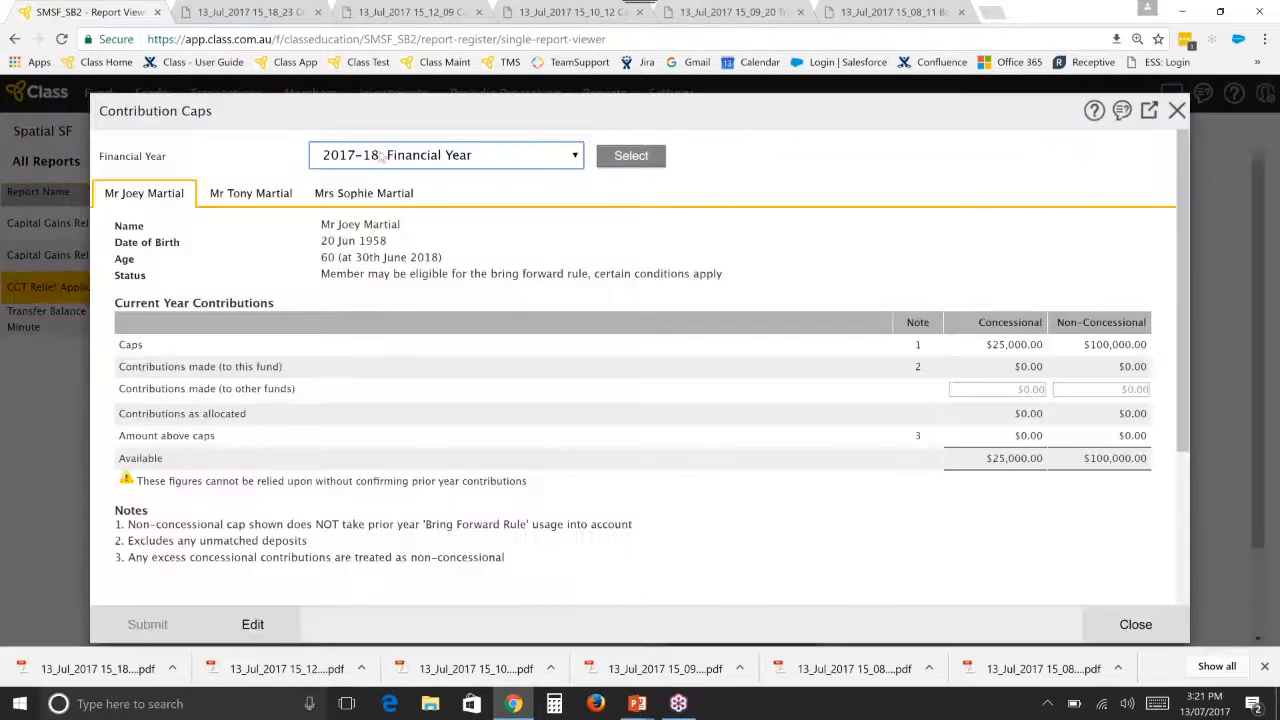
scroll(640, 370, "down", 3)
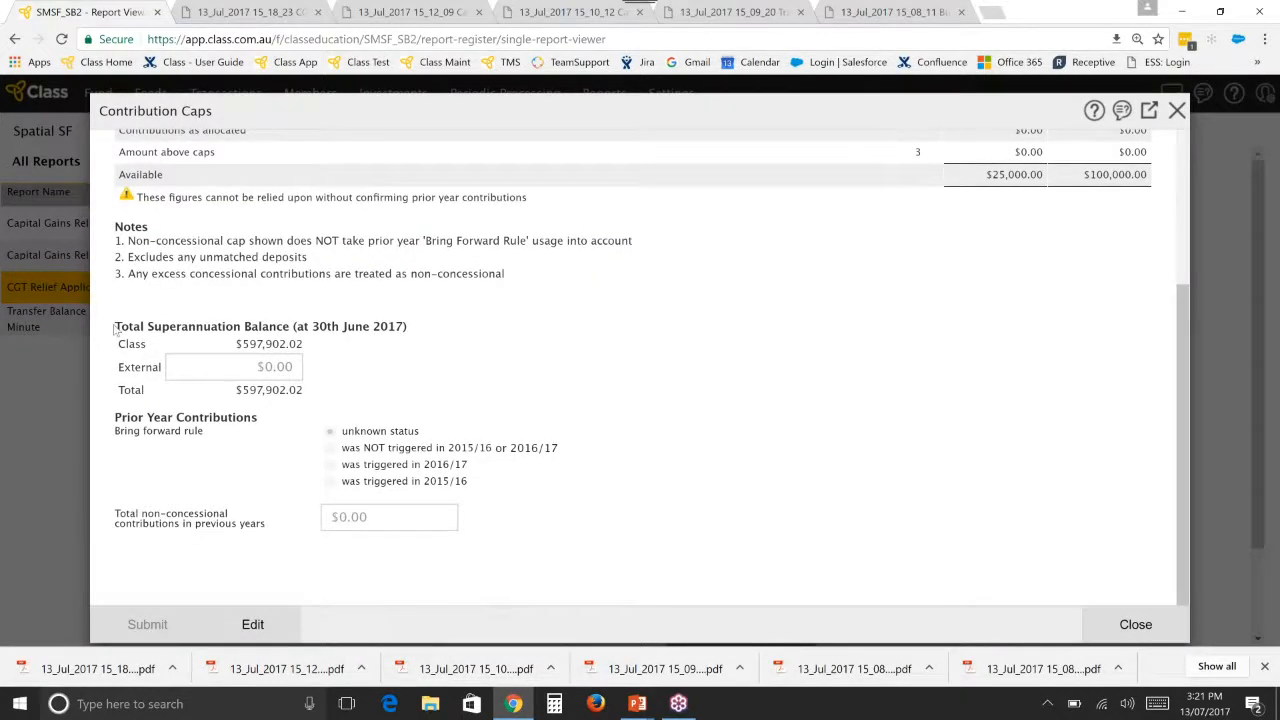
left_click_drag(124, 368, 164, 369)
left_click(243, 622)
left_click(295, 367)
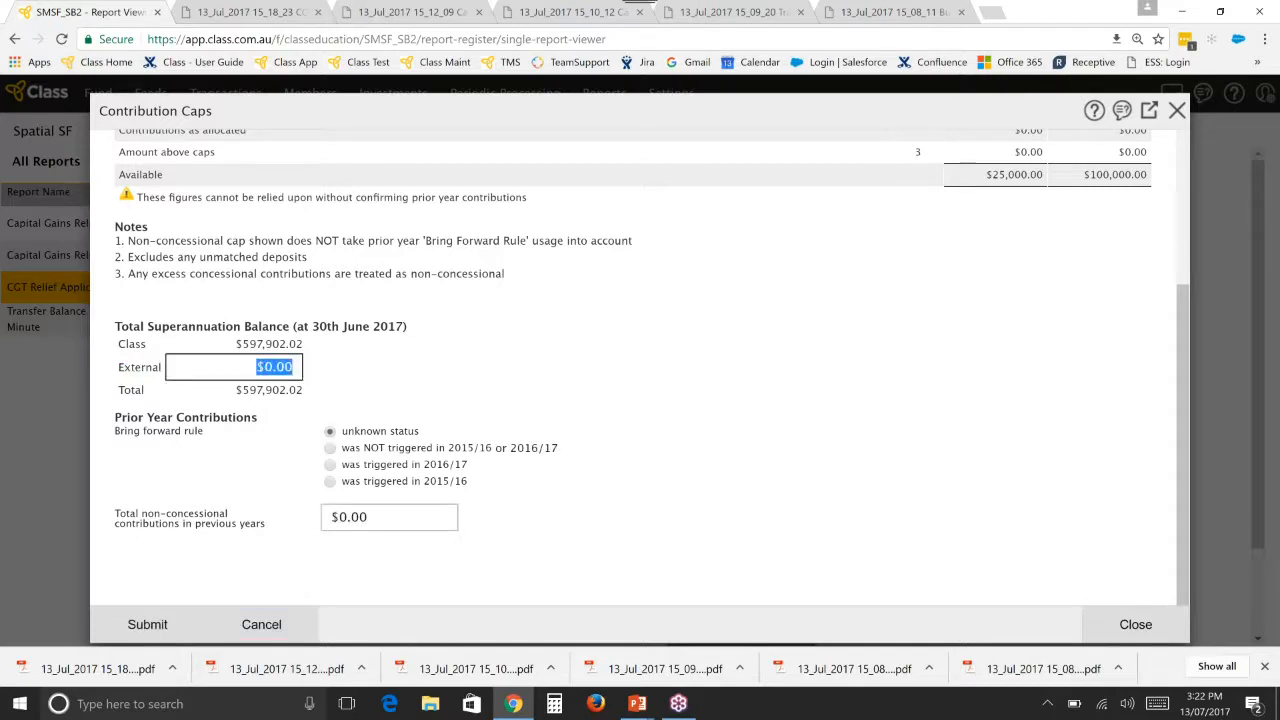
type("1000000")
key("Tab")
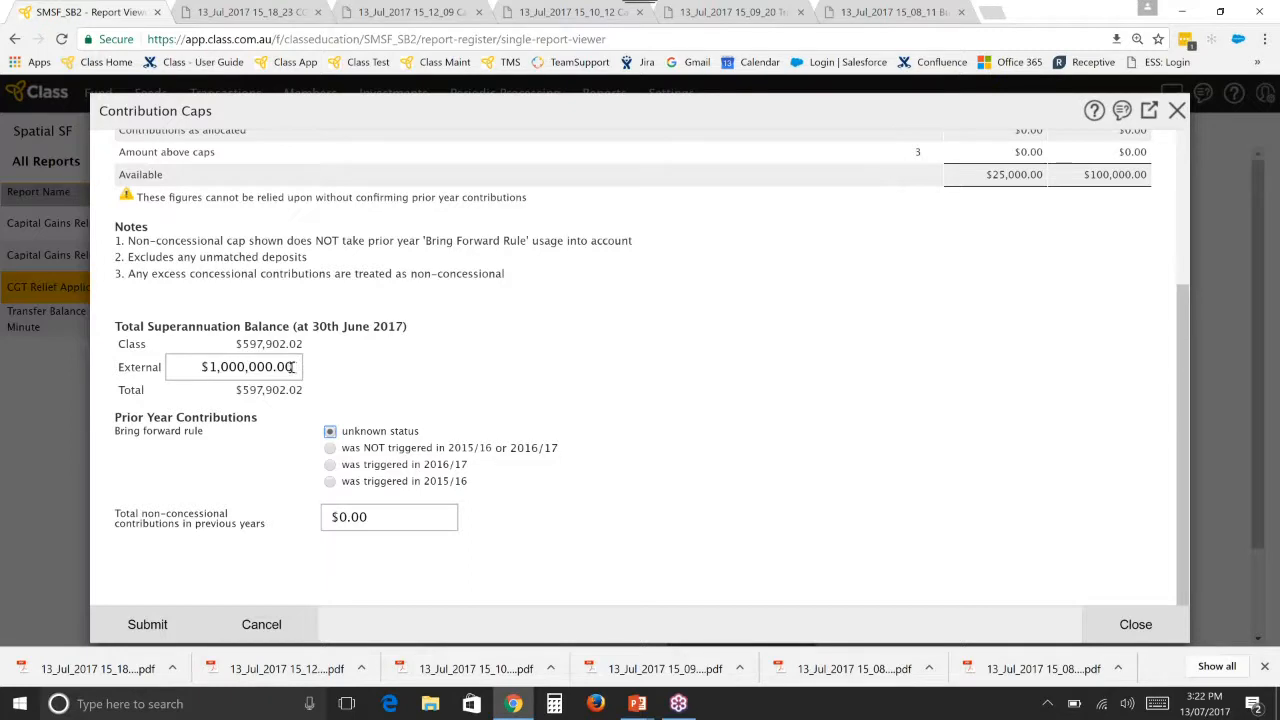
scroll(301, 367, "up", 5)
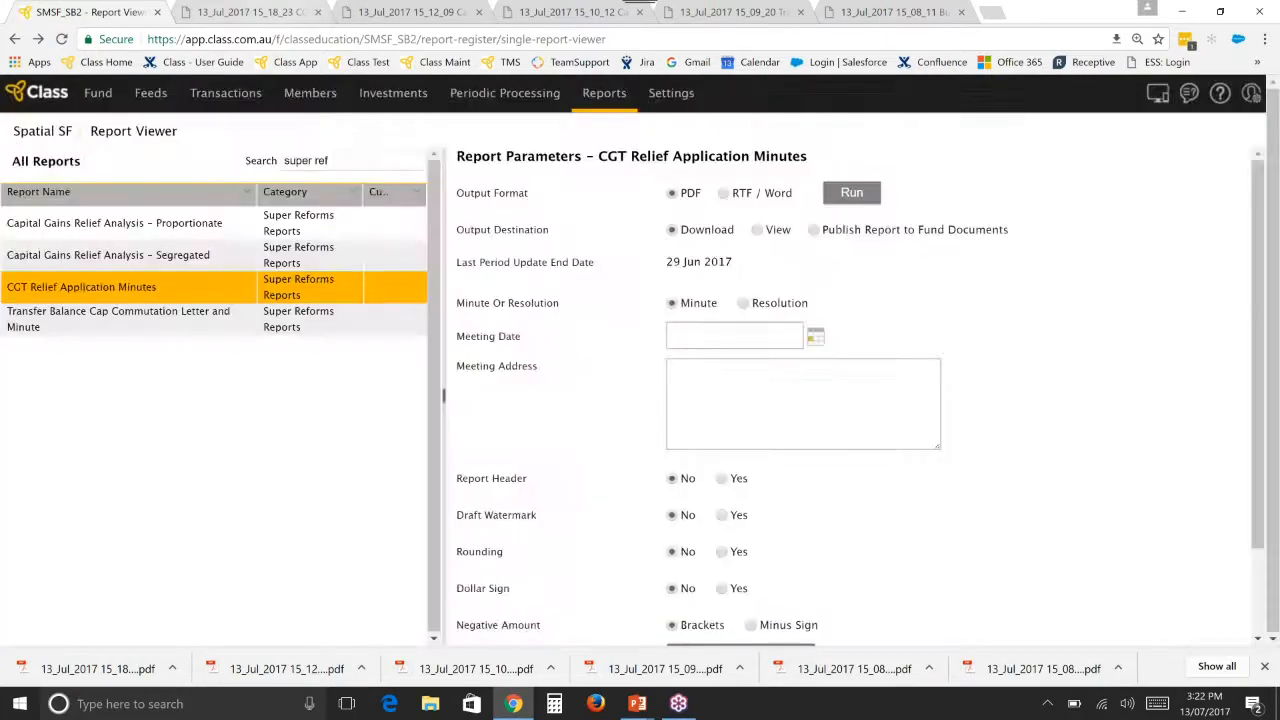
Close the five open PDF report tabs, leaving only the fund's Report Viewer open
left_click(318, 12)
left_click(318, 12)
left_click(318, 12)
left_click(318, 12)
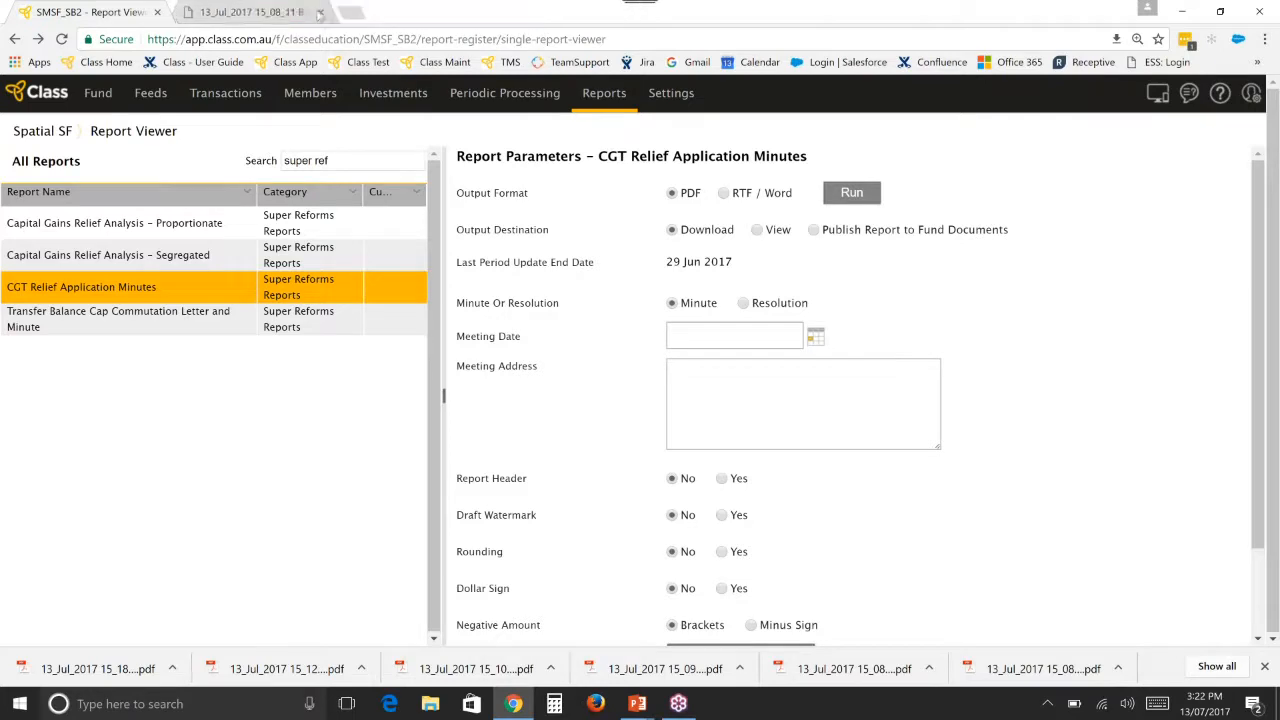
left_click(318, 12)
Open the Class User Guide and go to the Transfer Balance Cap Reporting page under Super Reform 2017
left_click(1221, 95)
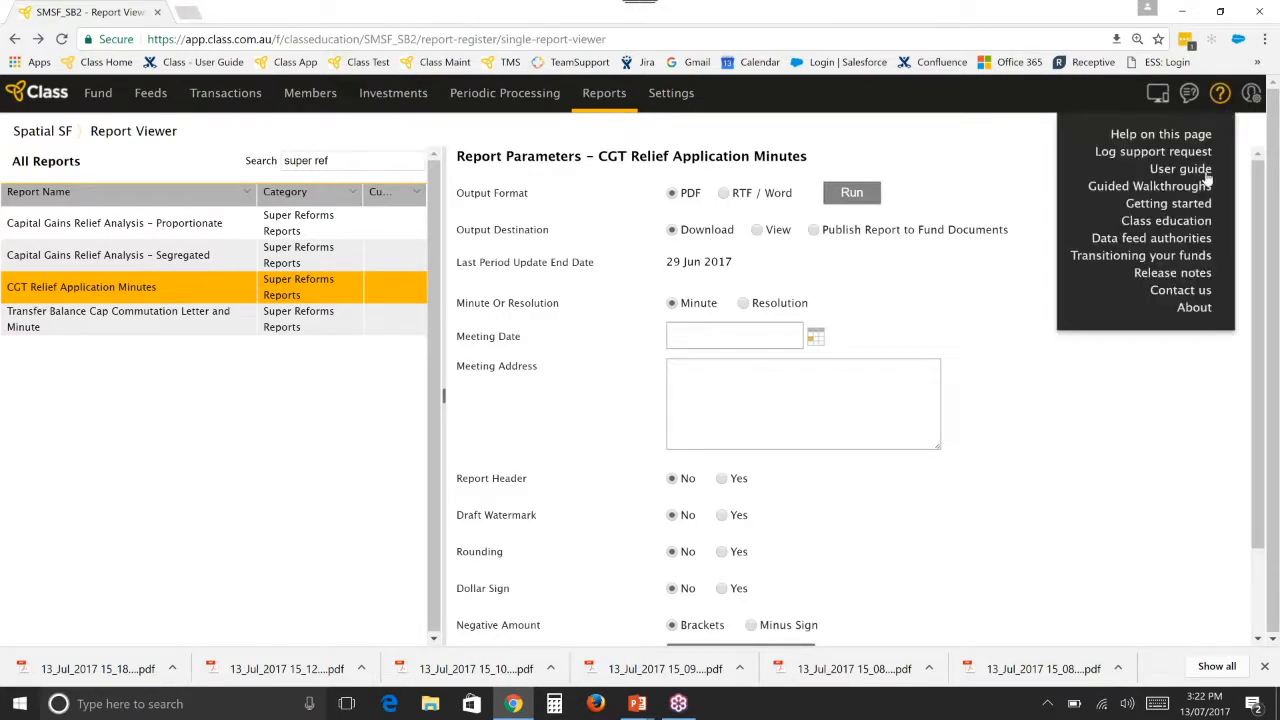
left_click(1219, 169)
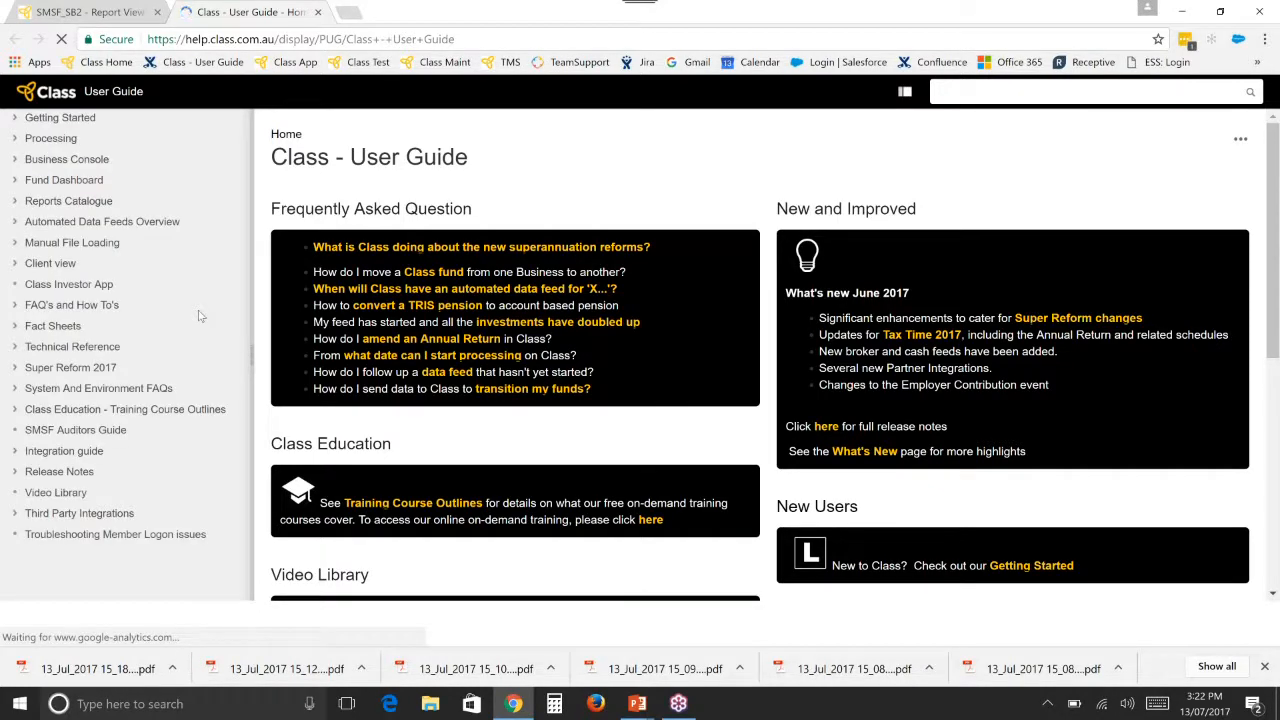
left_click(15, 367)
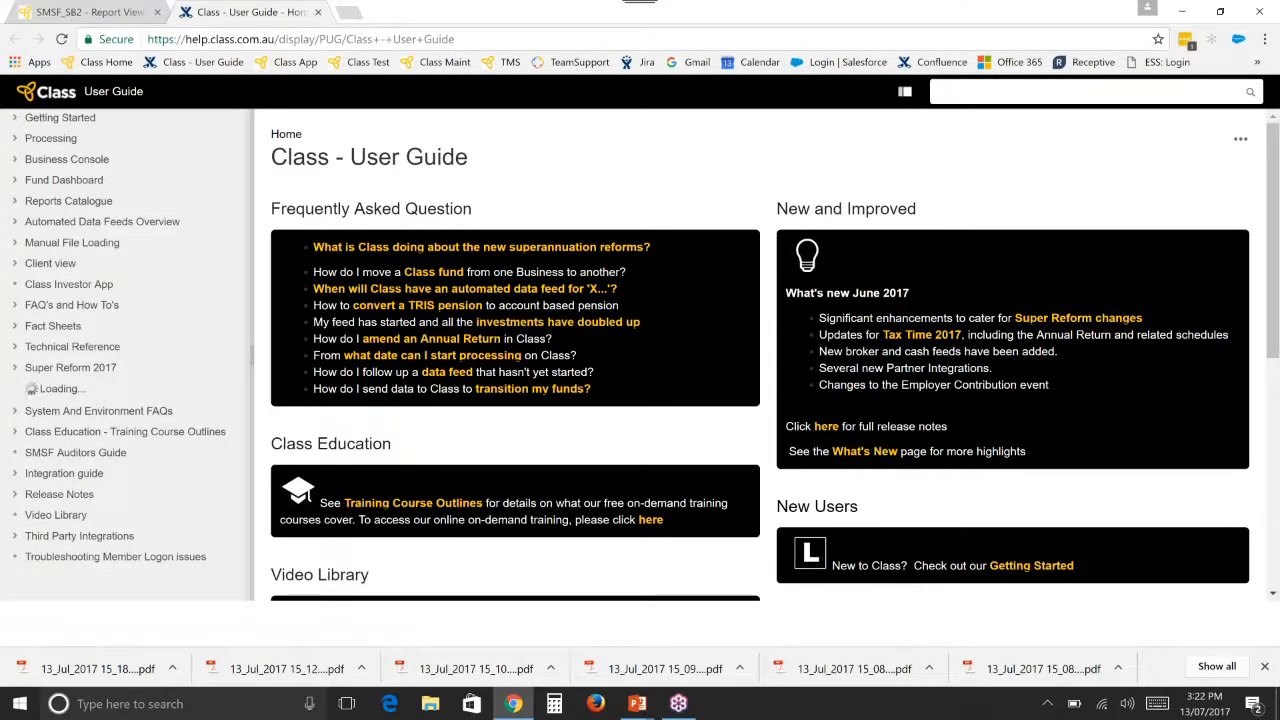
scroll(80, 462, "down", 3)
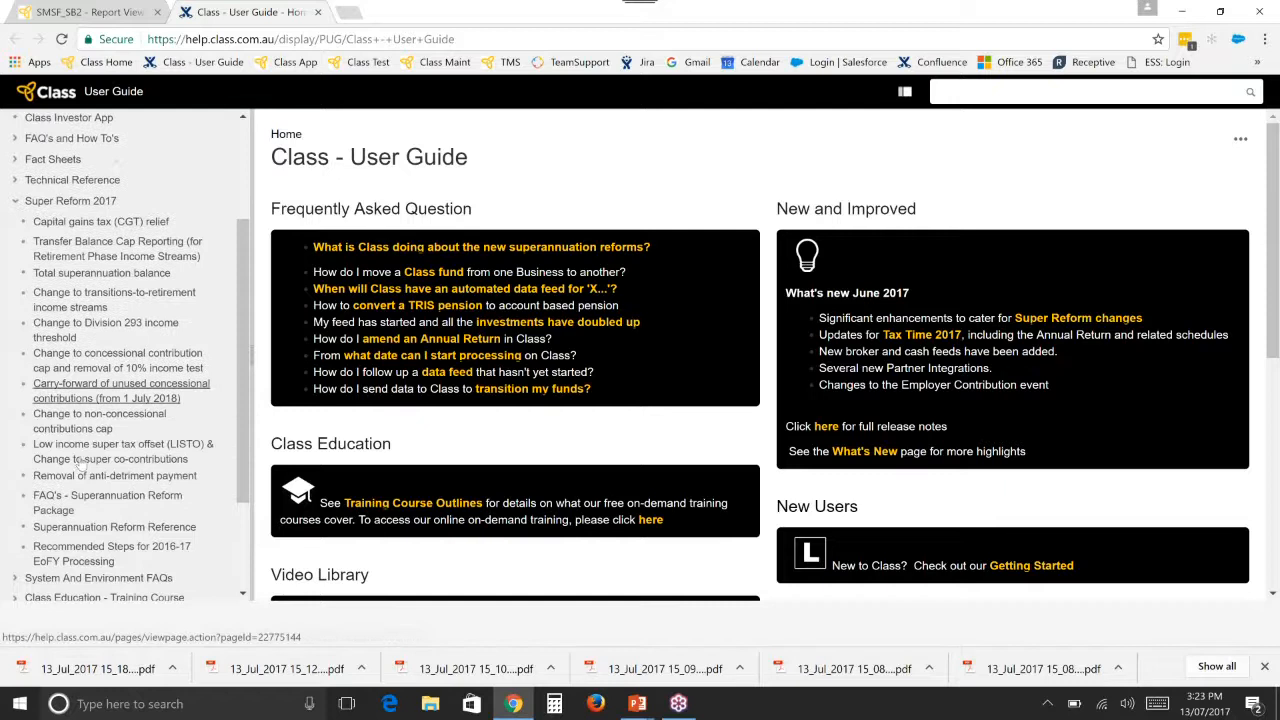
left_click(75, 257)
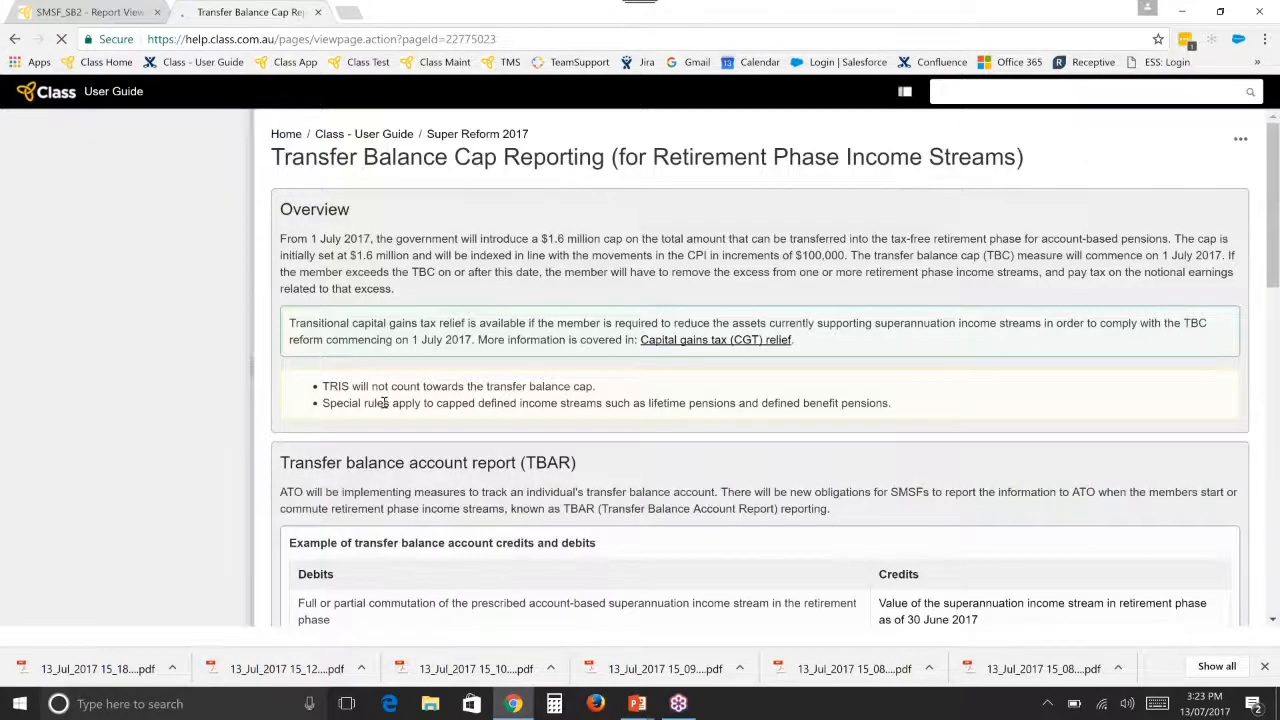
Review the TBAR, Class updates and further software planning sections, highlighting the last two headings, and open the Total superannuation balance page
scroll(383, 402, "down", 1)
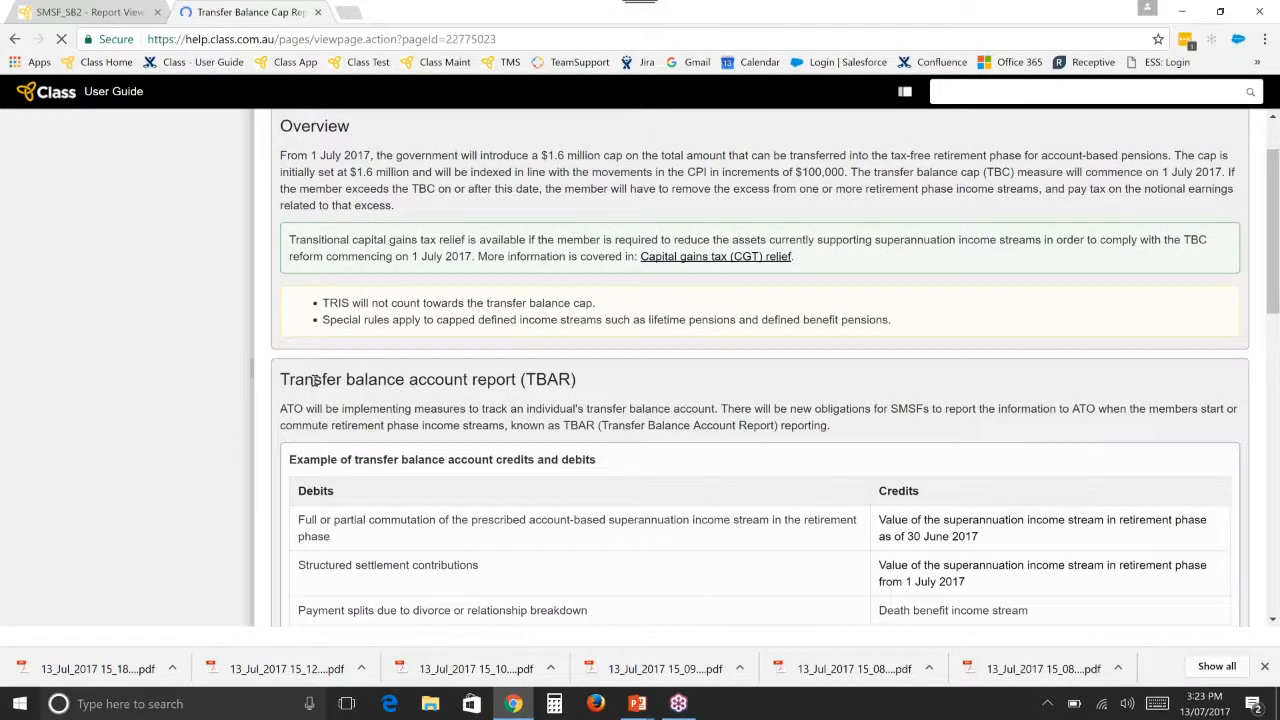
scroll(314, 381, "down", 1)
scroll(314, 381, "down", 4)
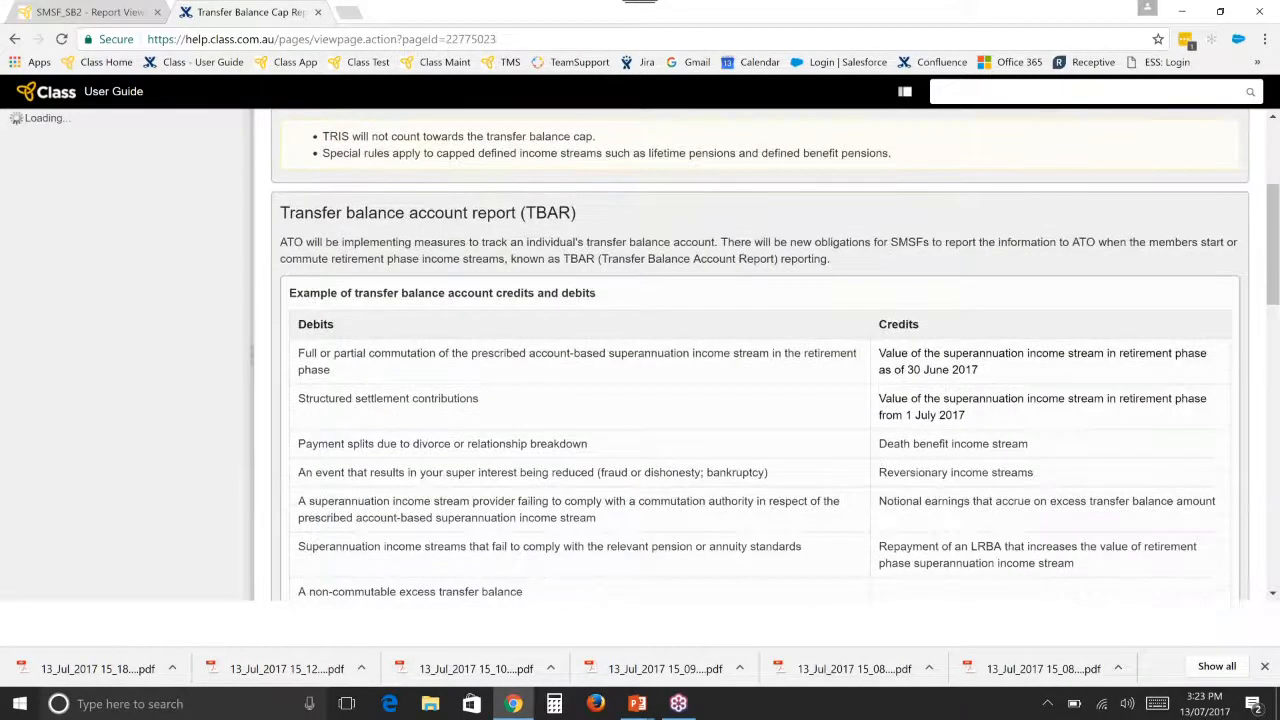
left_click_drag(281, 308, 737, 306)
scroll(700, 330, "down", 4)
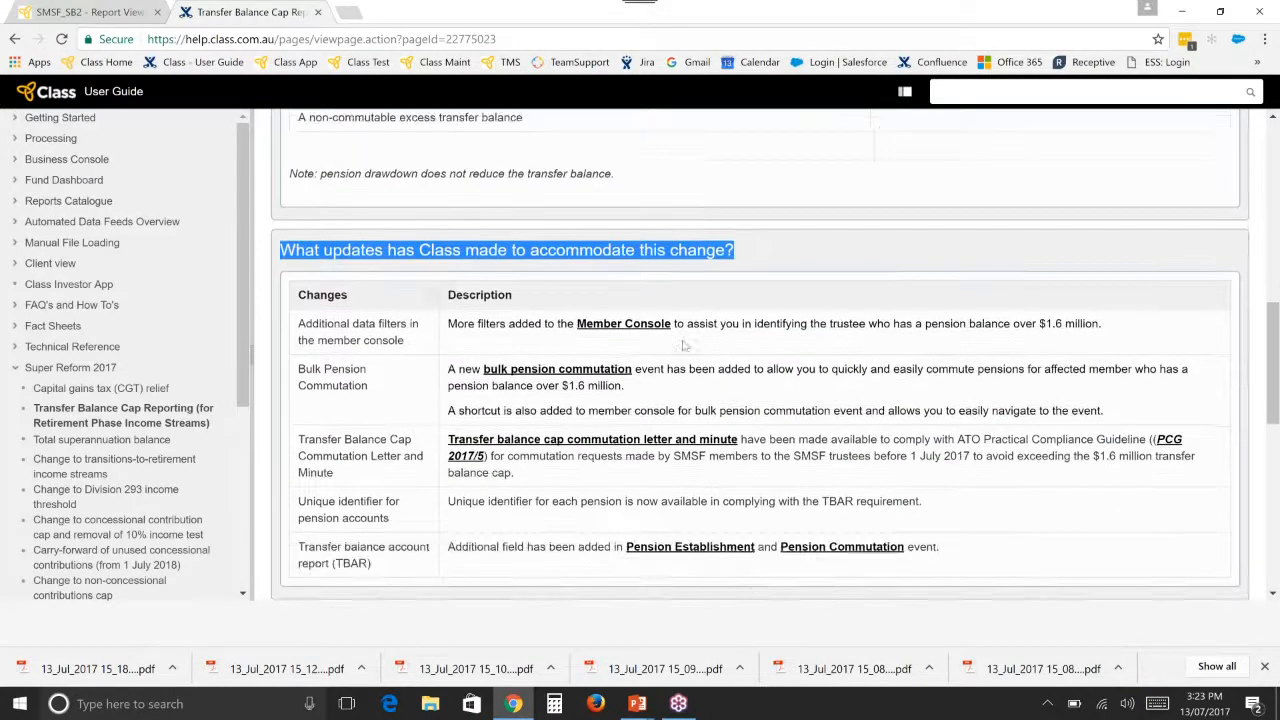
scroll(678, 346, "down", 2)
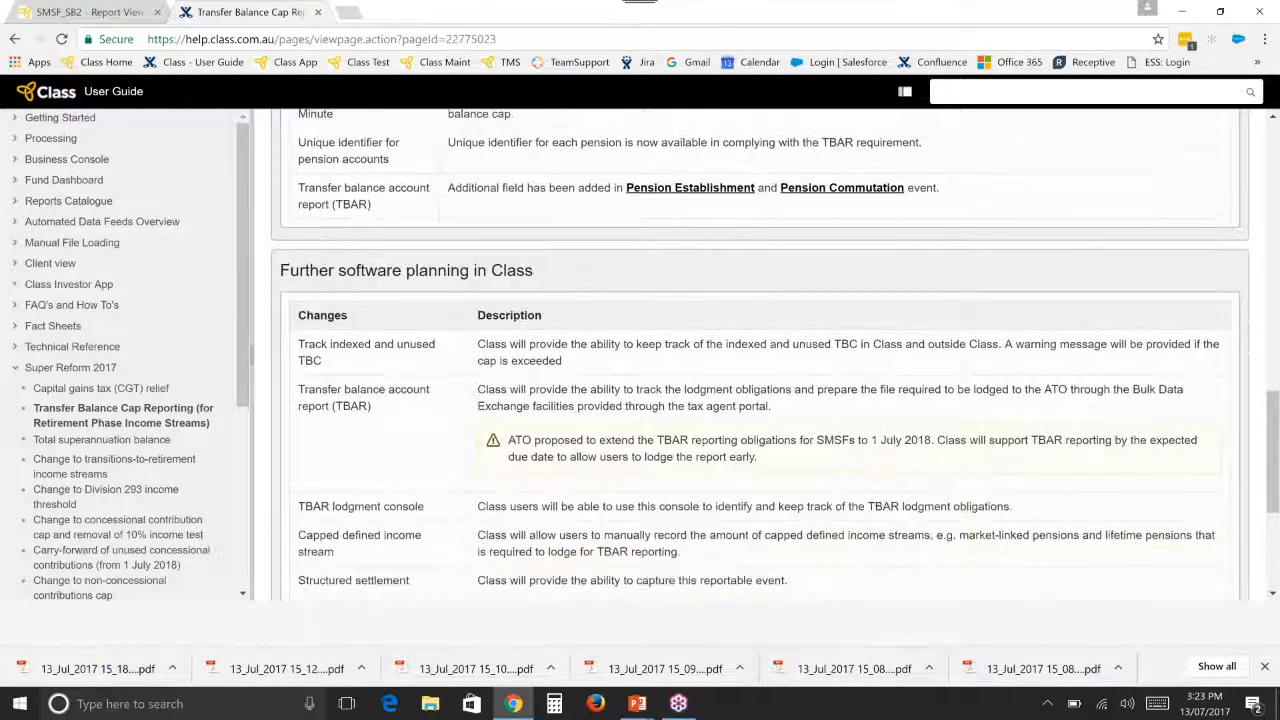
left_click_drag(279, 191, 539, 188)
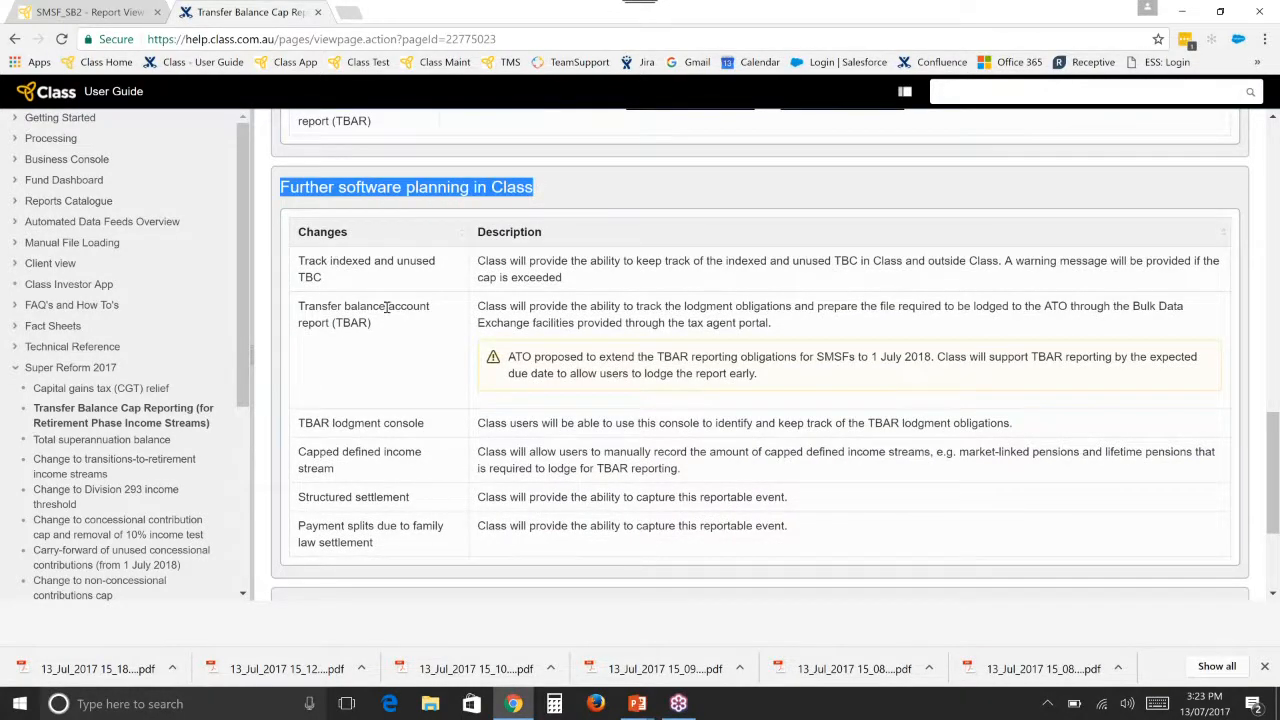
left_click(85, 446)
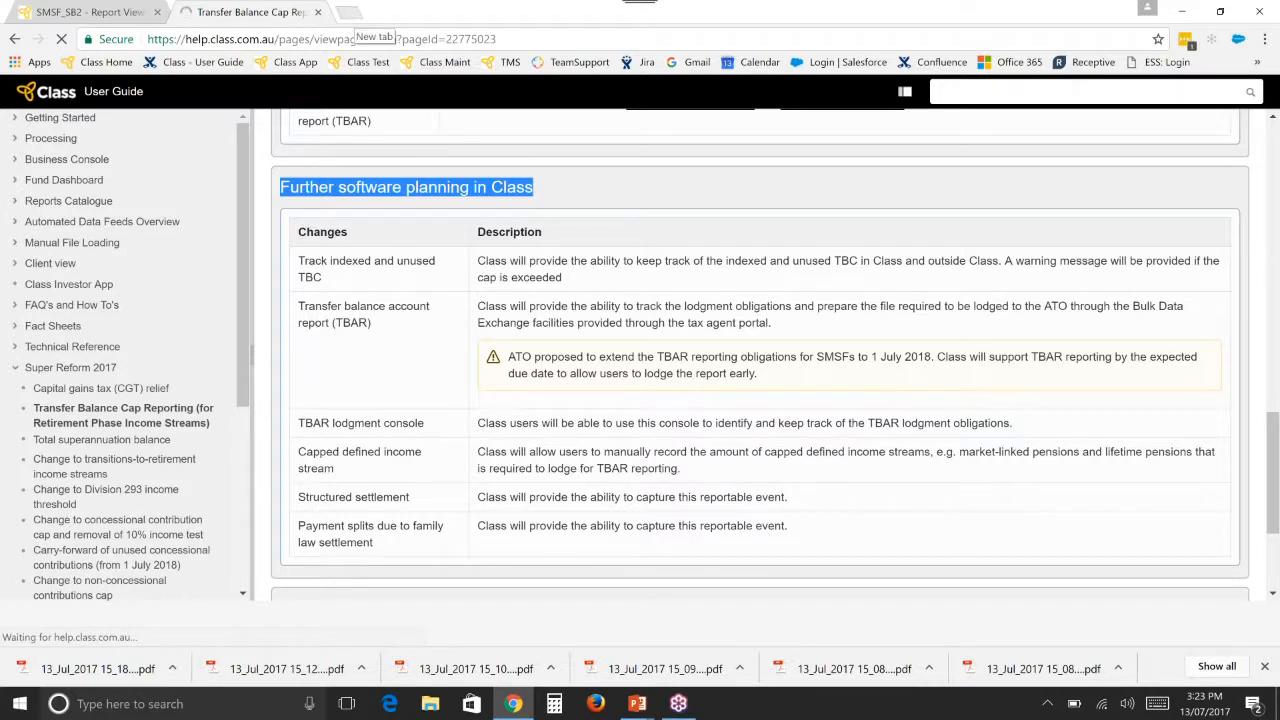
Open the Class website in a new browser tab and go to its Super Reforms 2016-2017 page
left_click(356, 14)
left_click(106, 62)
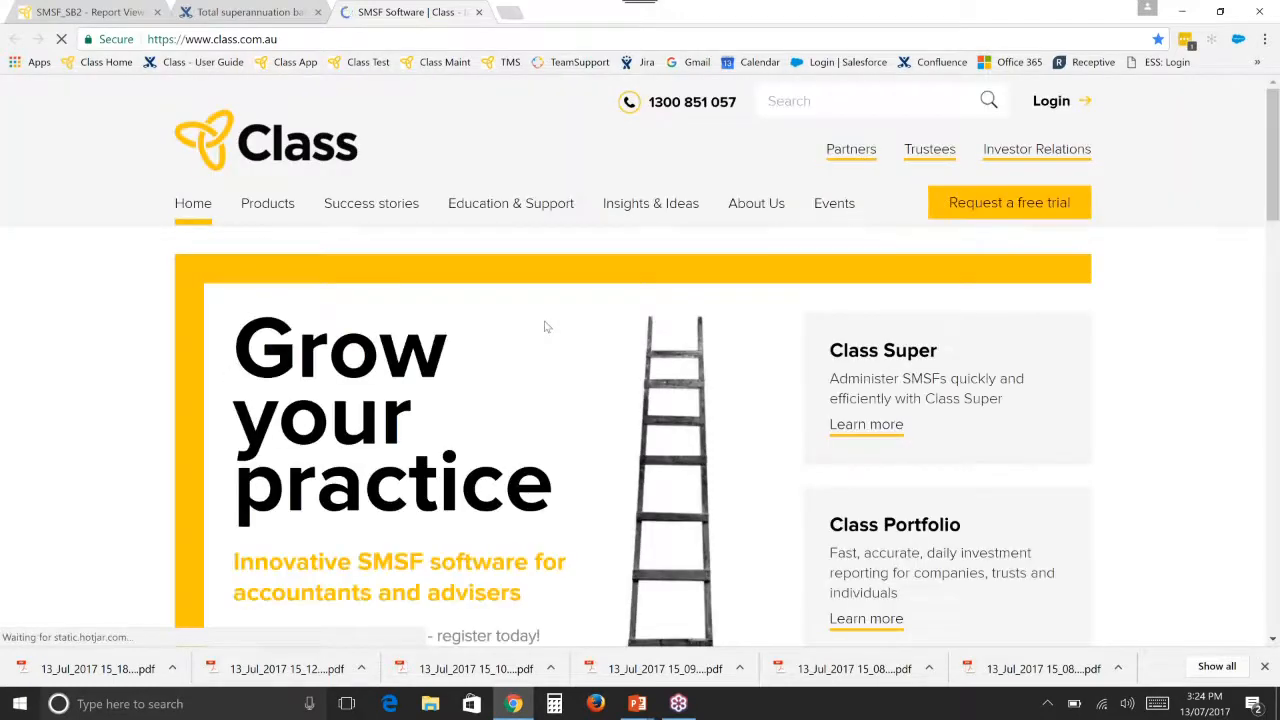
mouse_move(575, 208)
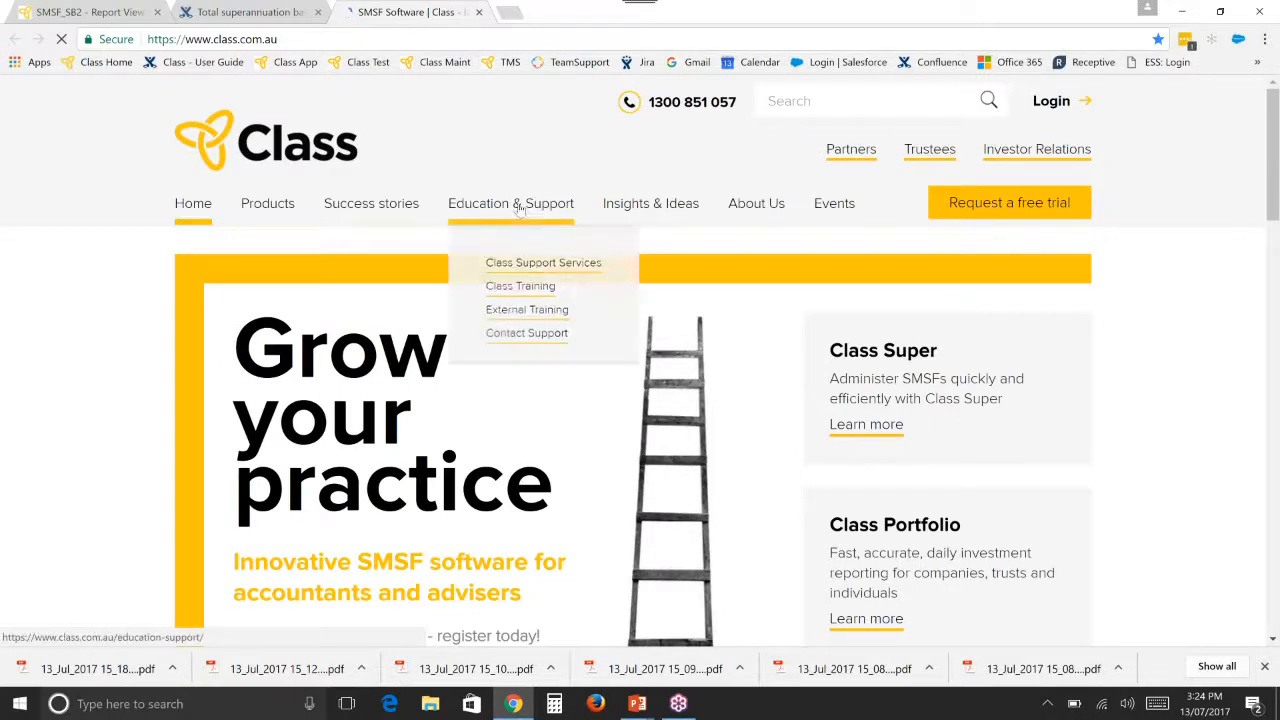
mouse_move(638, 212)
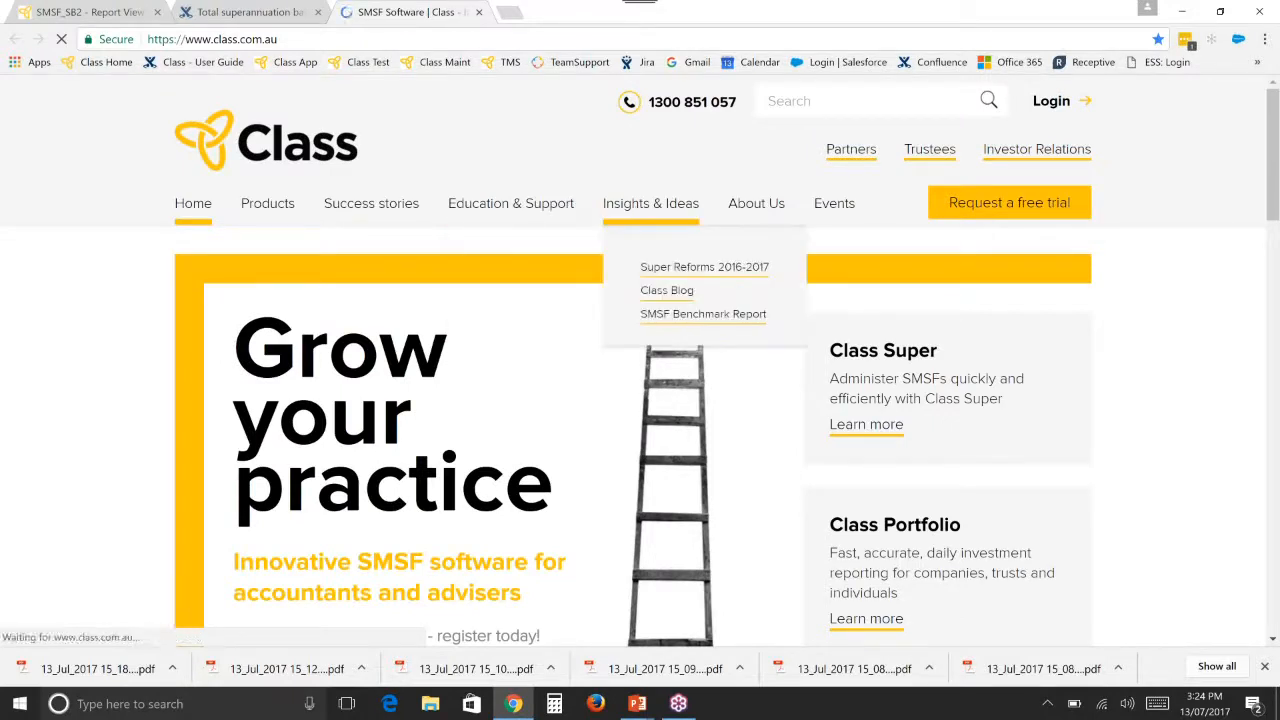
left_click(704, 267)
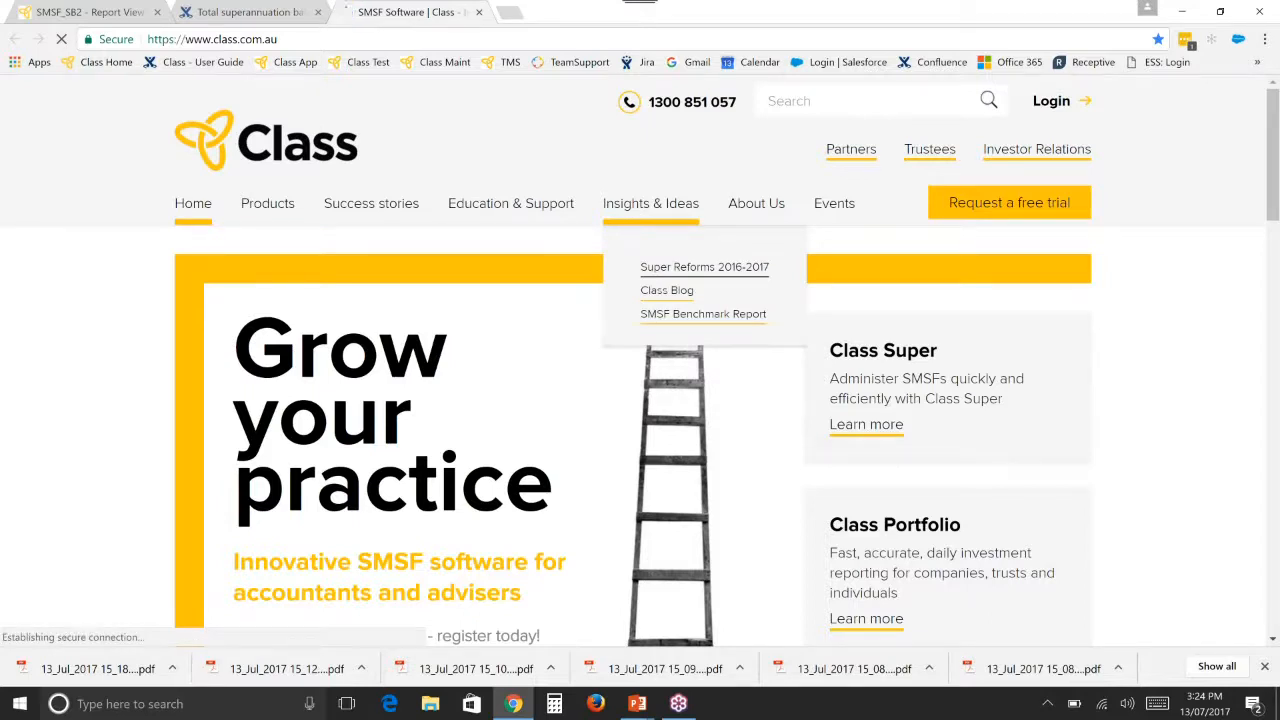
left_click(717, 276)
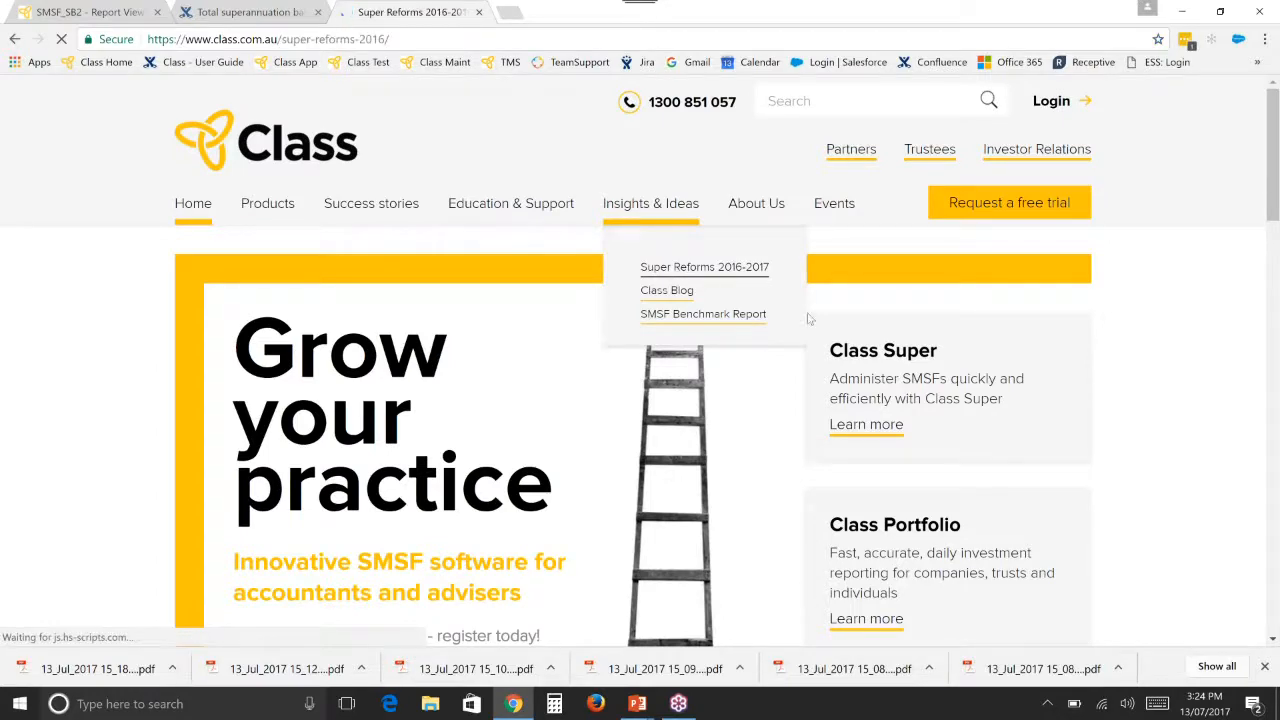
Read through Insight 1 on the $1.6m Transfer Balance Cap and Insight 2 on CGT Relief
scroll(640, 360, "down", 1)
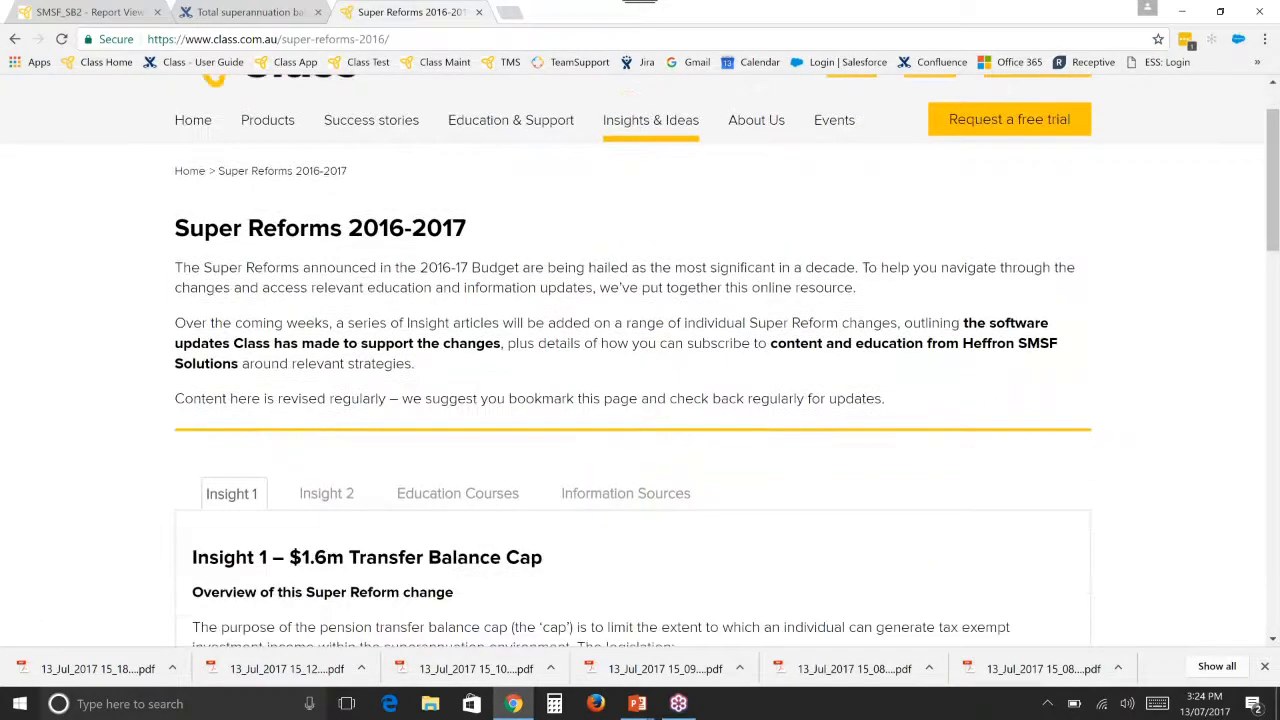
scroll(325, 412, "down", 5)
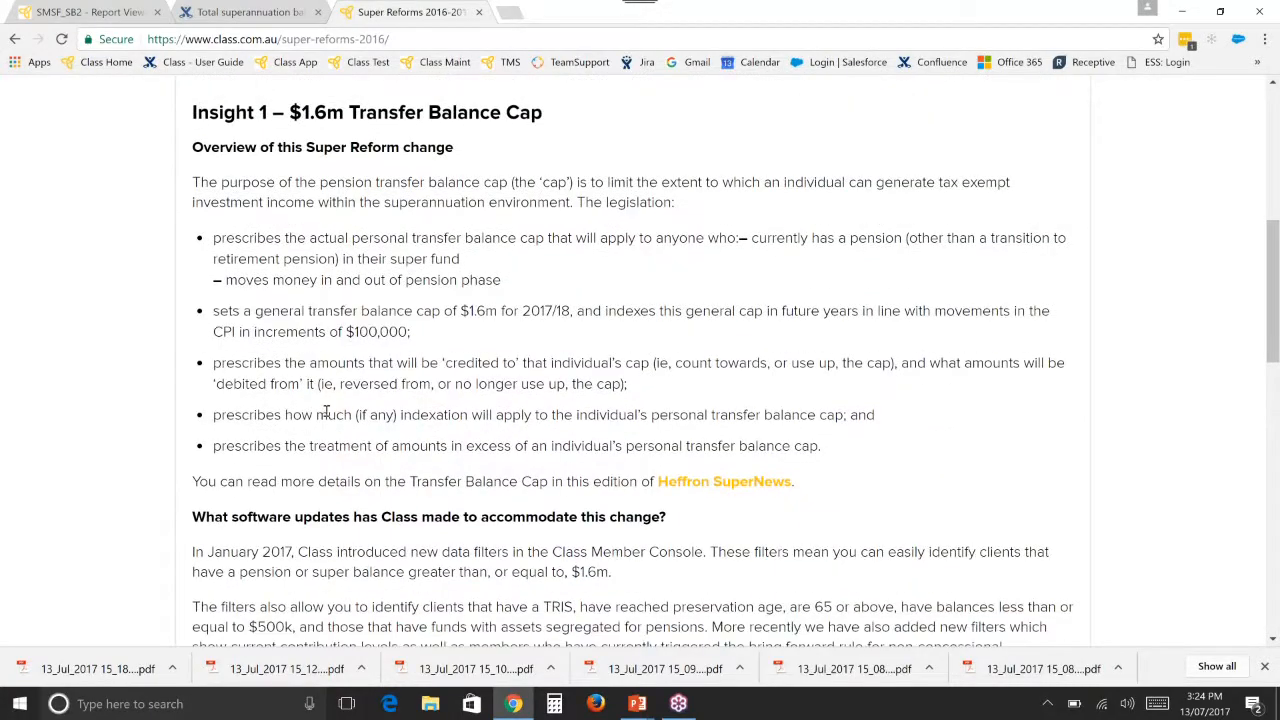
scroll(325, 412, "down", 3)
scroll(316, 410, "down", 2)
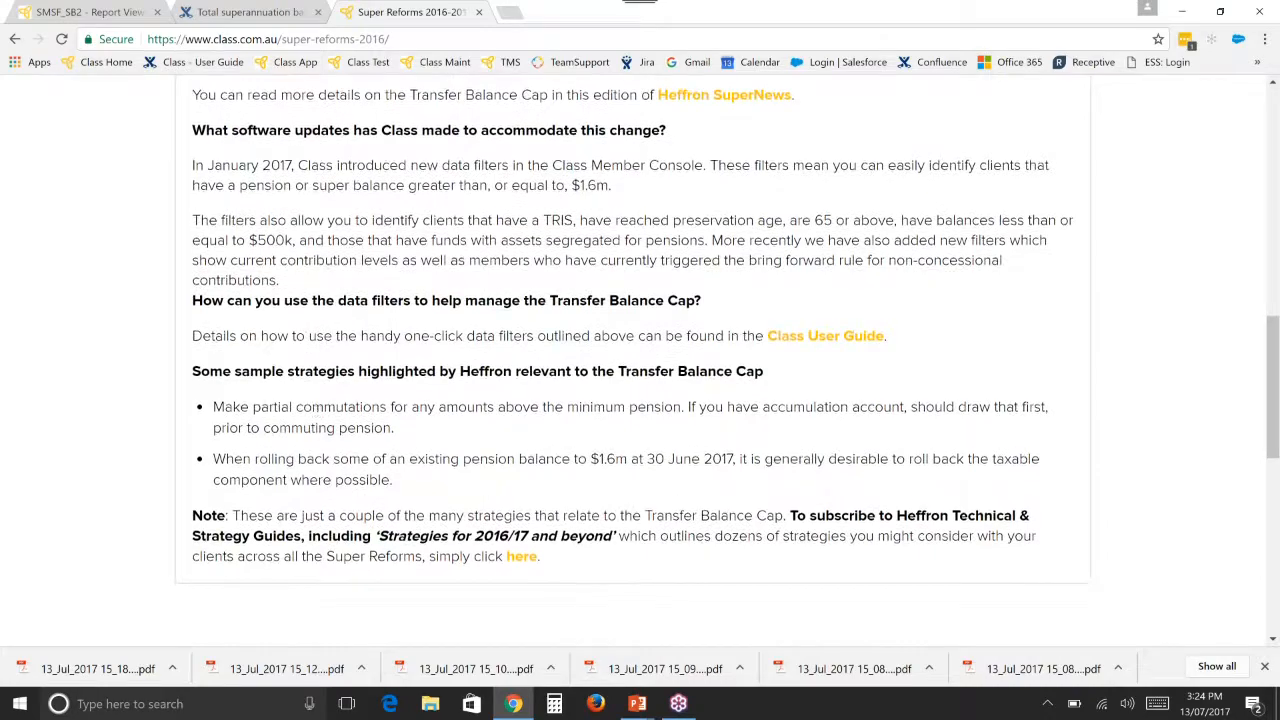
scroll(318, 400, "up", 6)
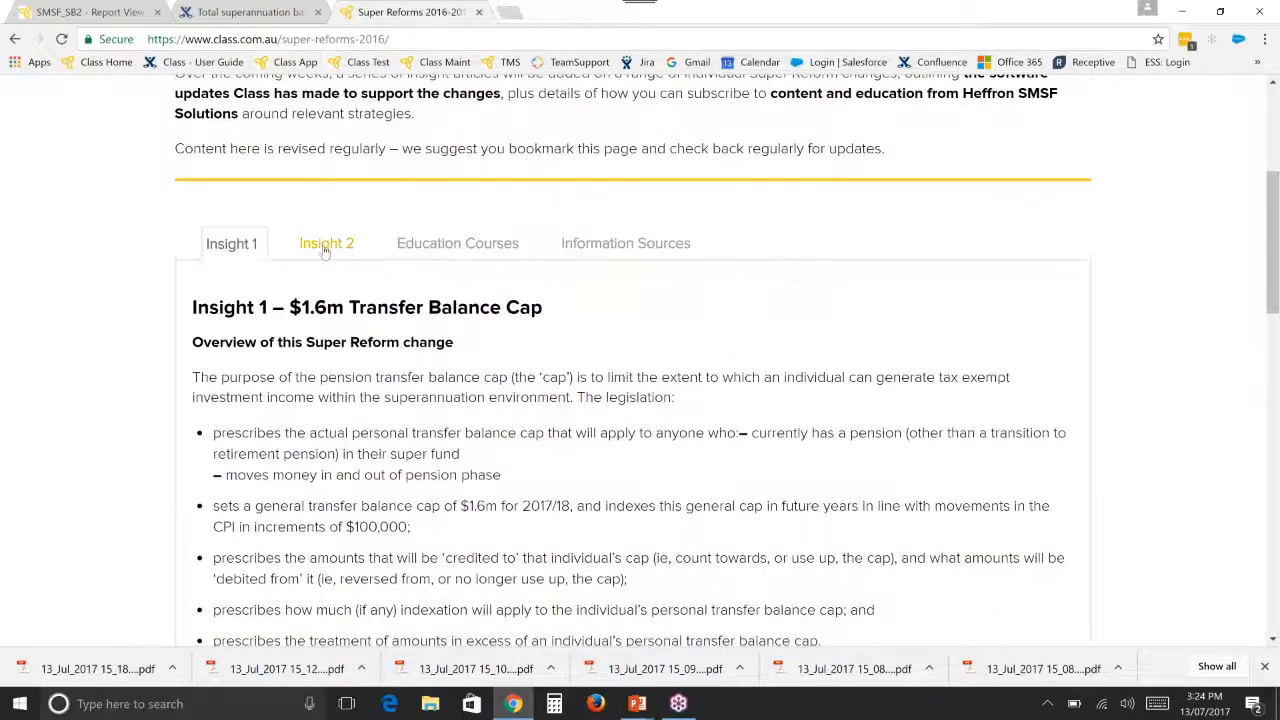
left_click(327, 246)
scroll(320, 316, "down", 2)
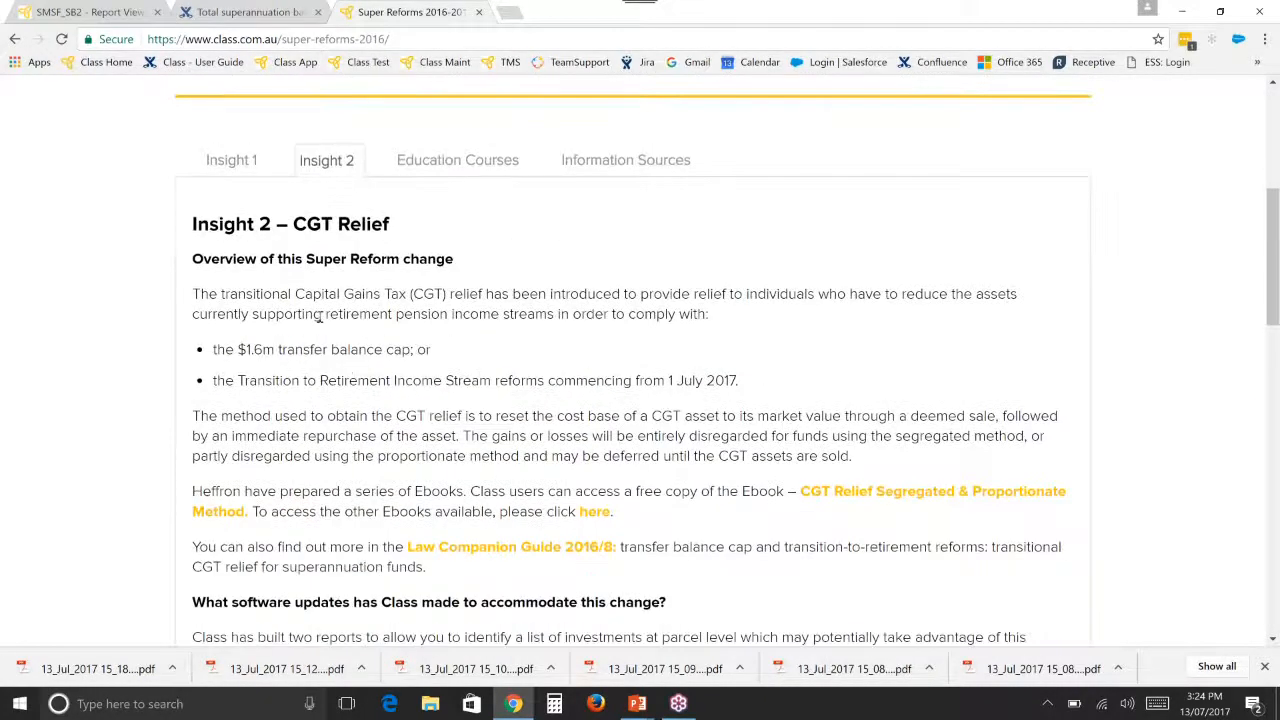
Open the Class website's Events page and follow its link to the Class Connect annual user conference
scroll(332, 347, "up", 5)
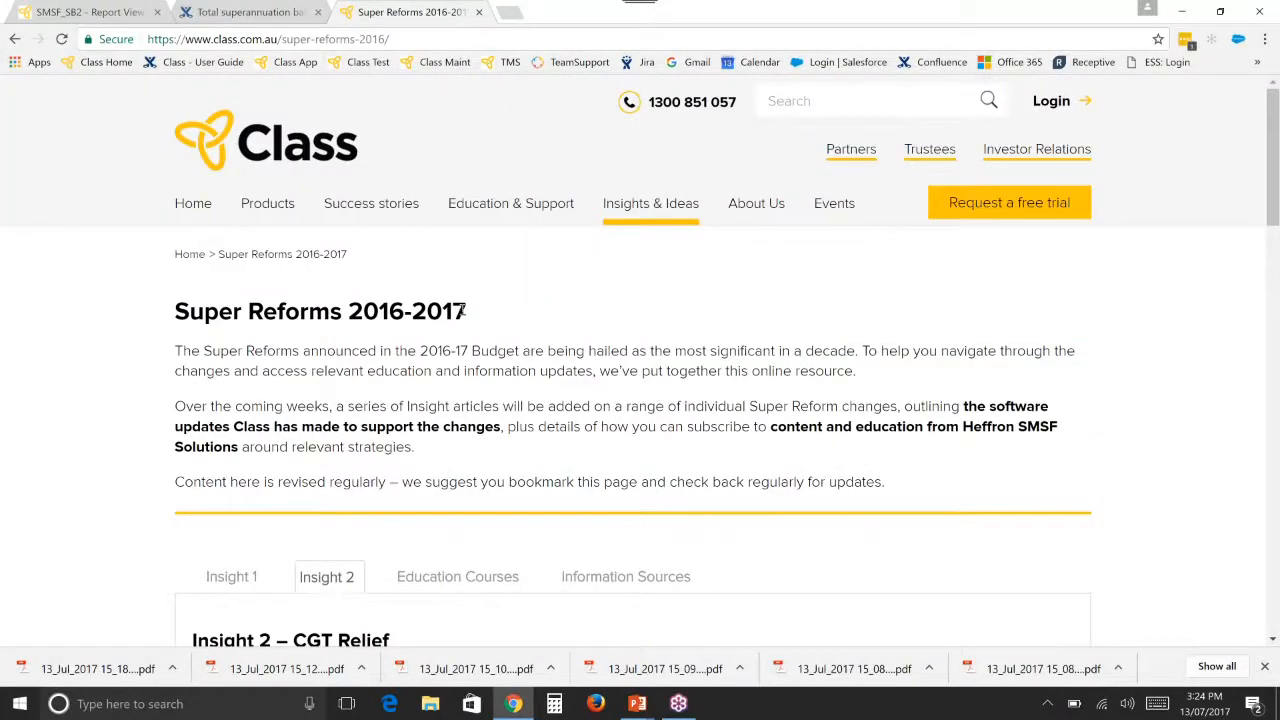
left_click(834, 203)
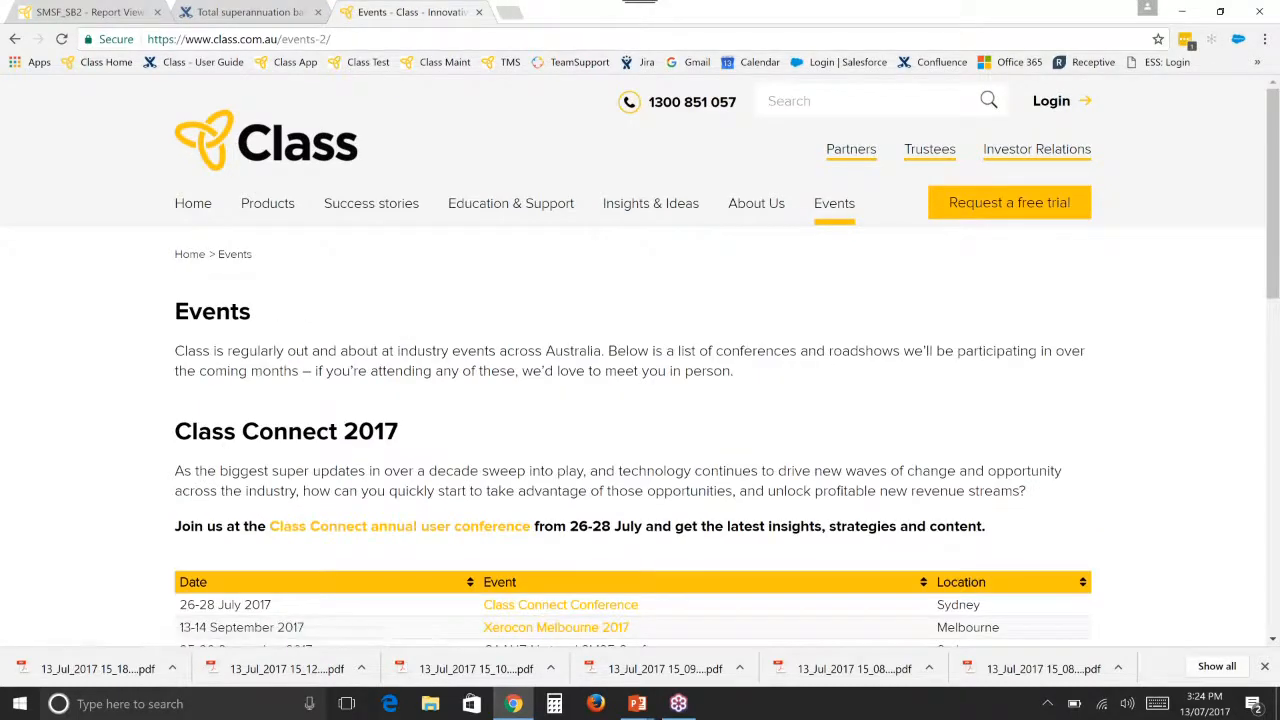
left_click(370, 528)
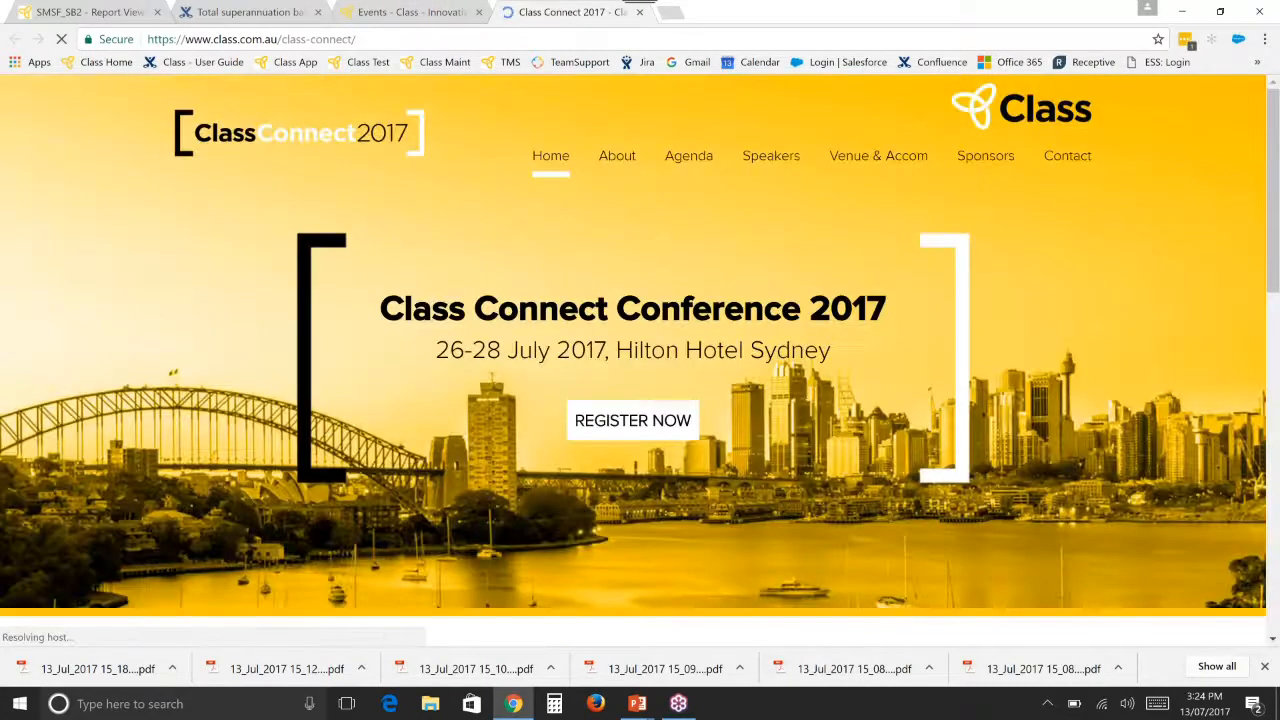